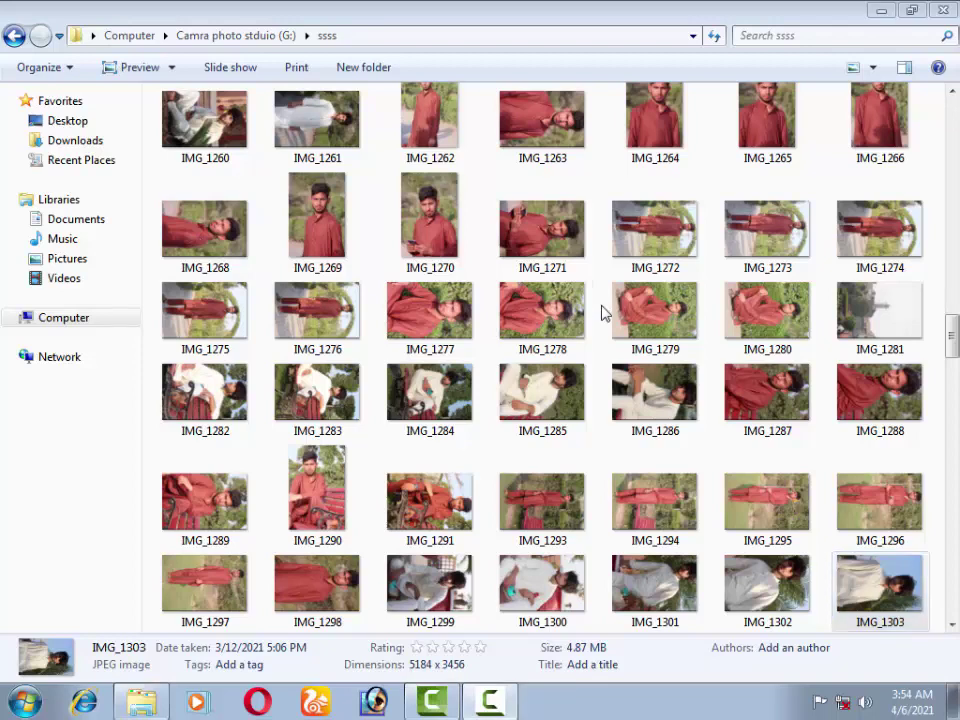
Find the close-up portrait IMG_1337 in the ssss folder and preview it in Photo Viewer
click(542, 310)
scroll(540, 340, down, 3)
scroll(540, 360, down, 4)
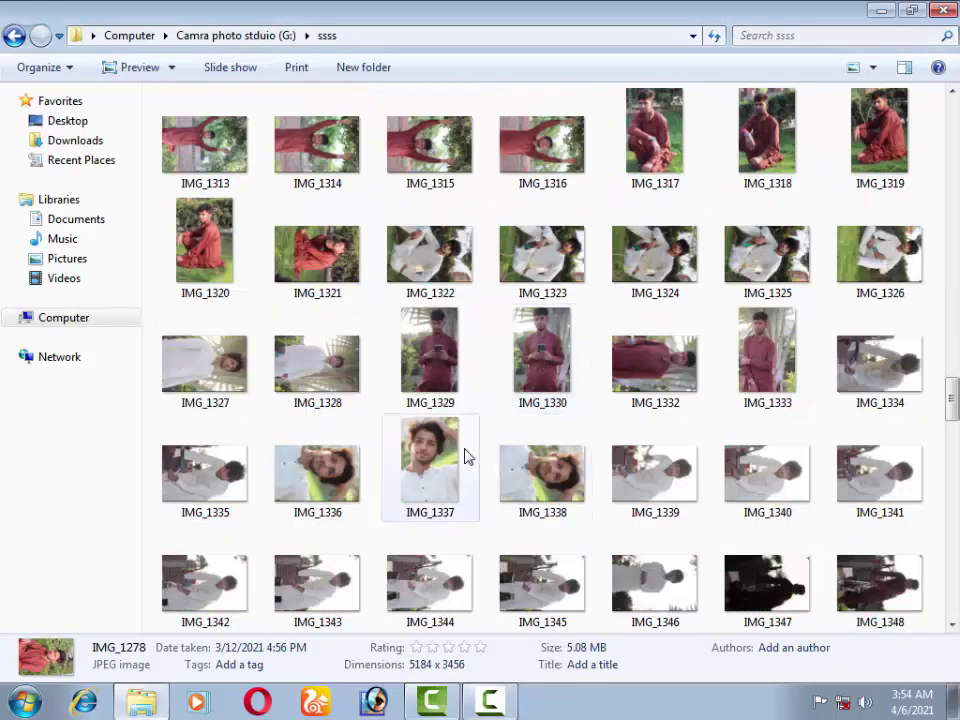
click(441, 485)
double_click(441, 485)
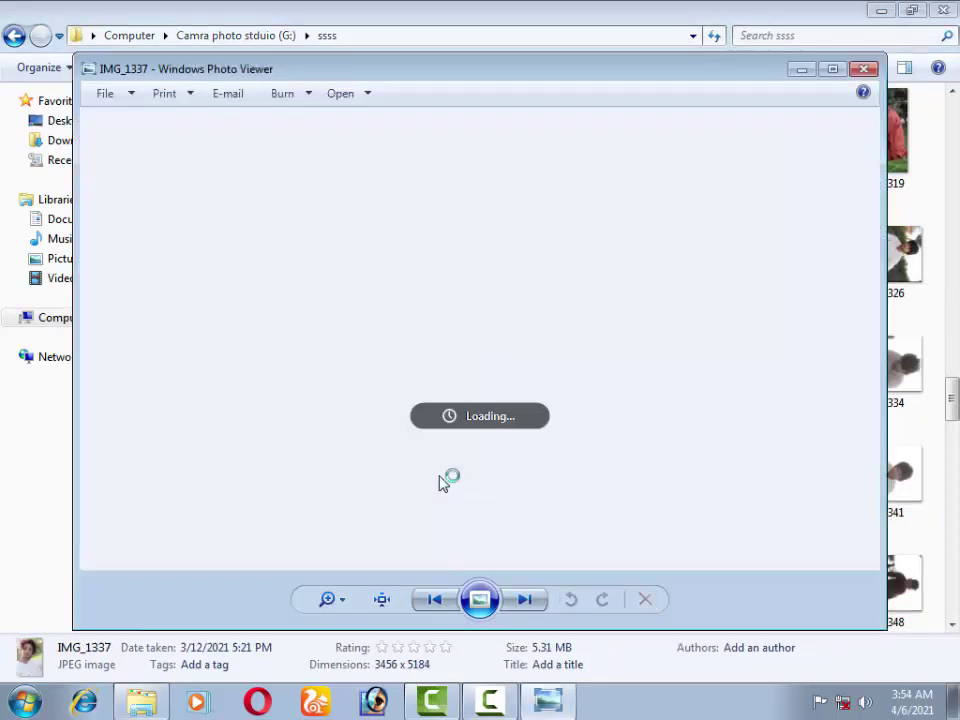
Close the preview and drag IMG_1337 over to Photoshop, then return to the photos
scroll(490, 357, up, 3)
click(851, 76)
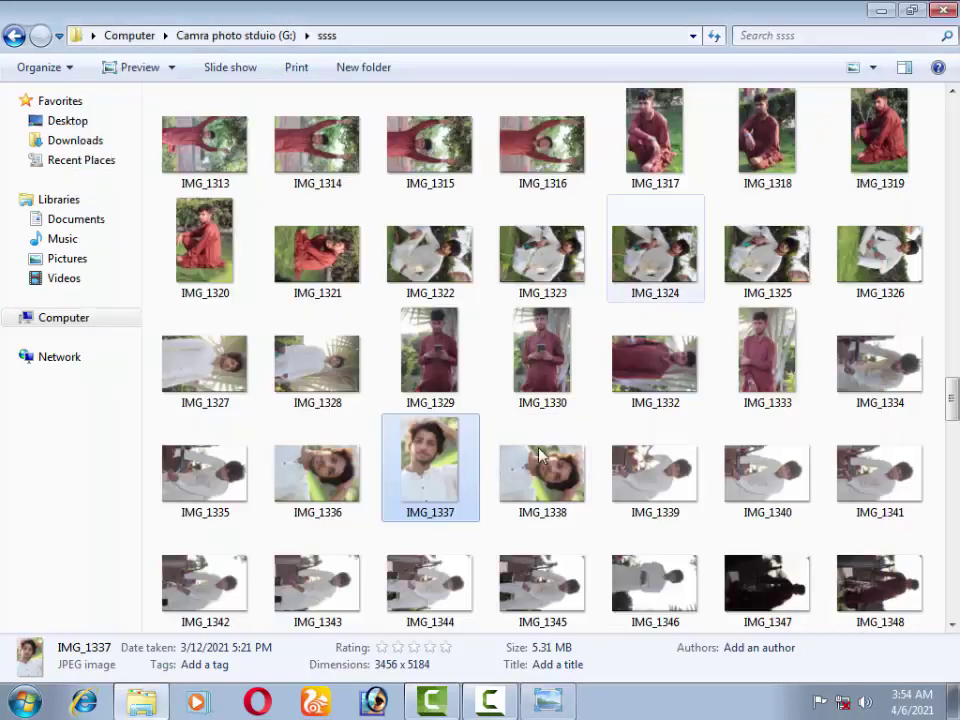
drag(430, 468, 393, 700)
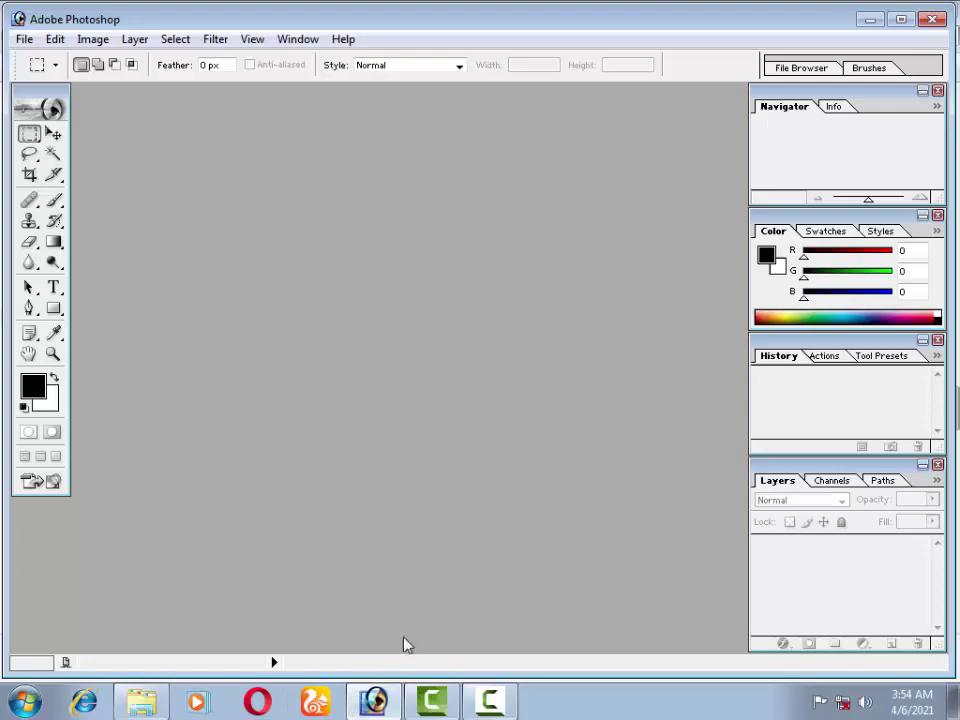
click(370, 703)
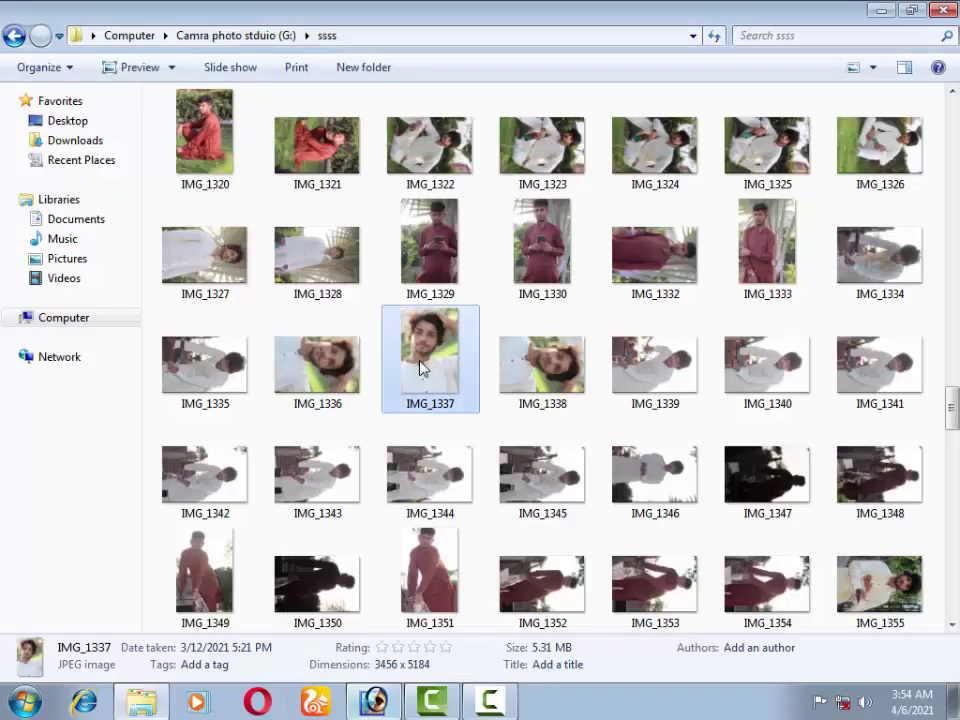
mouse_move(430, 355)
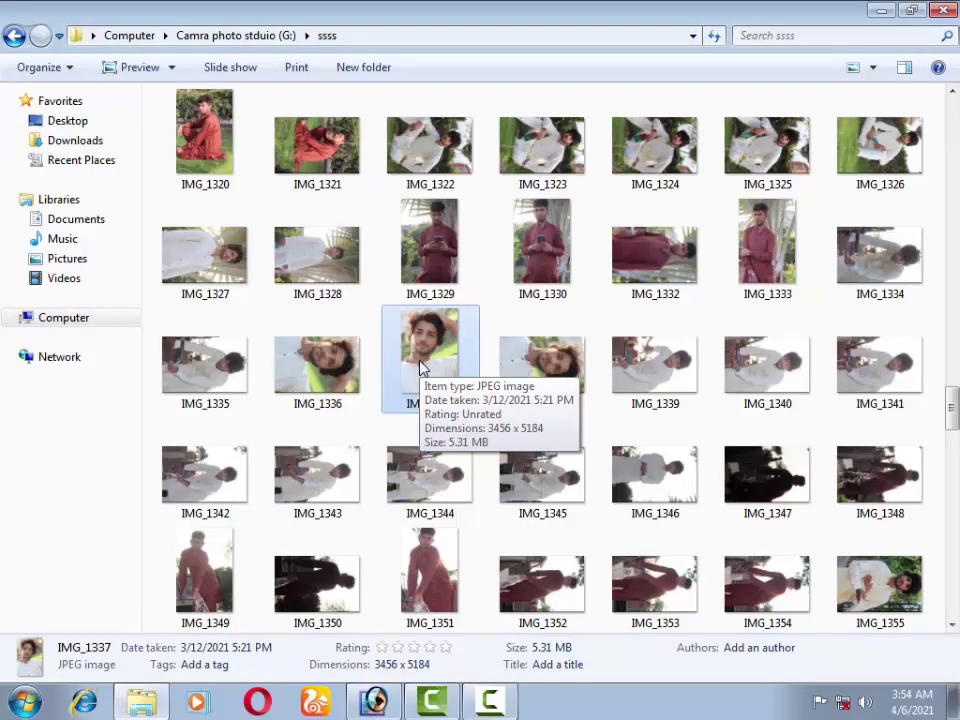
Open IMG_1337 in Photoshop, maximize the document and zoom to 33.3% around the eyes
drag(420, 368, 398, 710)
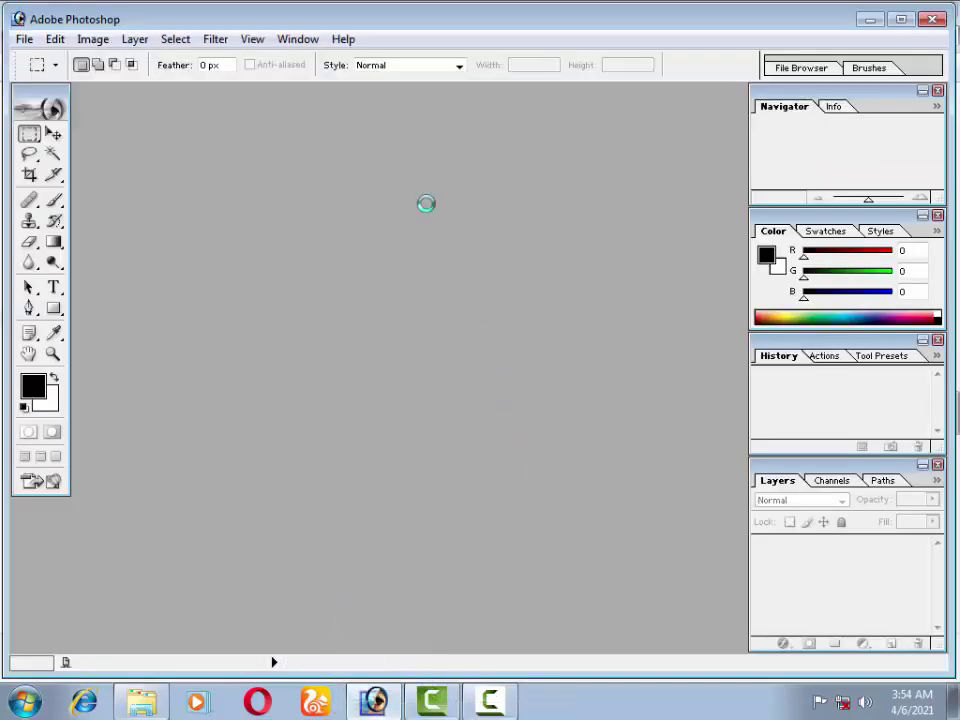
drag(398, 710, 372, 147)
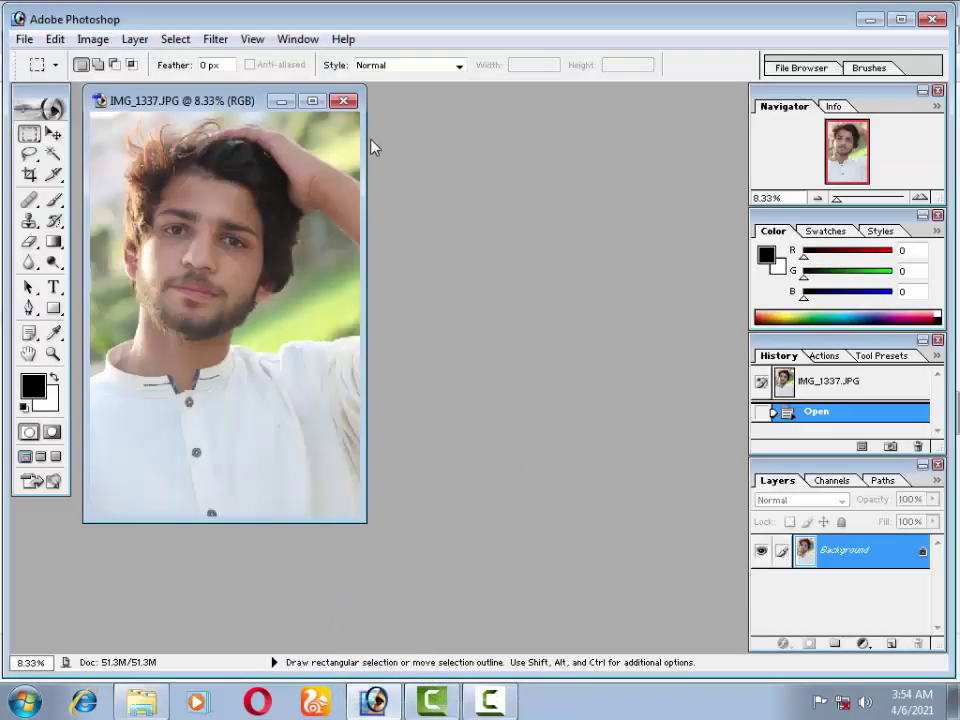
click(312, 101)
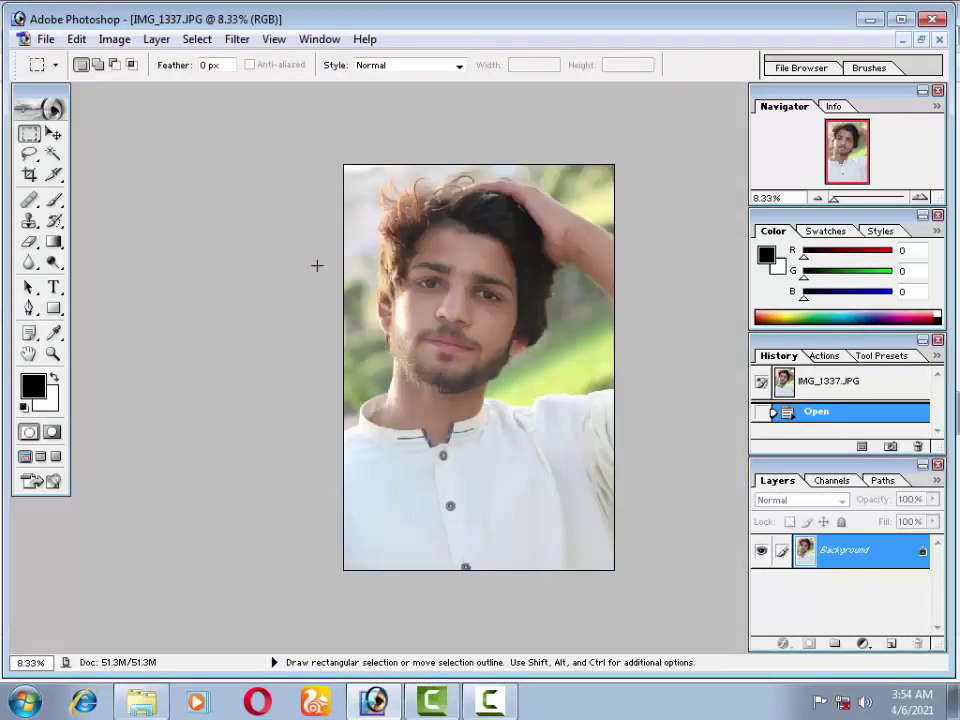
key(ctrl+plus)
key(ctrl+plus)
key(ctrl+plus)
key(ctrl+plus)
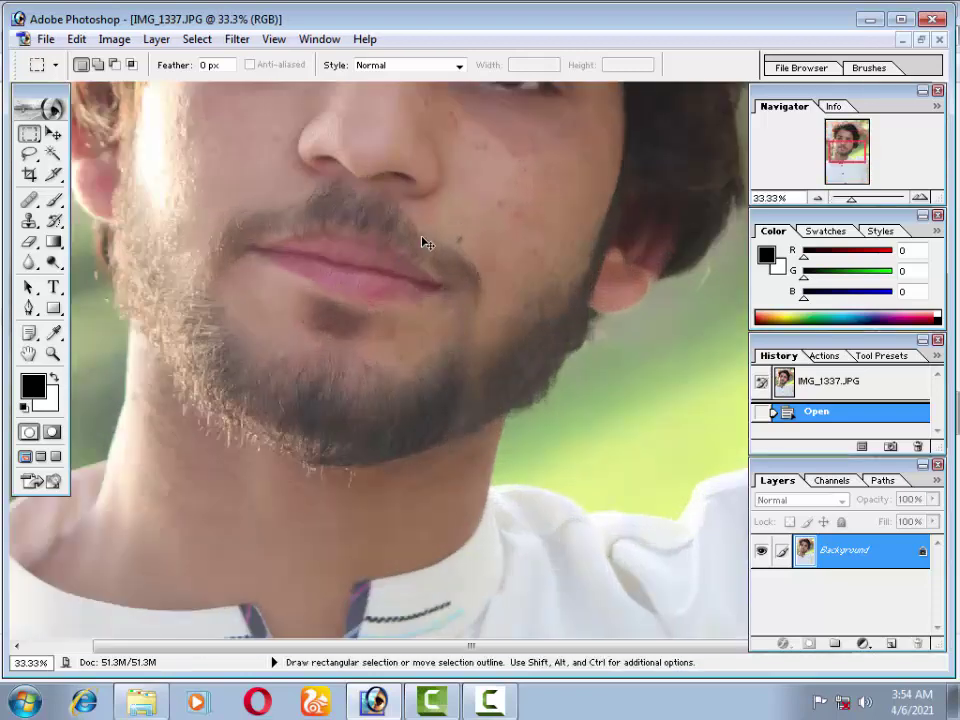
drag(424, 189, 471, 420)
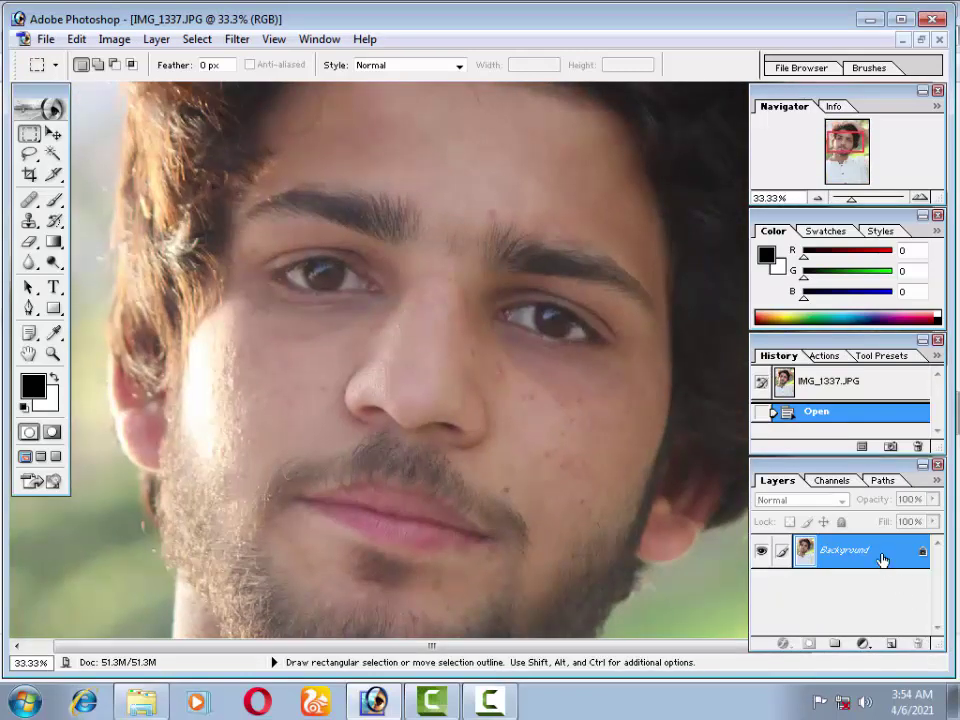
Unlock the Background as Layer 0 and duplicate it as Layer 0 copy
double_click(883, 560)
key(Return)
key(ctrl+k)
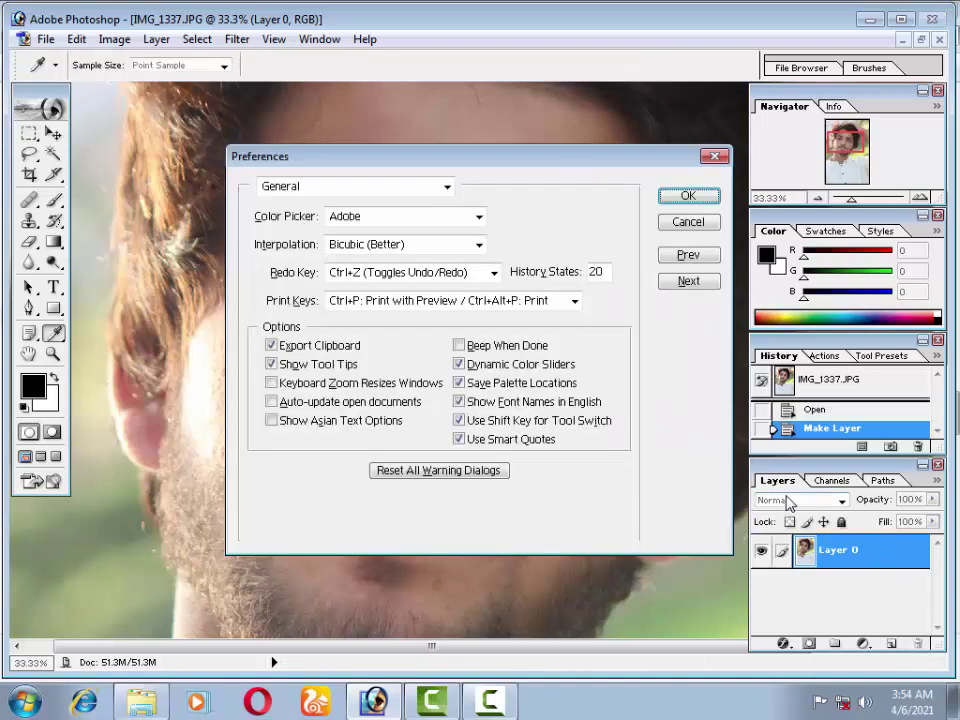
click(707, 228)
key(m)
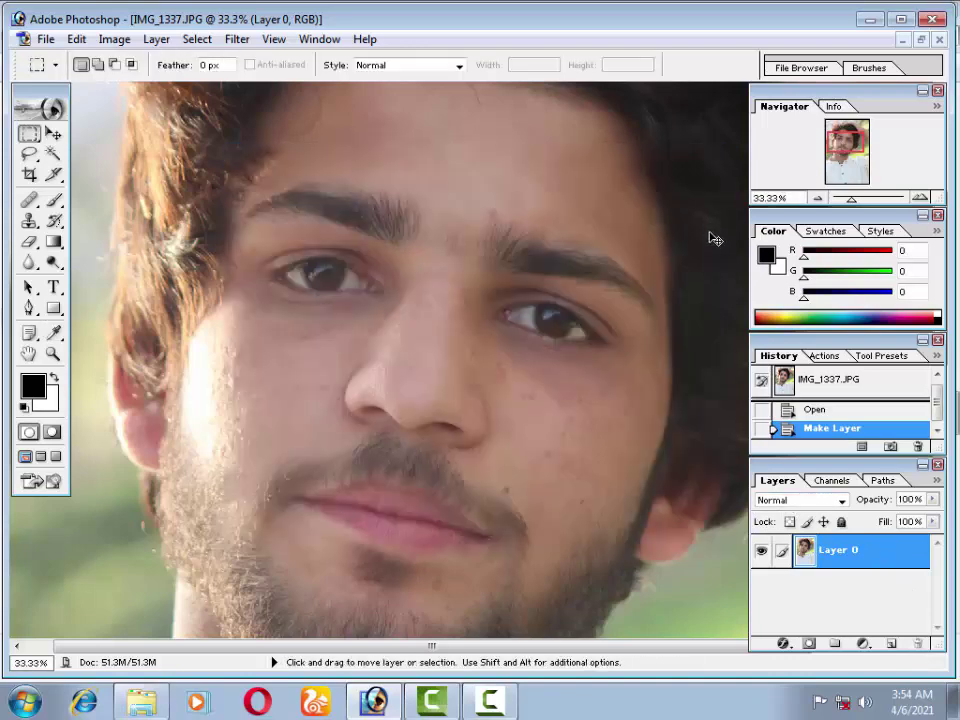
key(ctrl+j)
With the Lasso tool, make trial outlines of the face and discard them
click(29, 153)
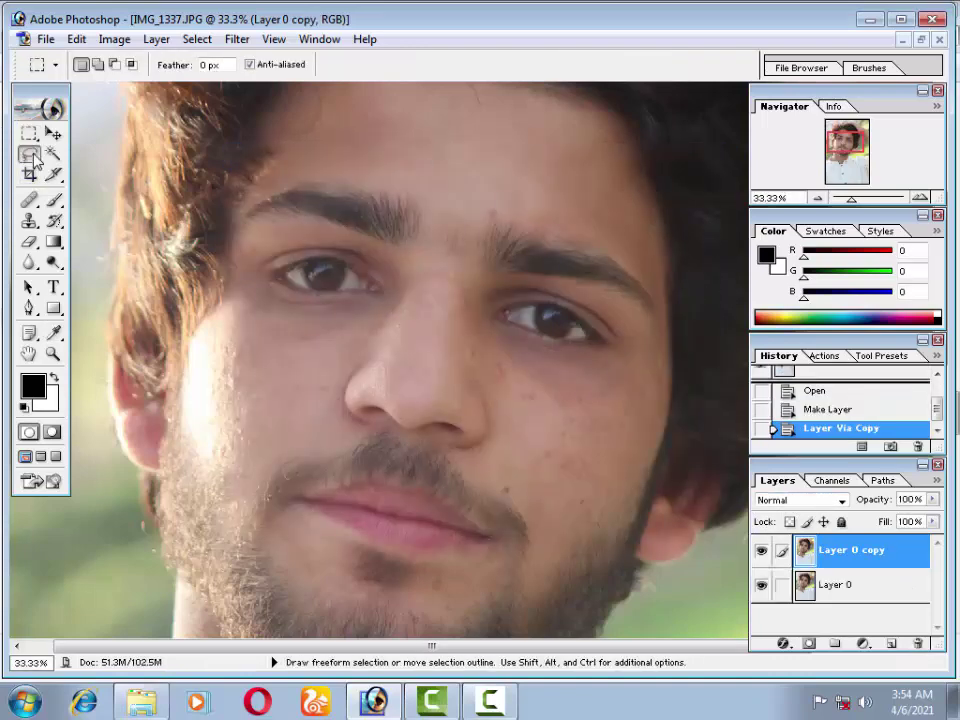
mouse_move(392, 178)
mouse_down()
mouse_move(415, 239)
mouse_move(433, 184)
mouse_move(285, 281)
mouse_up()
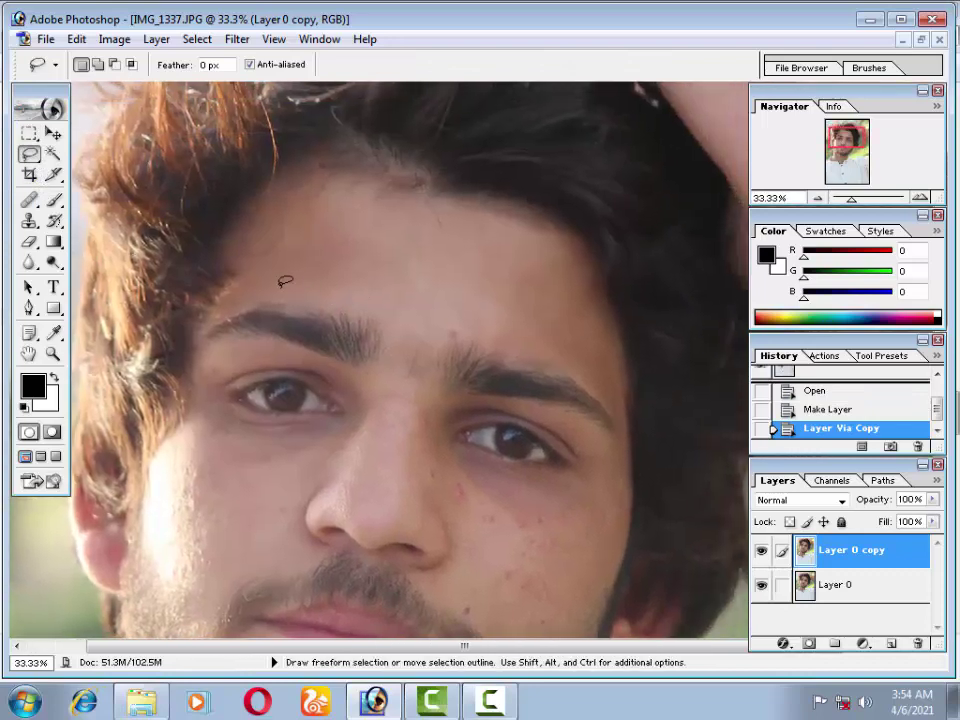
drag(225, 316, 290, 292)
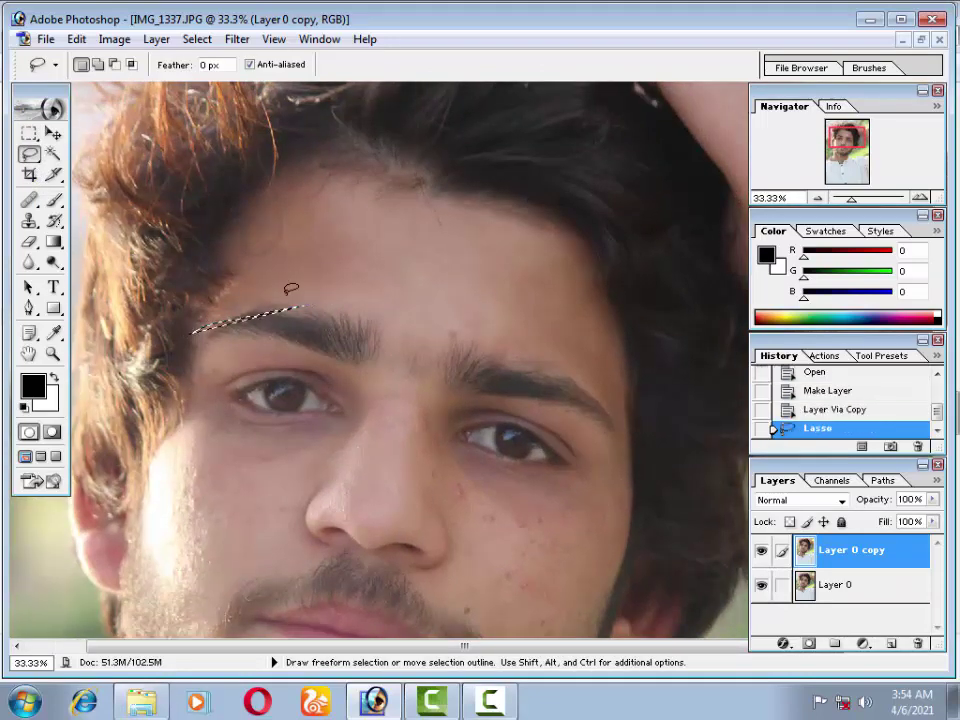
key(ctrl+d)
drag(313, 152, 202, 339)
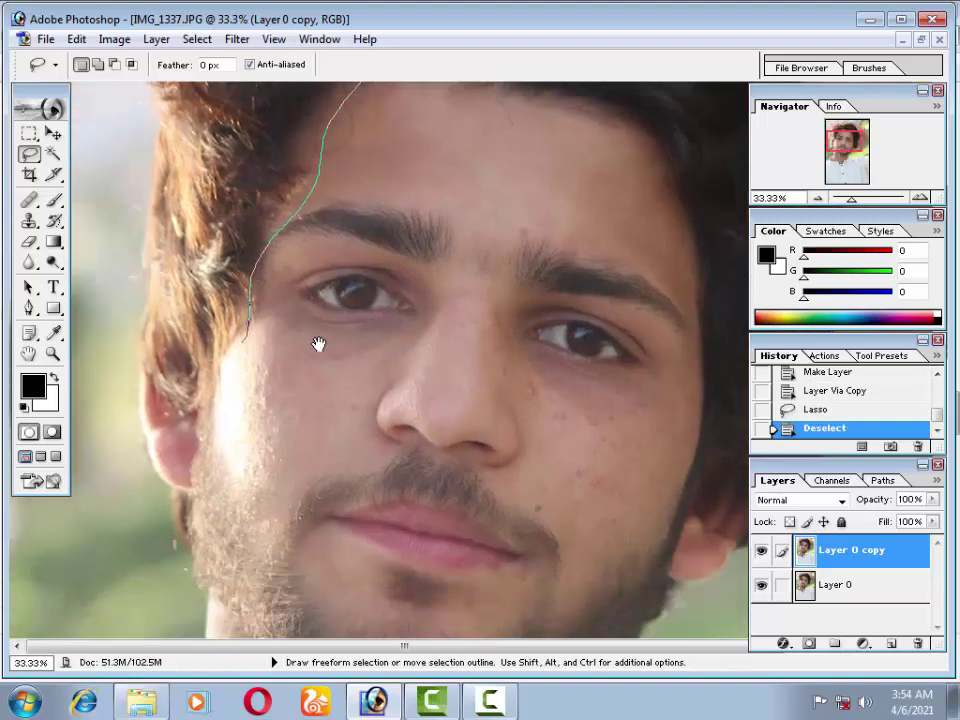
drag(181, 421, 320, 341)
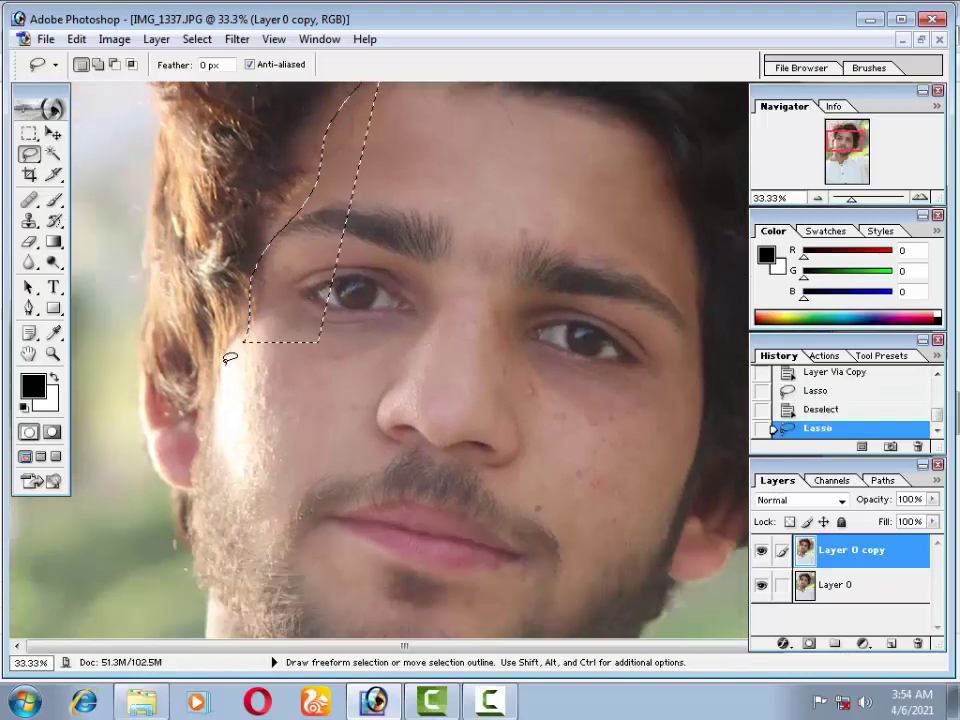
key(ctrl+d)
Zoom out to 16.7% and lasso the face and neck from hairline to collar
scroll(358, 143, up, 1)
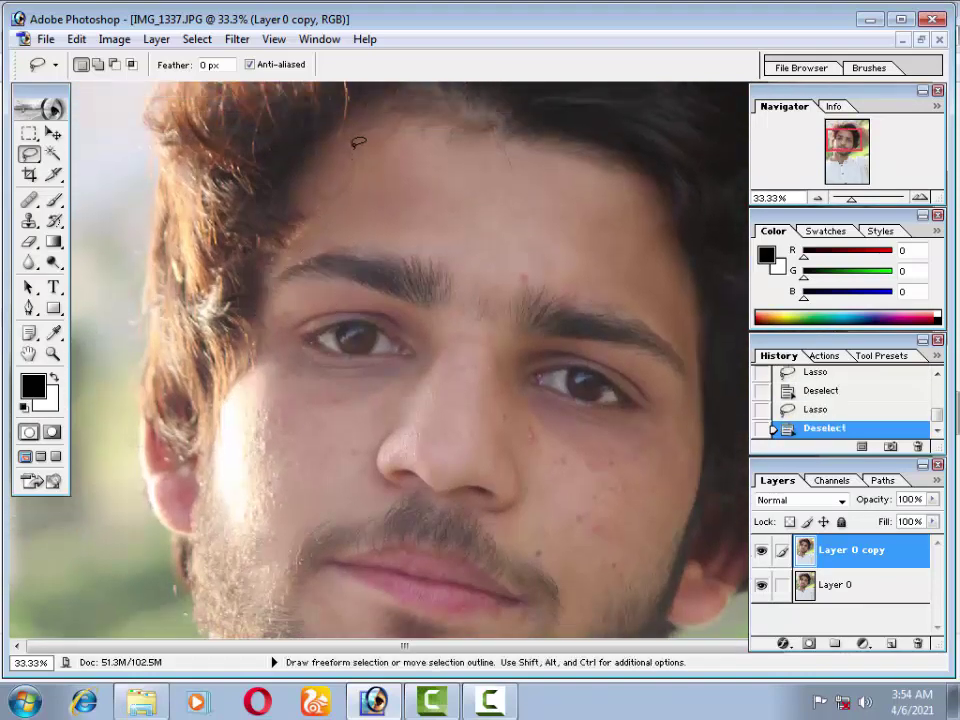
key(ctrl+minus)
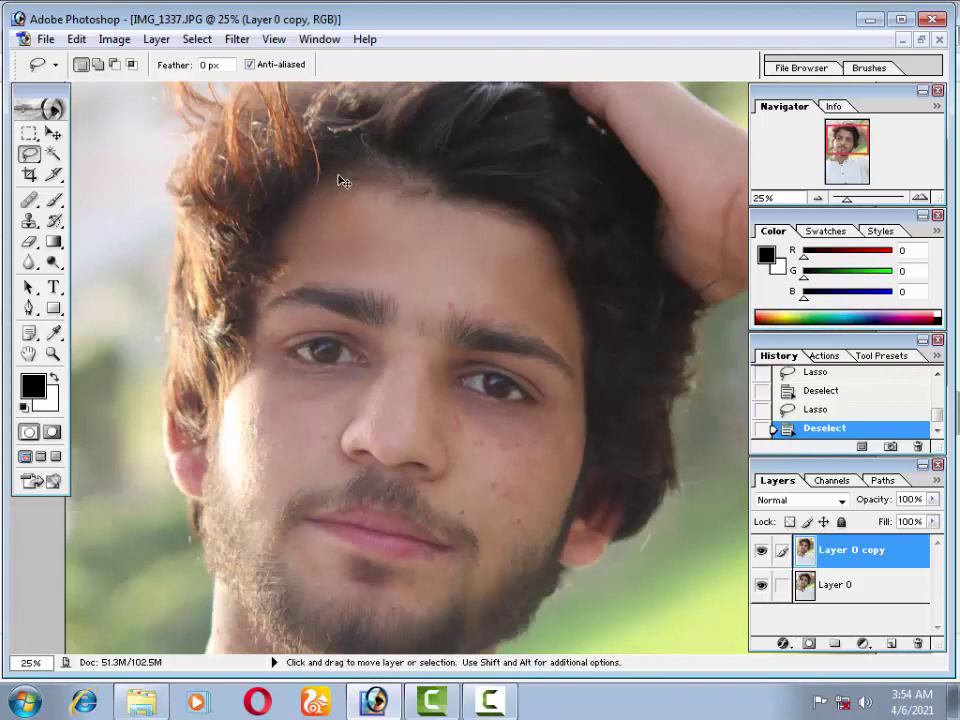
key(ctrl+minus)
drag(354, 237, 335, 305)
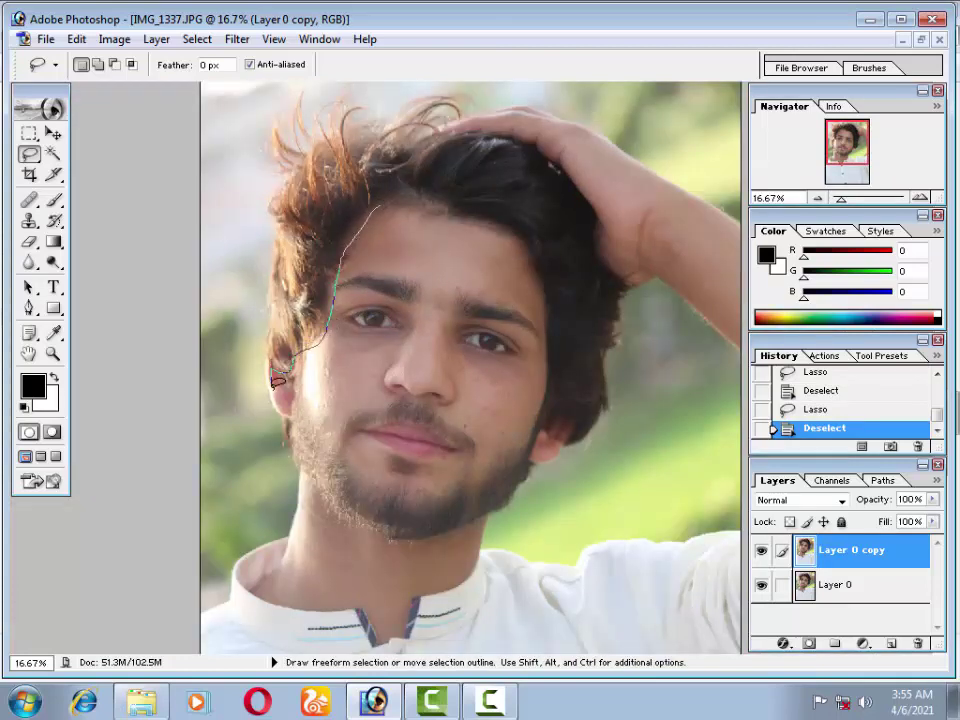
drag(298, 408, 297, 462)
drag(300, 516, 264, 590)
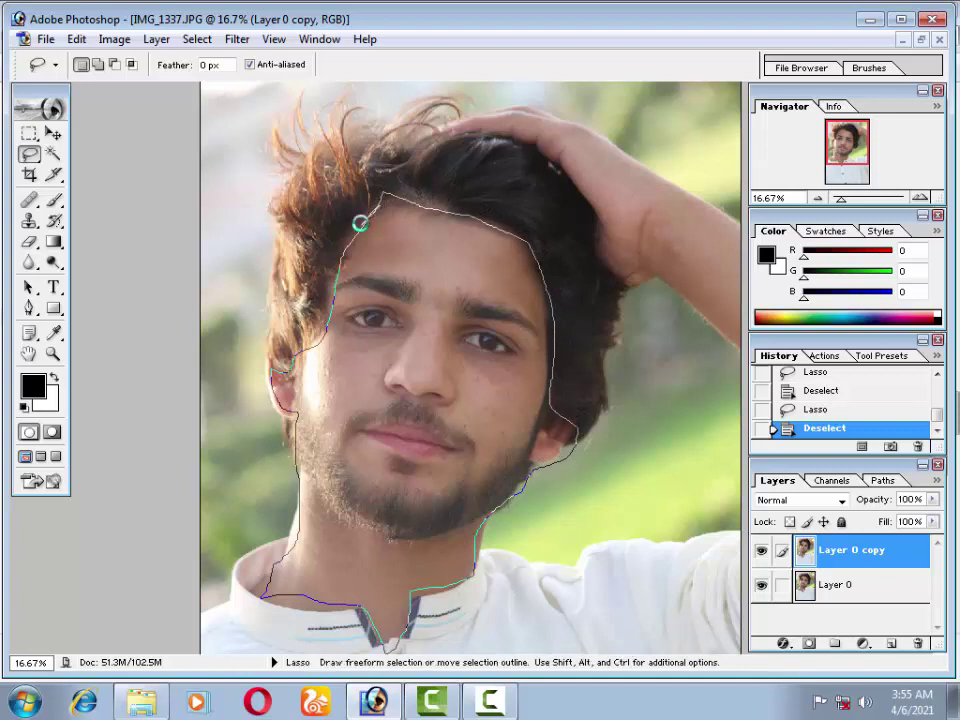
drag(378, 200, 383, 195)
In subtract mode, cut the lips, moustache and beard area out of the face selection
click(113, 64)
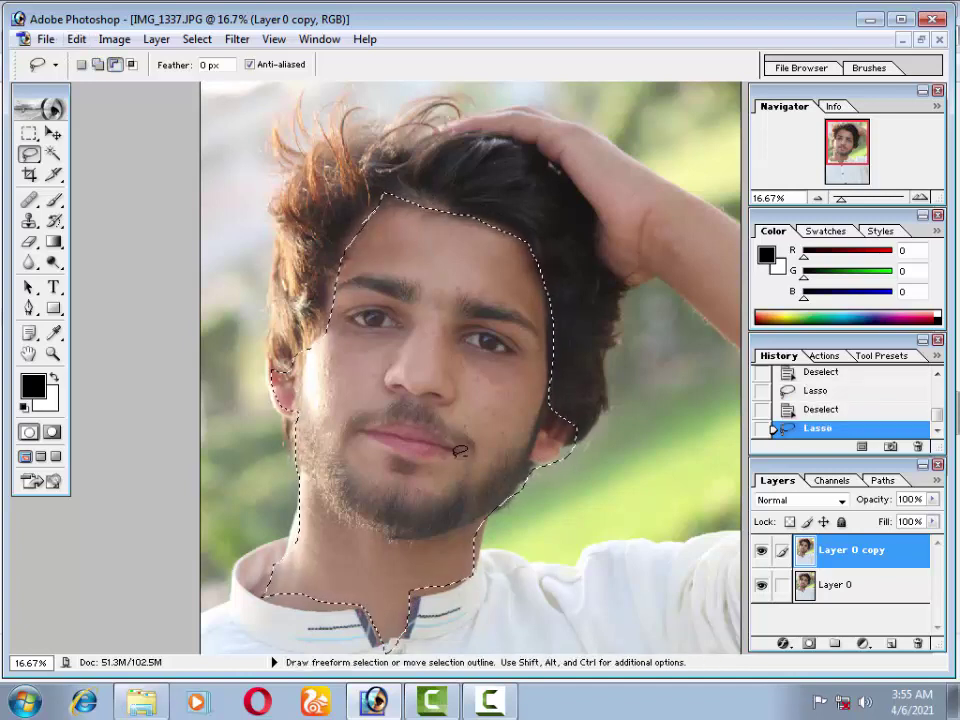
drag(428, 446, 422, 456)
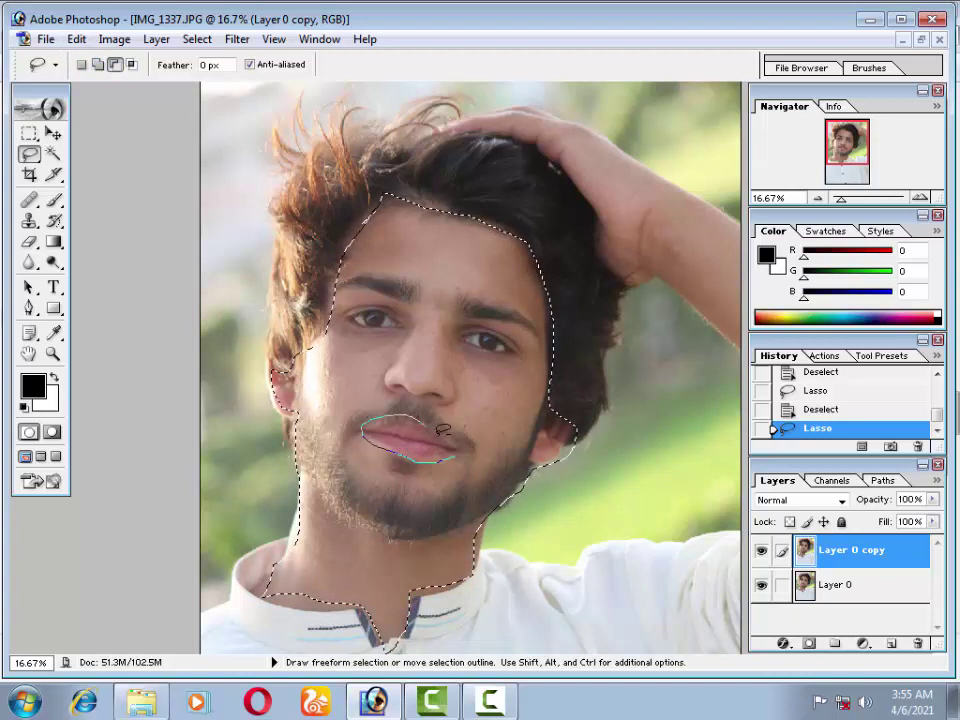
drag(372, 414, 460, 455)
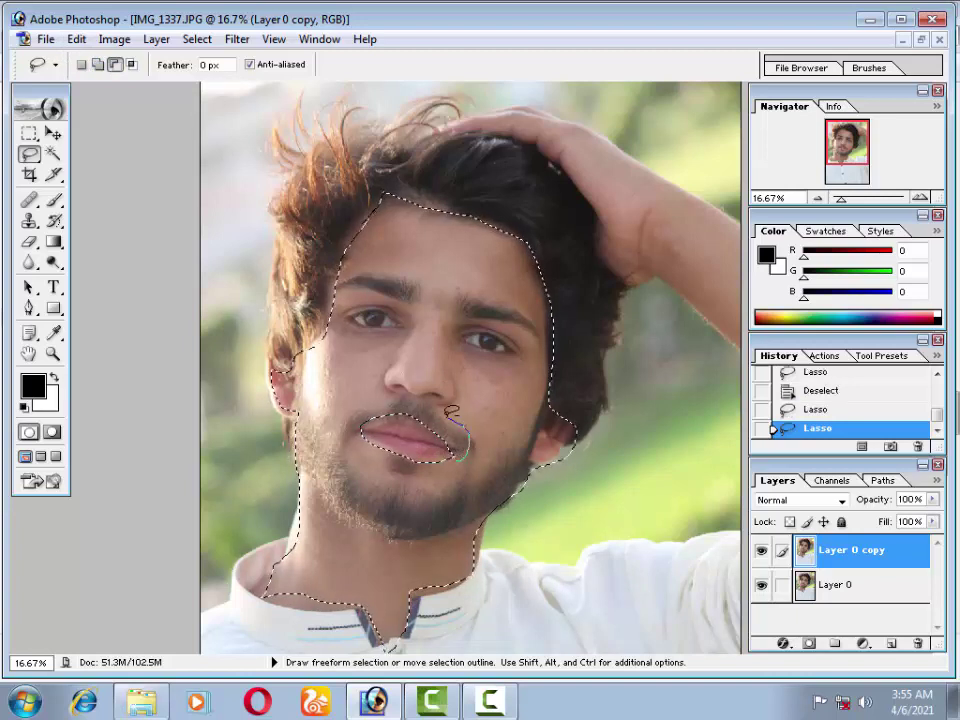
drag(370, 407, 348, 455)
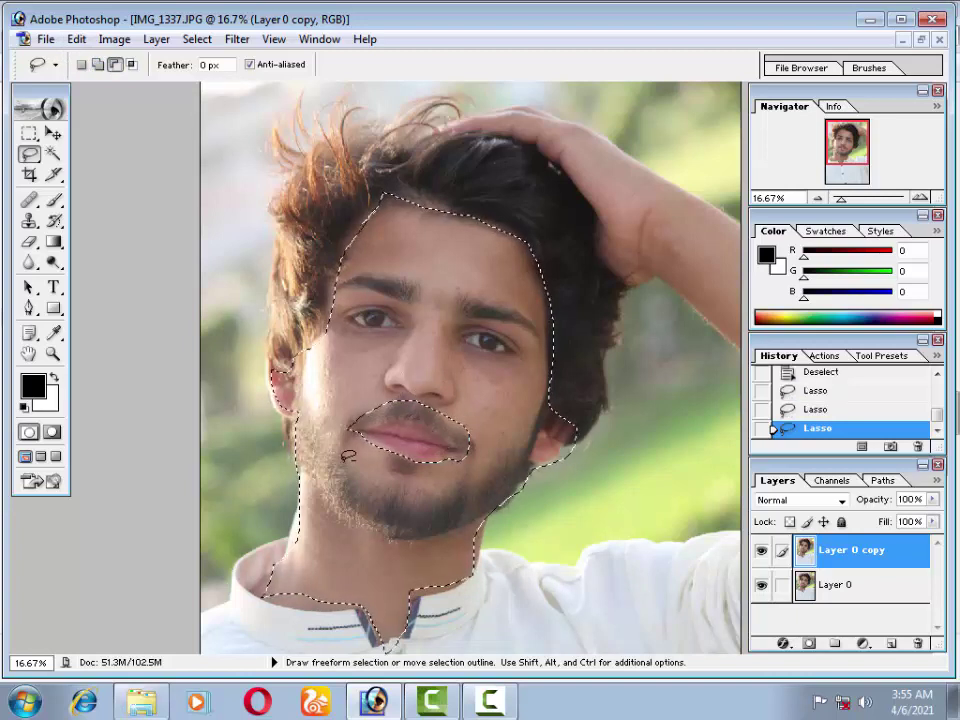
drag(401, 484, 450, 485)
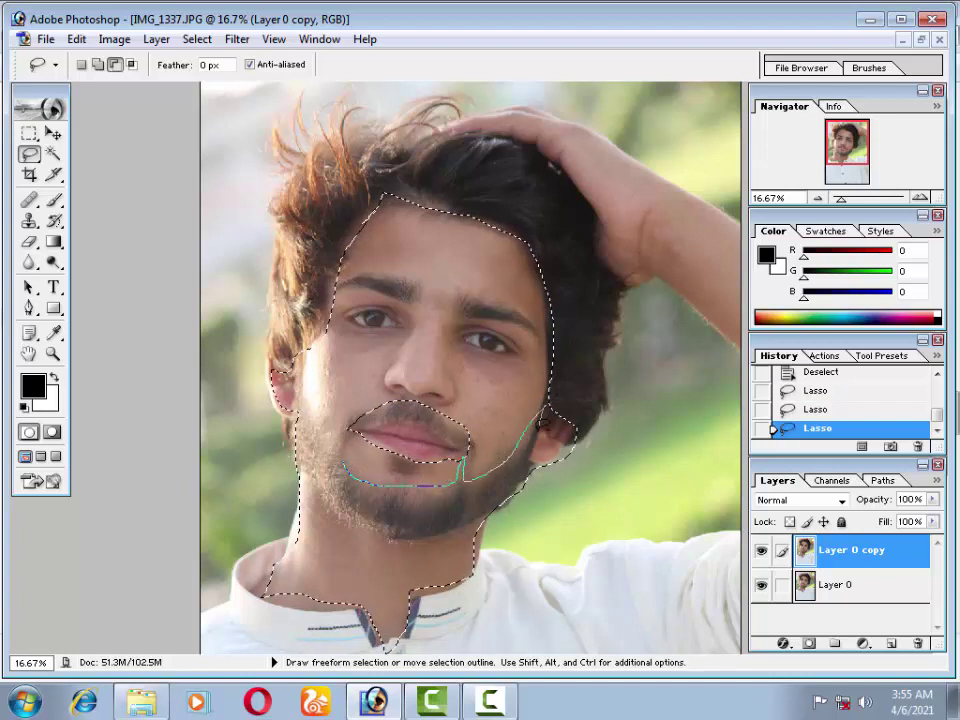
mouse_move(545, 412)
mouse_down()
mouse_move(525, 470)
mouse_move(495, 512)
mouse_move(420, 540)
mouse_move(327, 474)
mouse_move(302, 416)
mouse_move(336, 446)
mouse_up()
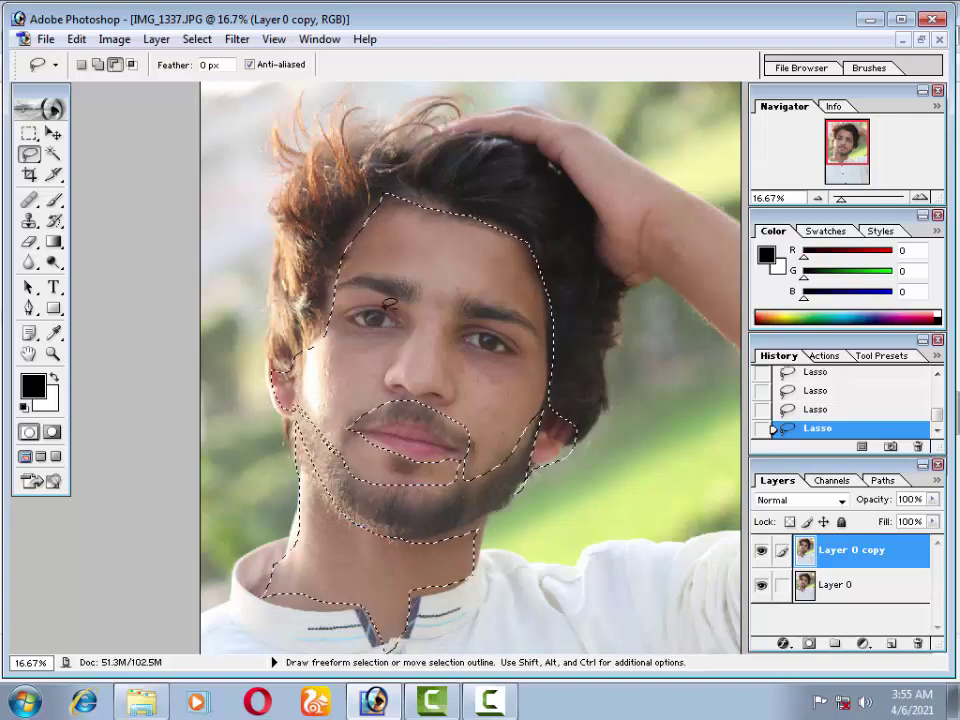
Subtract both eyebrows and eyes and the nostrils from the selection
mouse_move(393, 294)
mouse_down()
mouse_move(415, 297)
mouse_move(344, 318)
mouse_move(402, 323)
mouse_move(454, 343)
mouse_up()
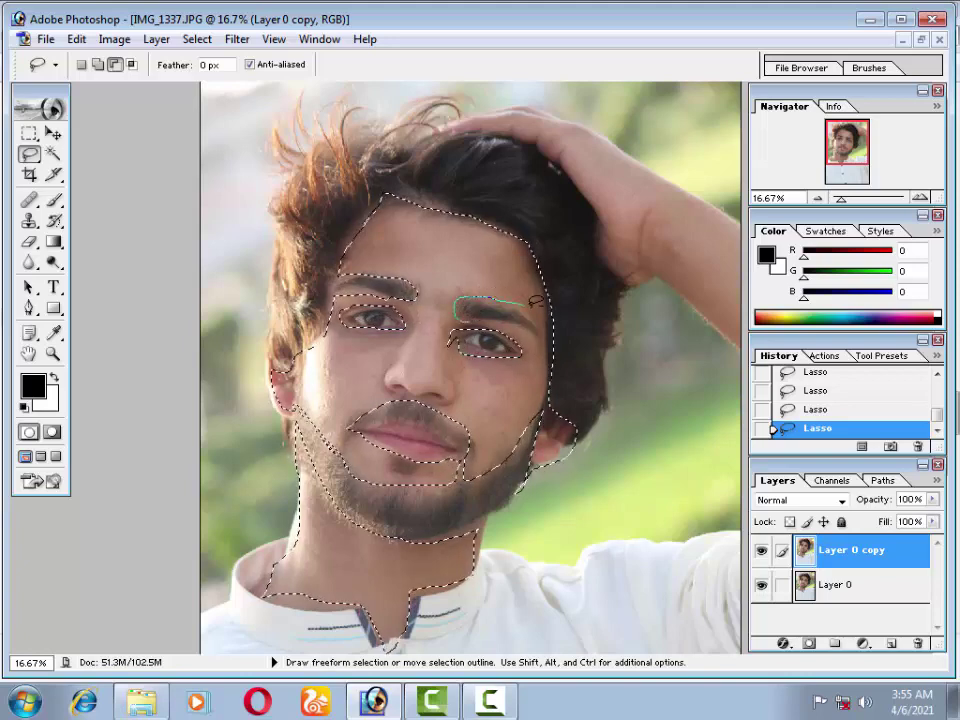
drag(462, 311, 456, 304)
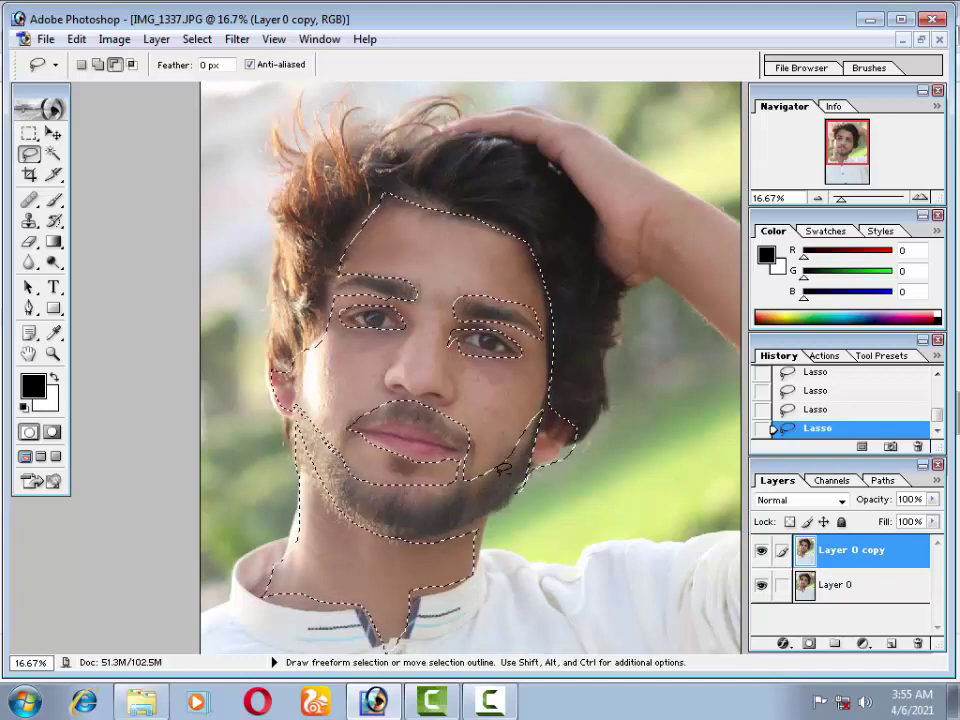
mouse_move(434, 386)
mouse_down()
mouse_move(455, 388)
mouse_move(395, 385)
mouse_up()
Apply Imagenomic Noiseware Professional, then Imagenomic Portraiture, to the selected facial skin
click(233, 40)
mouse_move(282, 454)
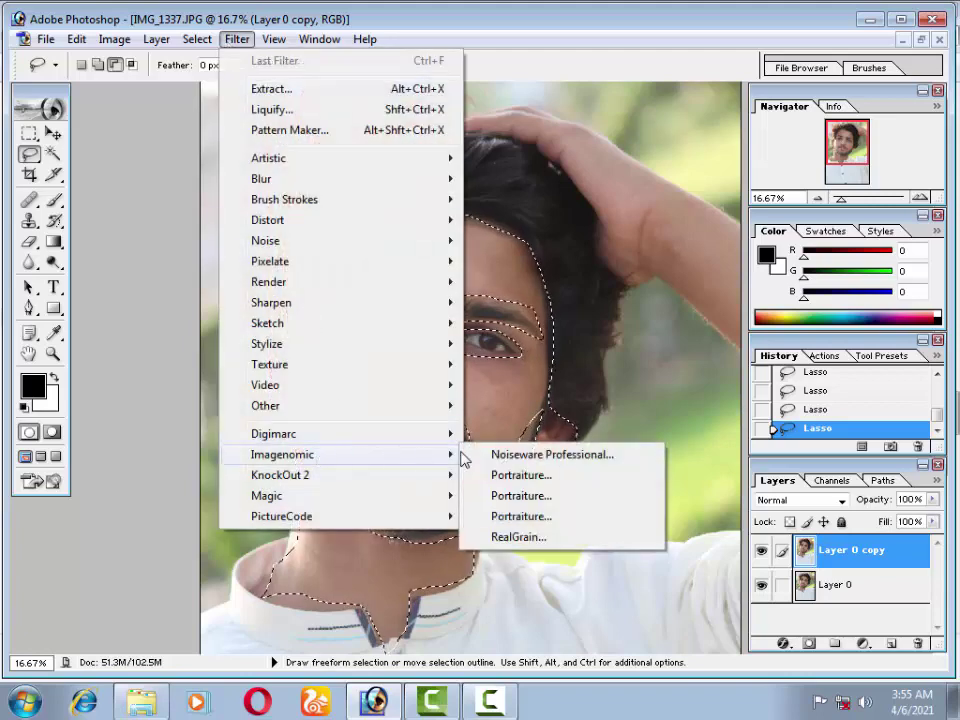
click(488, 455)
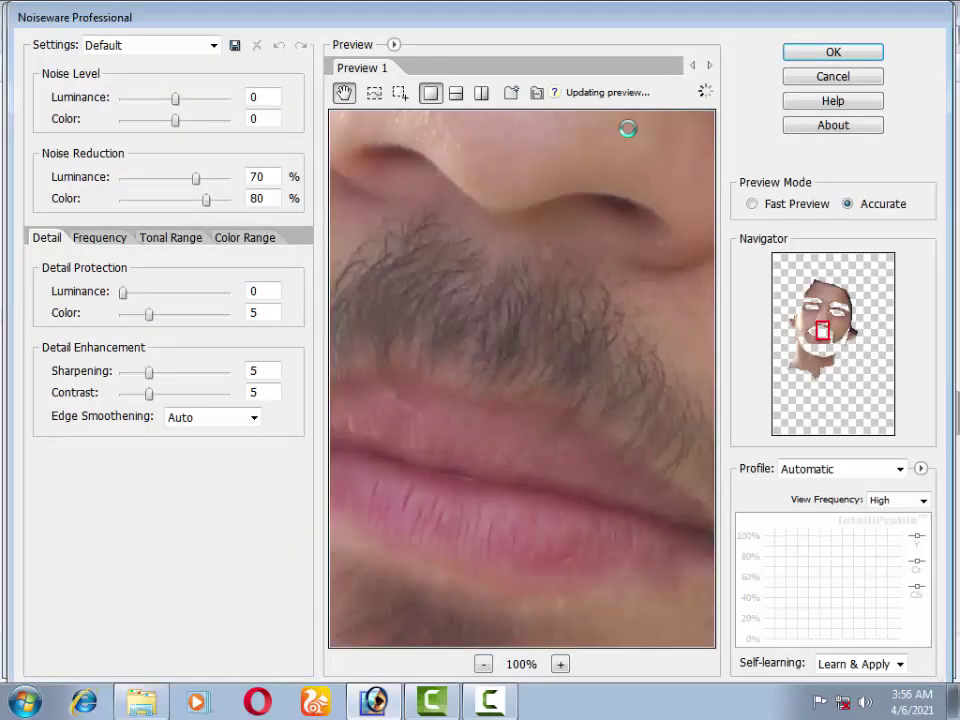
click(790, 55)
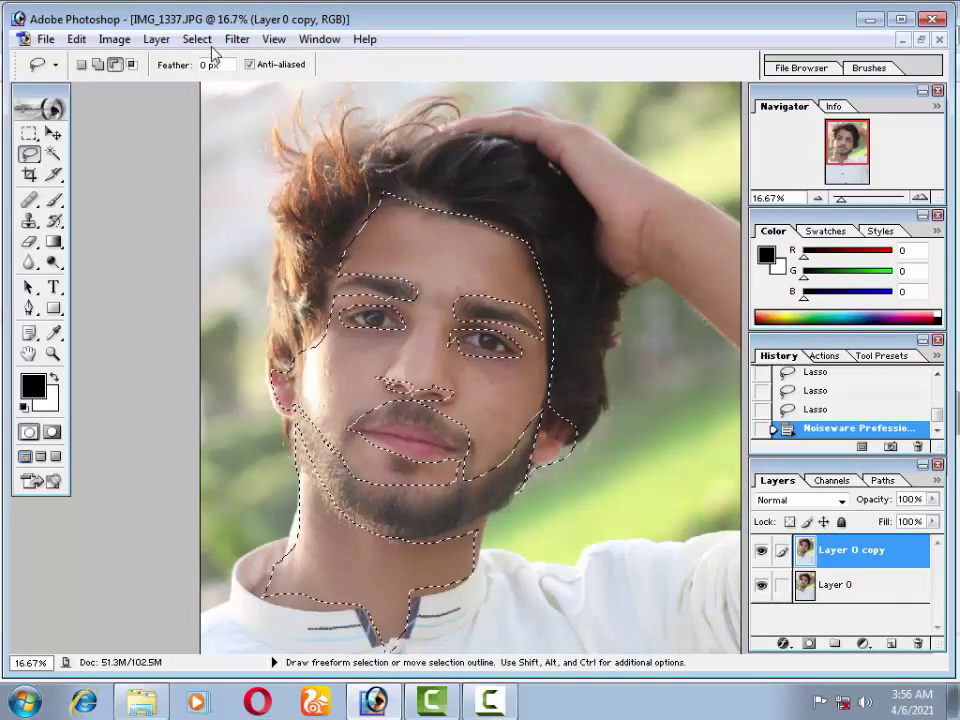
click(234, 40)
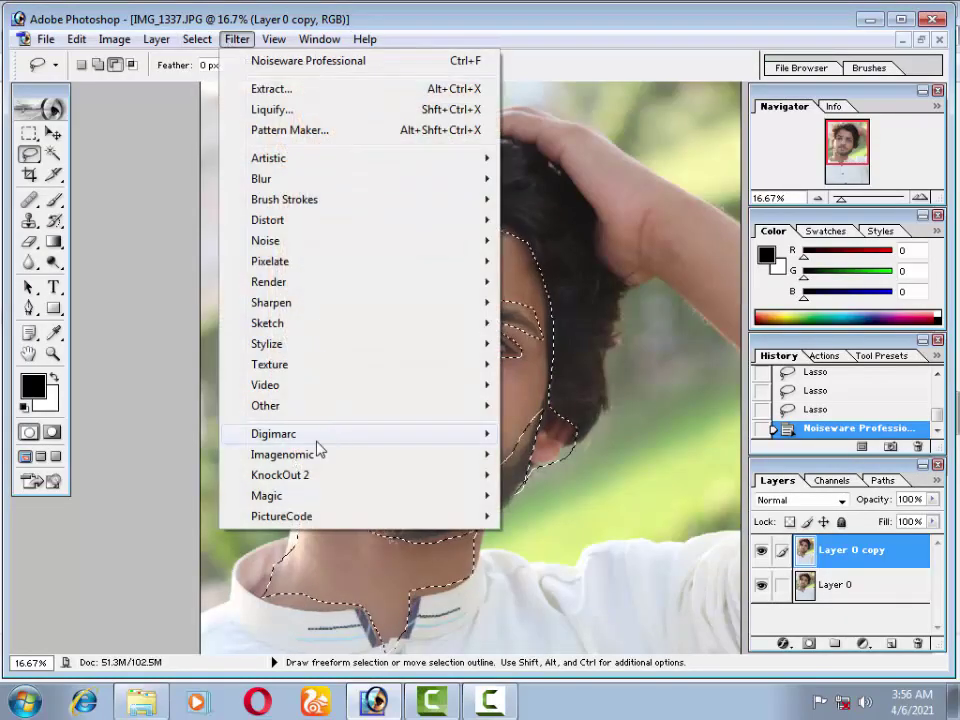
click(578, 480)
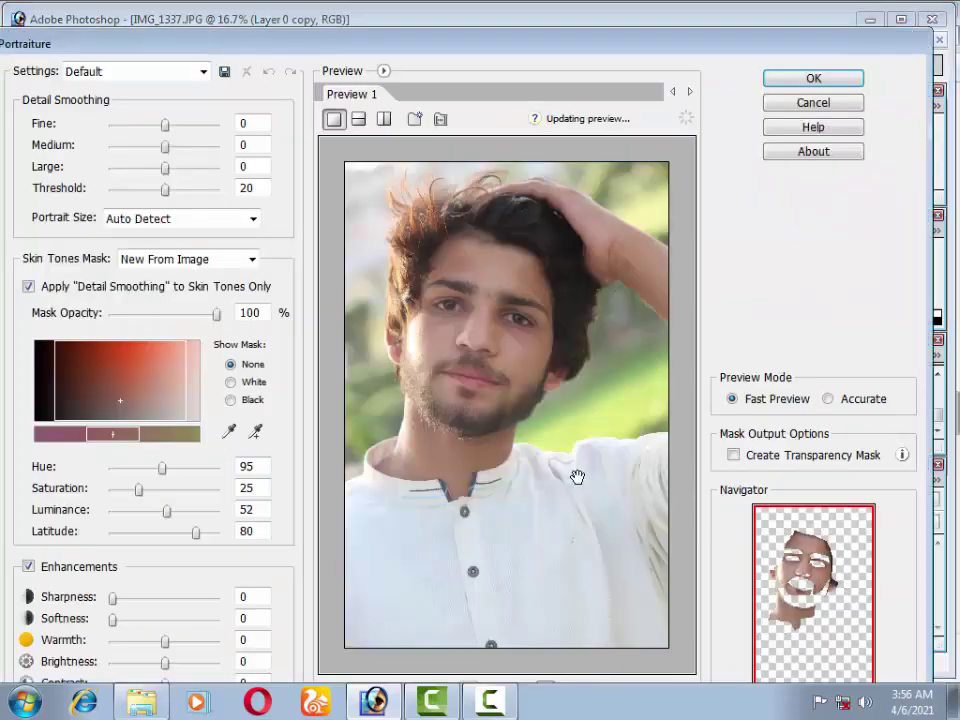
click(806, 80)
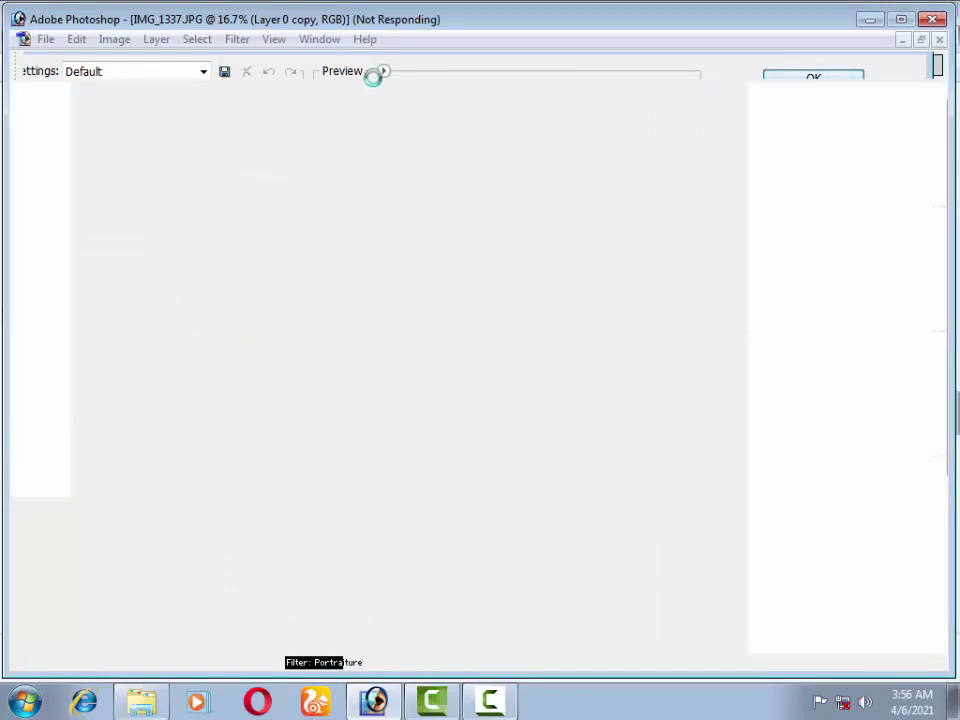
click(493, 703)
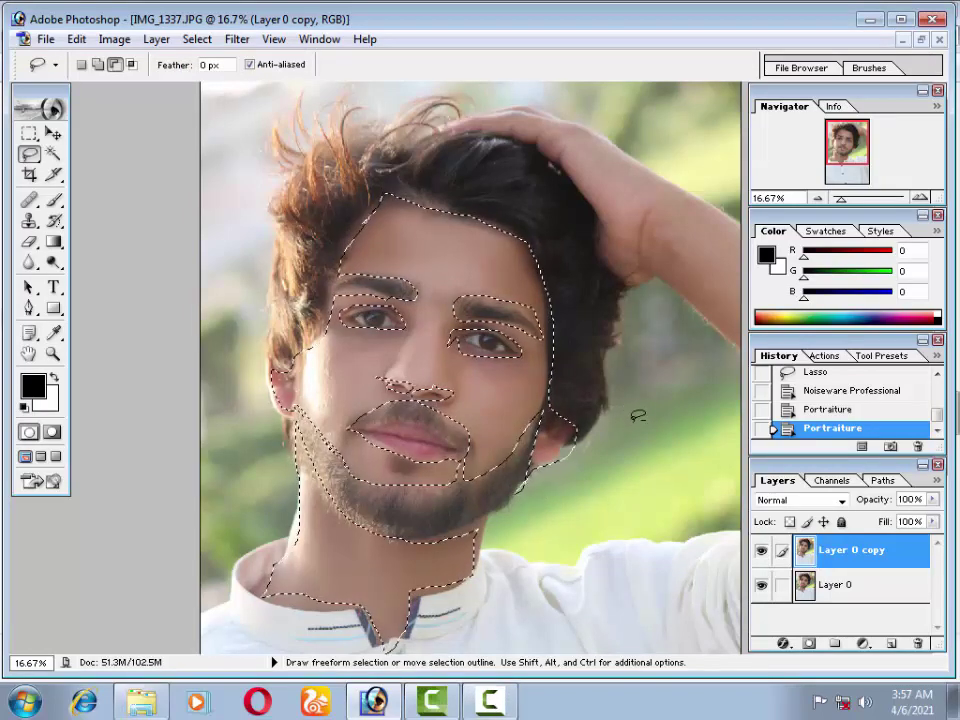
Deselect the skin and zoom in on the eyes and nose
key(ctrl)
key(ctrl+d)
scroll(278, 403, down, 3)
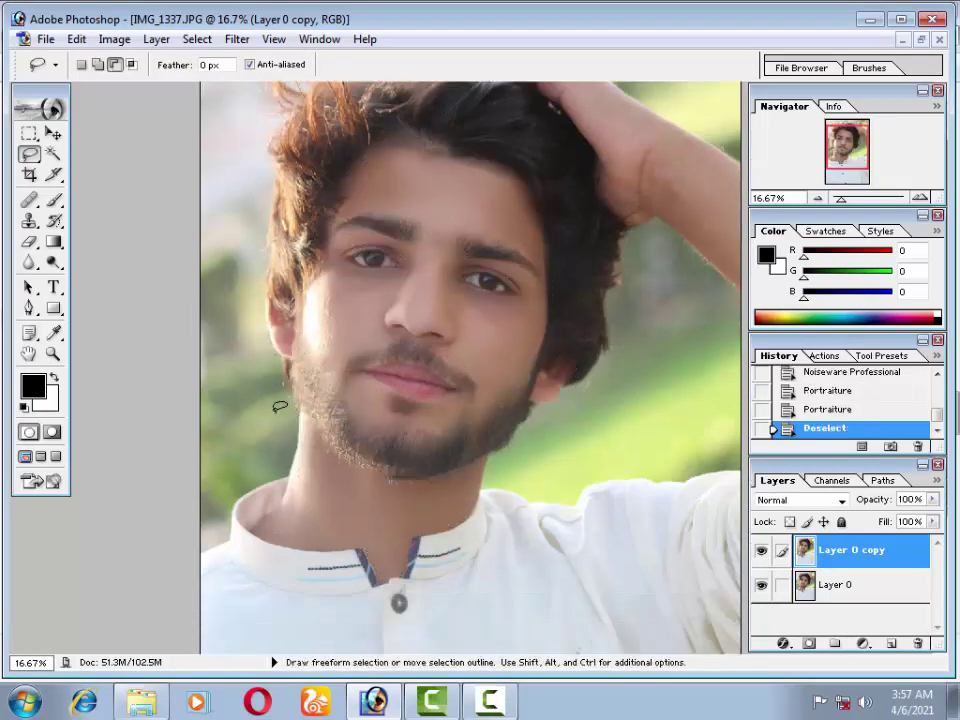
scroll(279, 407, down, 1)
key(ctrl+plus)
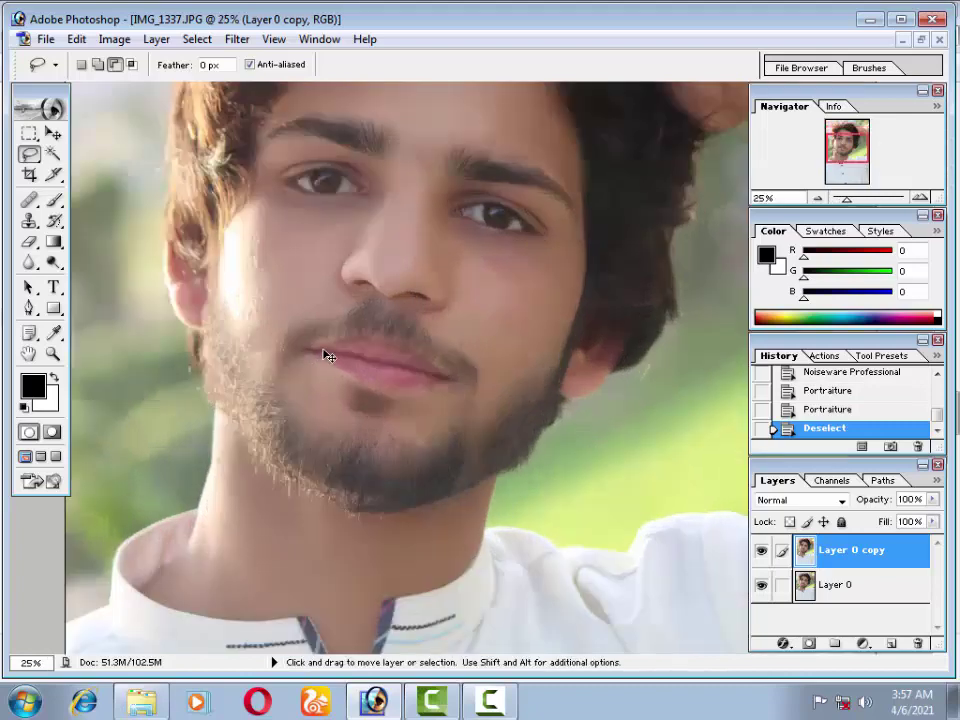
key(ctrl+plus)
drag(279, 253, 385, 488)
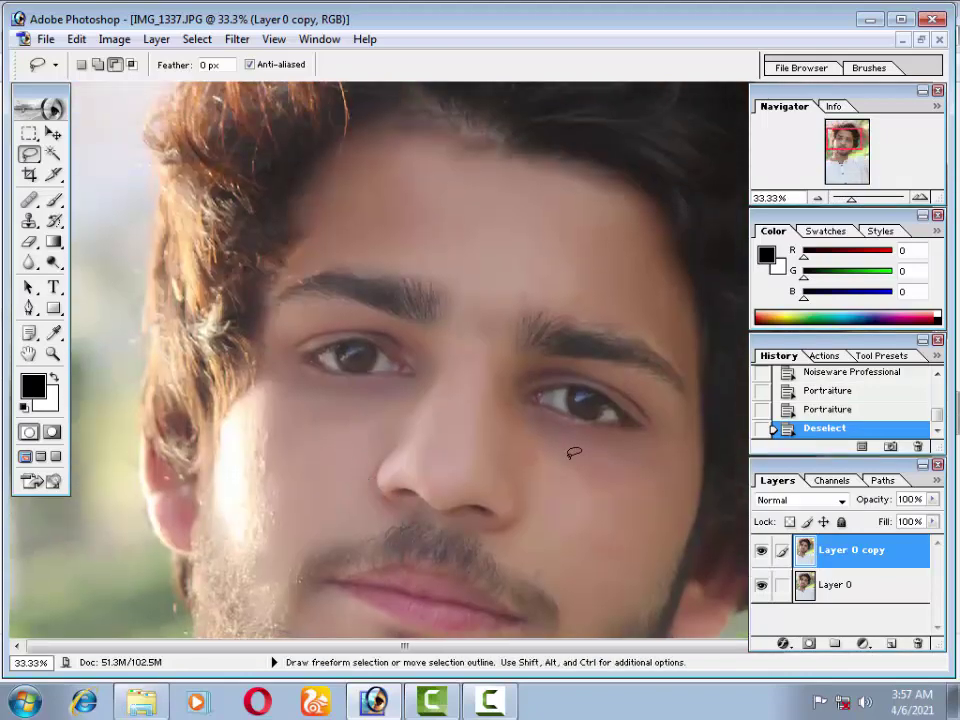
Toggle Layer 0 copy's visibility repeatedly to compare the smoothed skin with the original
click(761, 552)
click(761, 552)
click(761, 556)
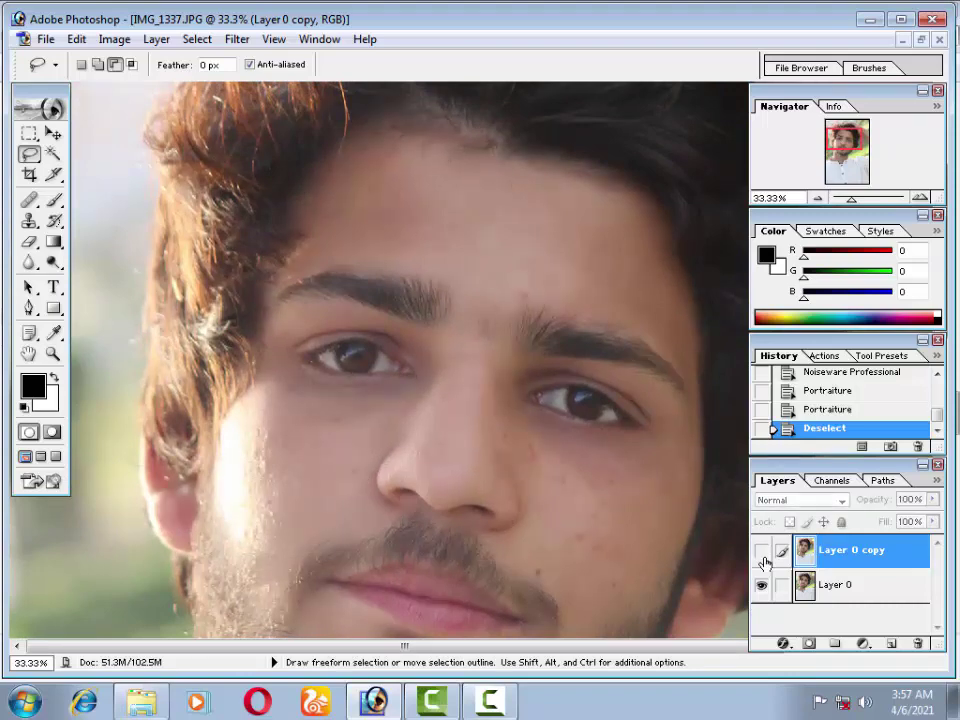
click(761, 556)
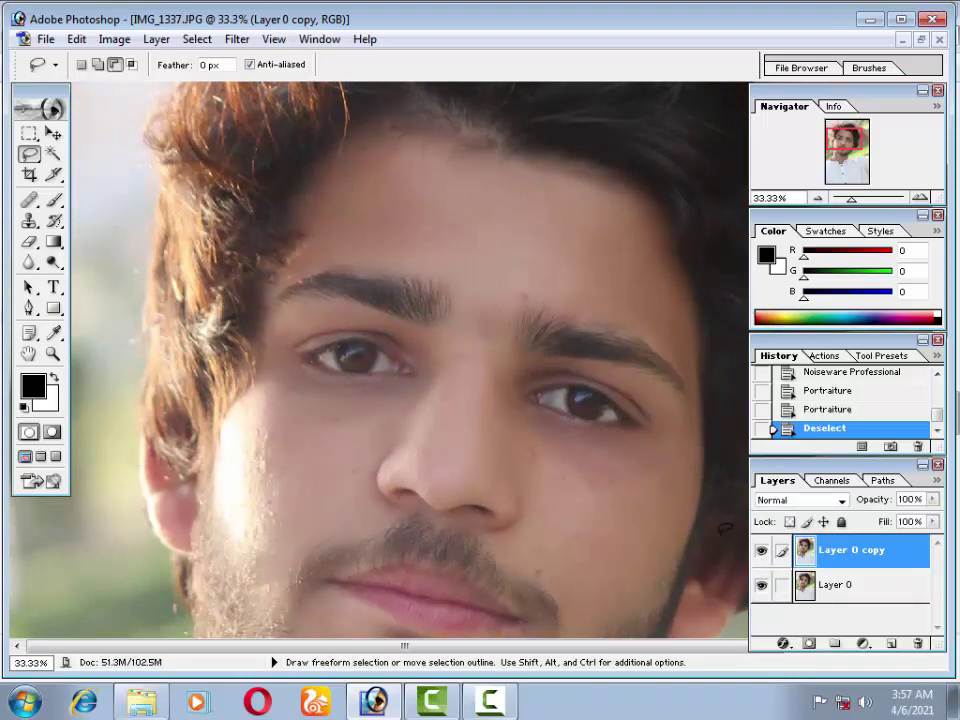
scroll(362, 455, down, 2)
scroll(332, 433, down, 1)
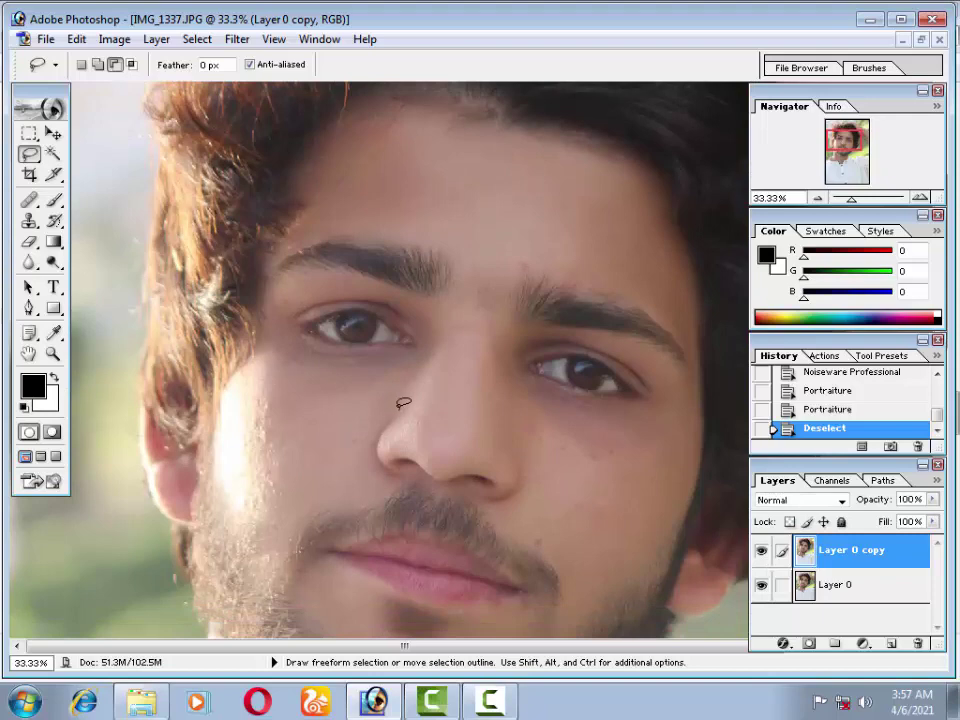
click(761, 556)
Zoom back out to view the whole portrait
key(ctrl+minus)
key(ctrl+minus)
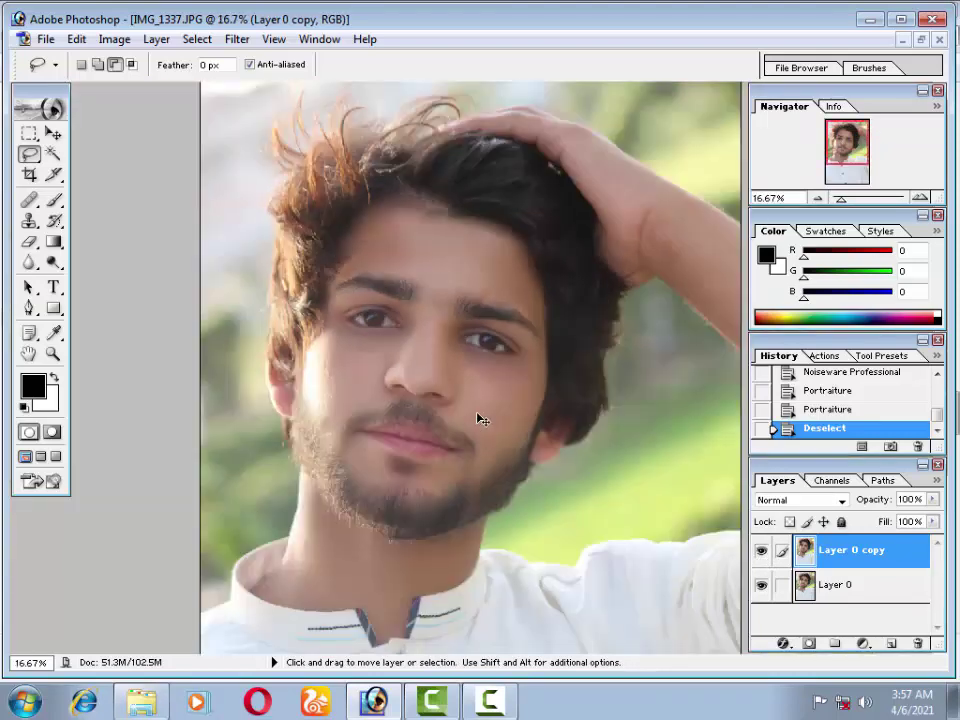
key(ctrl+minus)
key(ctrl+minus)
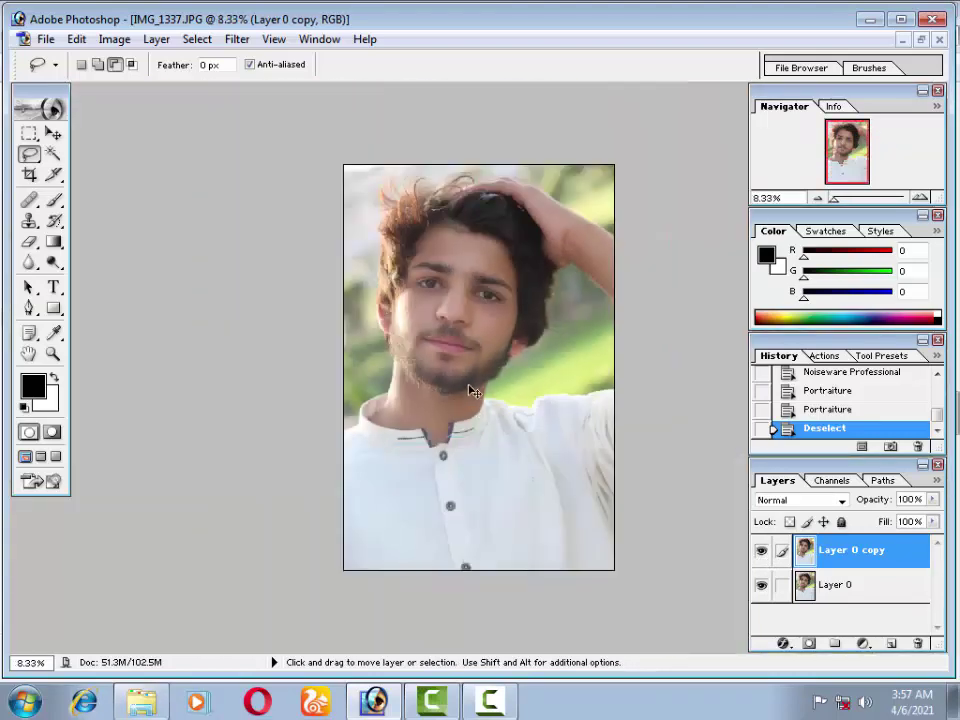
key(ctrl+0)
key(ctrl+plus)
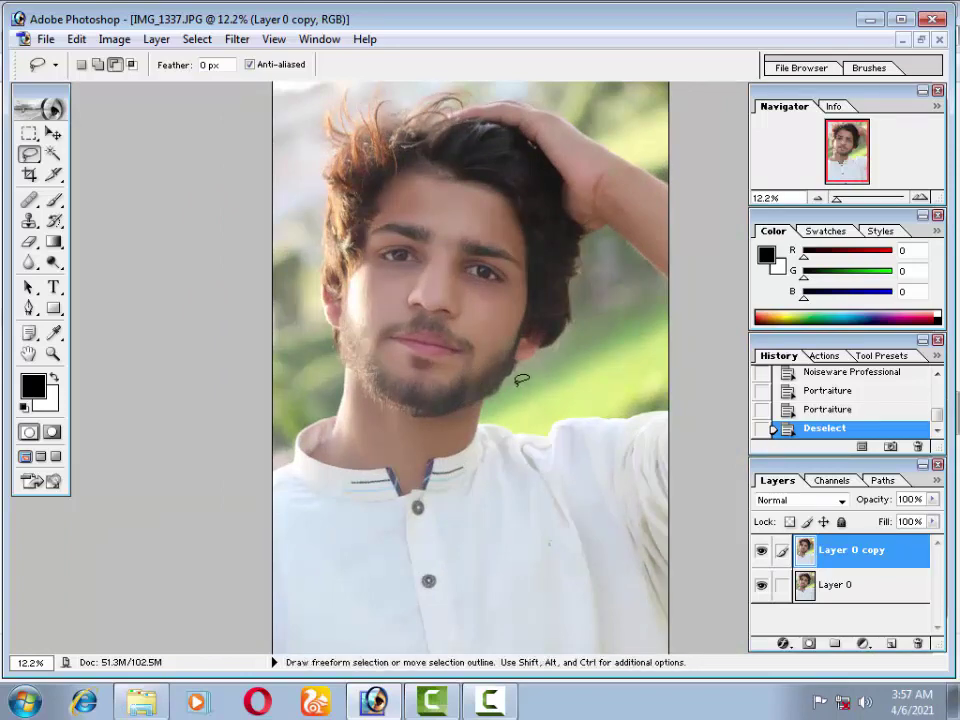
Duplicate the layer as Layer 0 copy 2 and raise the RGB Curves midpoint to brighten it
key(ctrl+j)
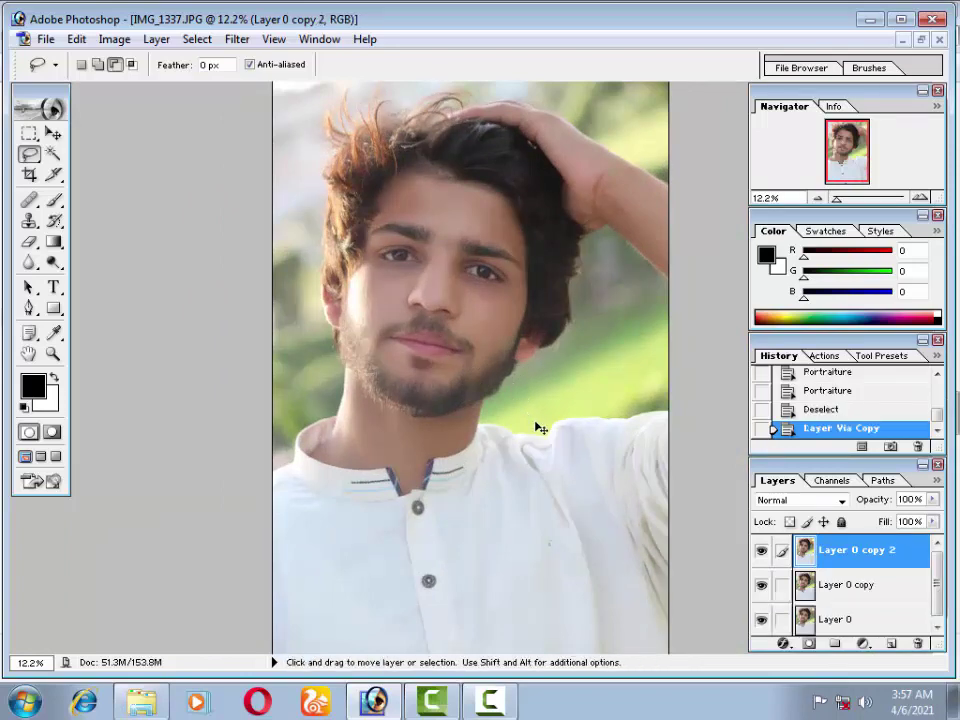
click(76, 39)
mouse_move(114, 39)
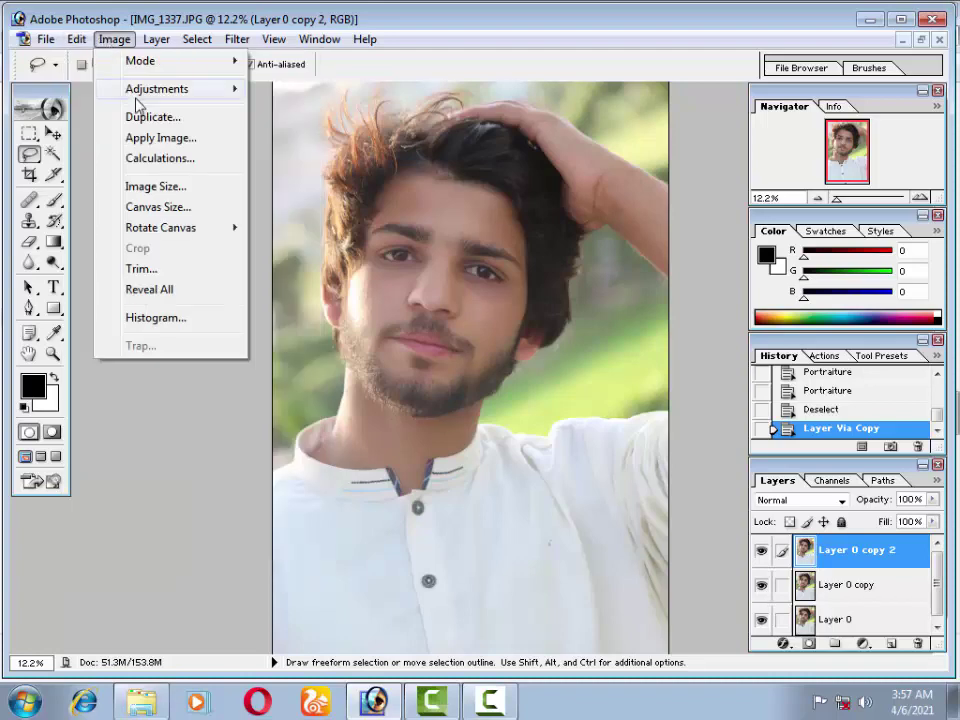
mouse_move(157, 89)
click(466, 172)
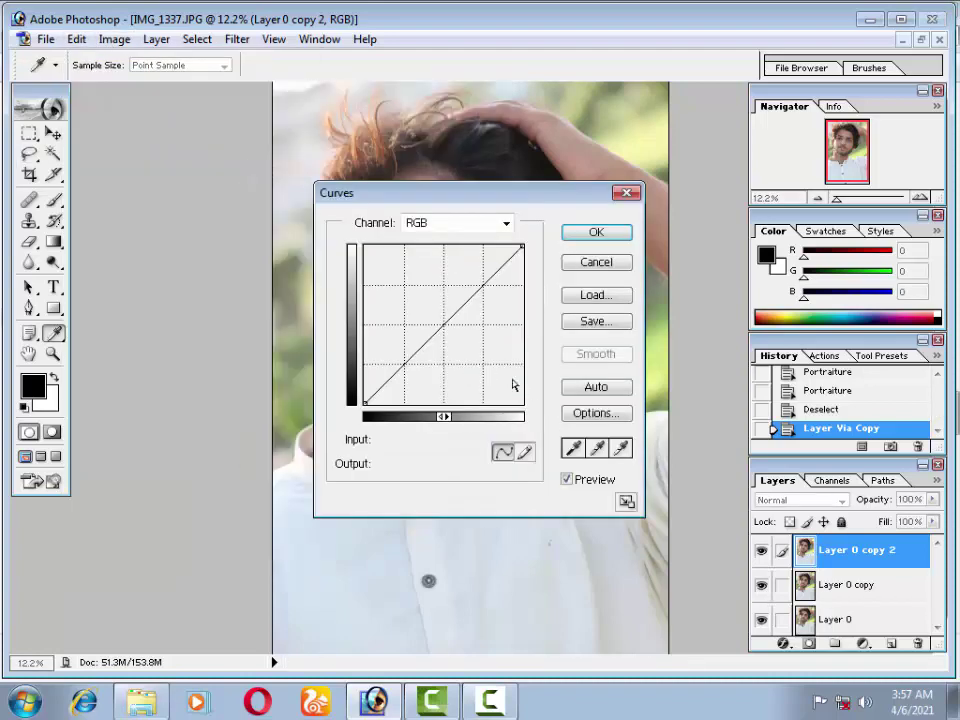
drag(456, 330, 442, 317)
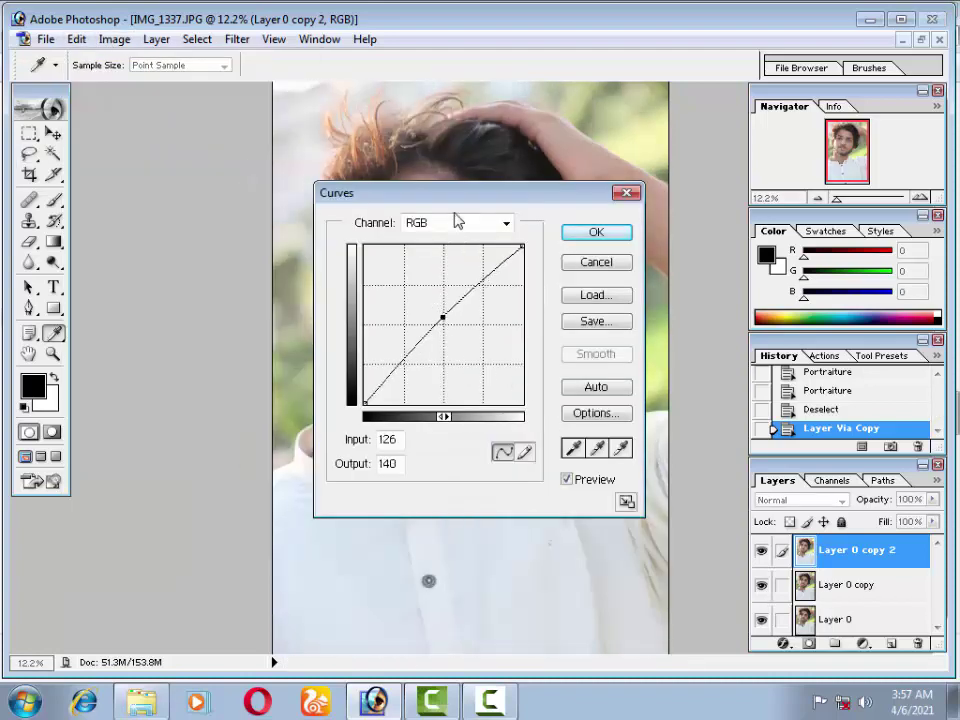
drag(463, 193, 653, 488)
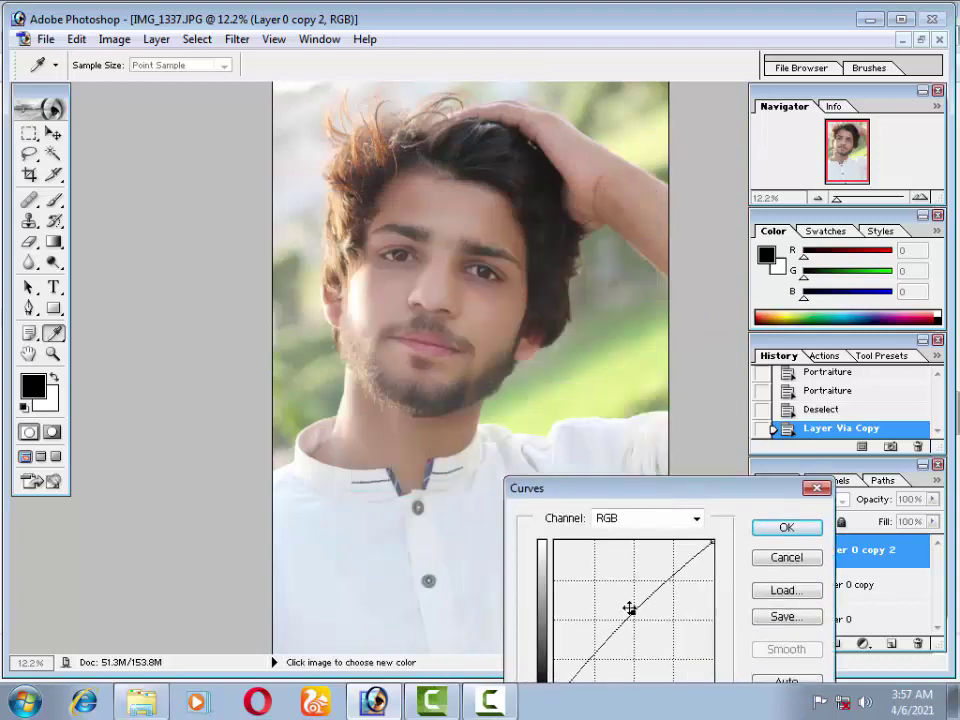
drag(629, 609, 614, 613)
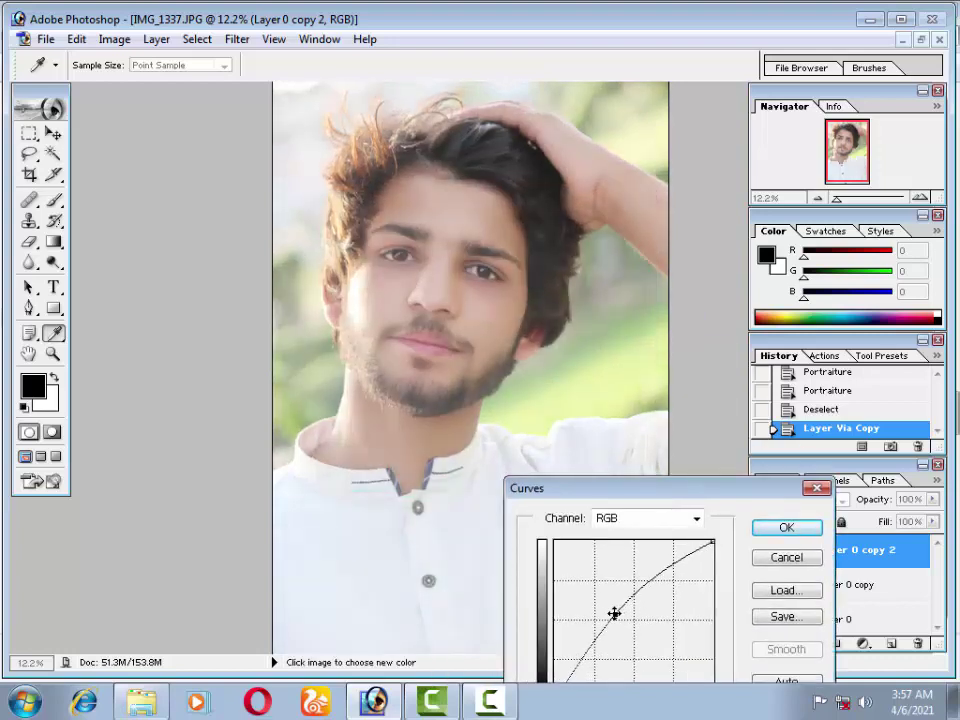
Commit the Curves brightening and erase a first stroke with an enlarged eraser
click(787, 528)
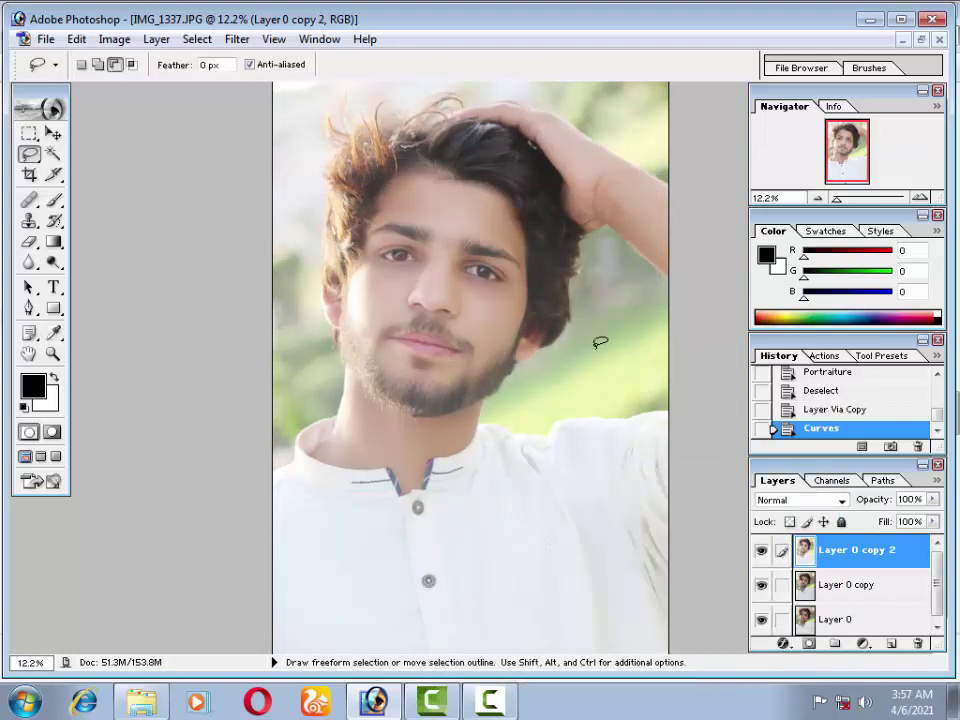
key(e)
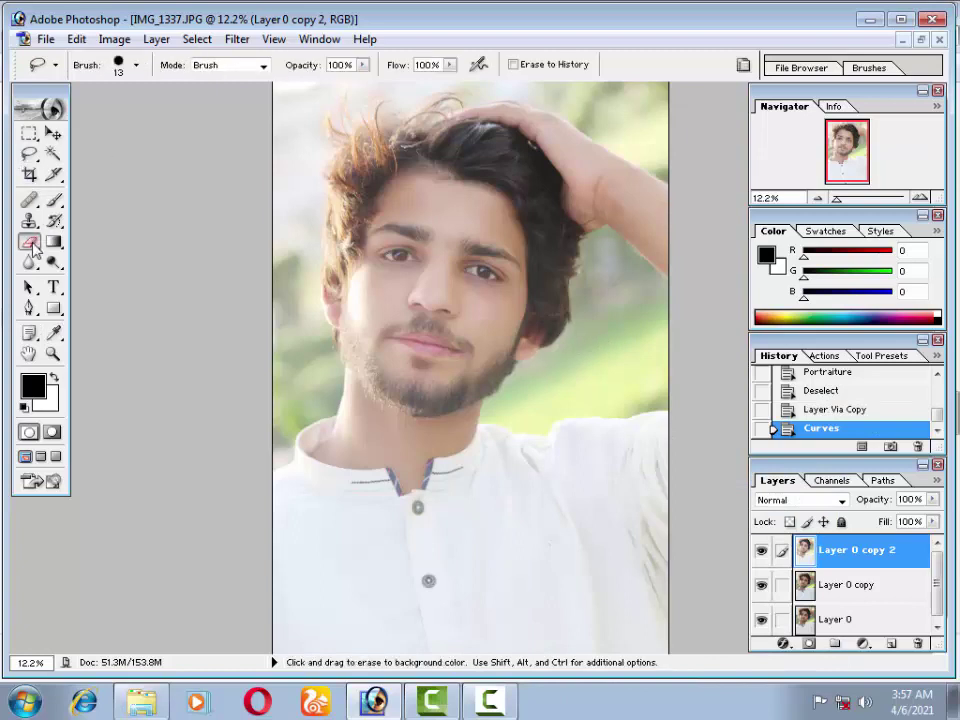
scroll(392, 545, down, 1)
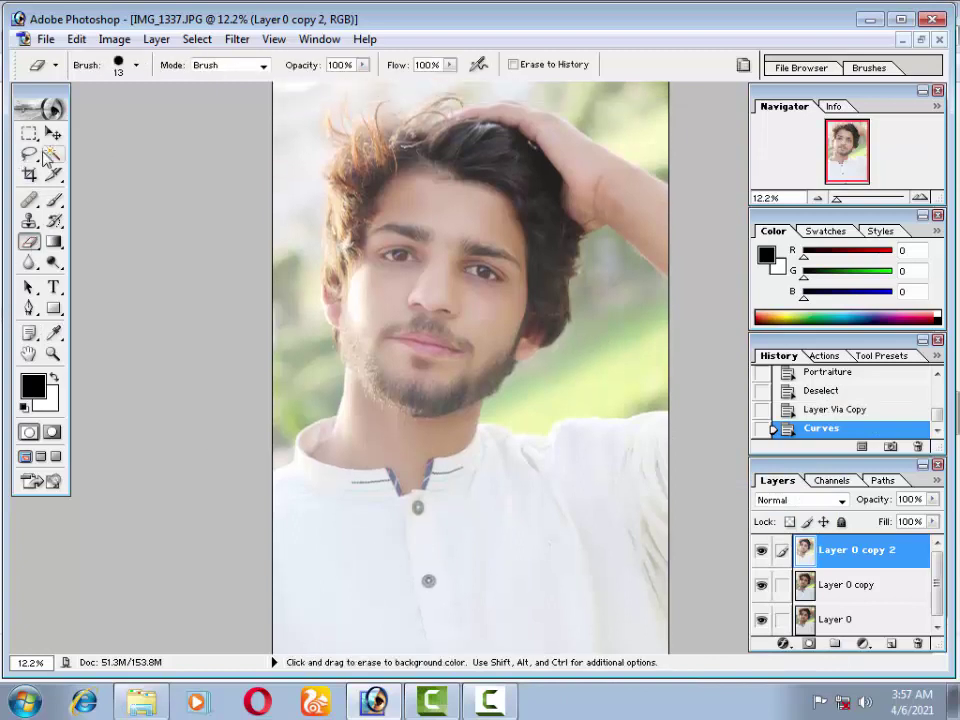
click(51, 132)
click(30, 240)
right_click(352, 459)
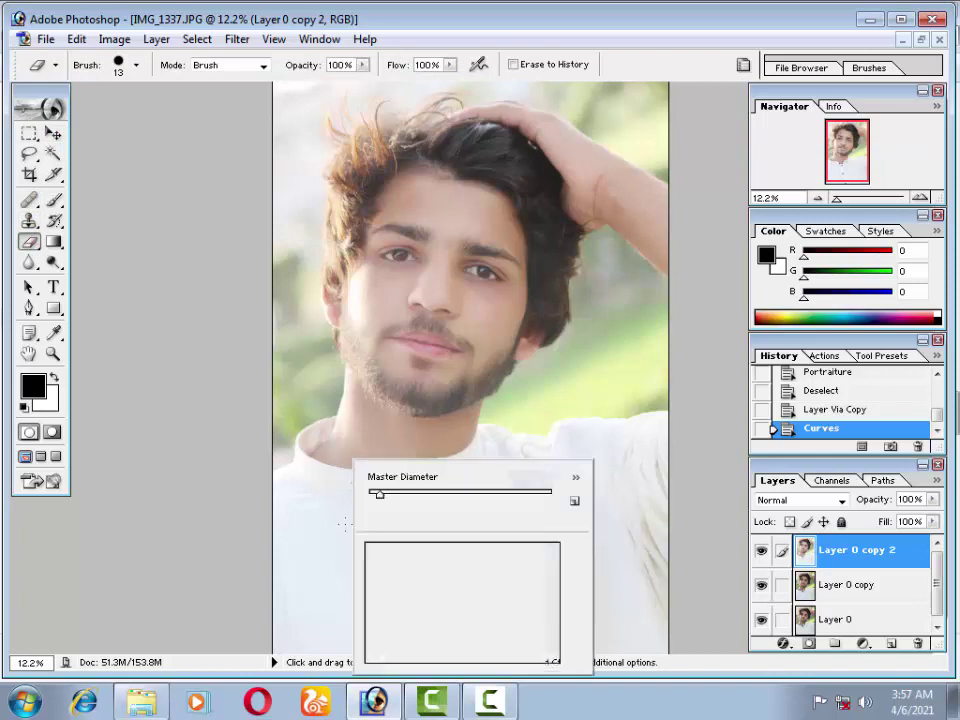
click(459, 494)
drag(347, 527, 343, 611)
Set the eraser to 157 px, erase near the lower-left shirt, then undo that stroke
right_click(335, 460)
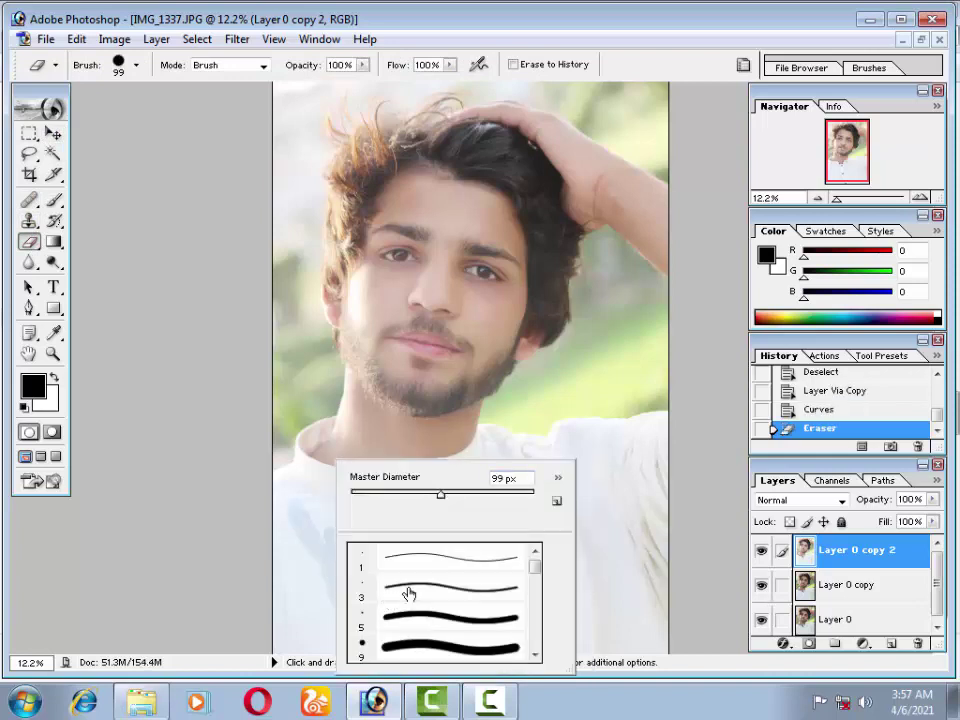
drag(441, 493, 467, 492)
click(300, 498)
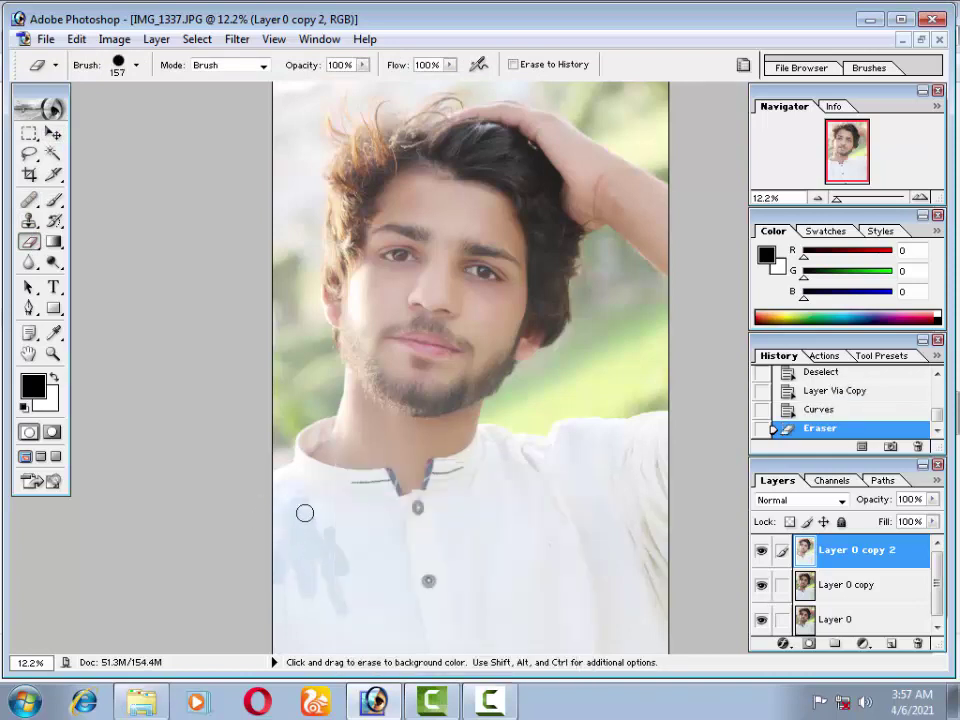
drag(285, 506, 289, 486)
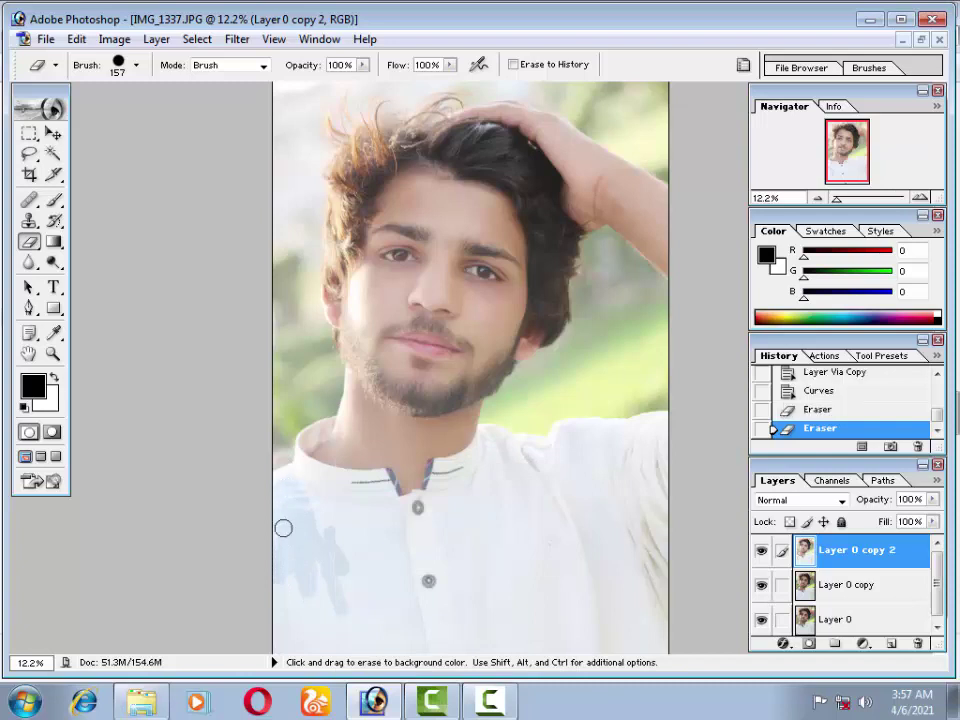
key(ctrl+plus)
key(ctrl+plus)
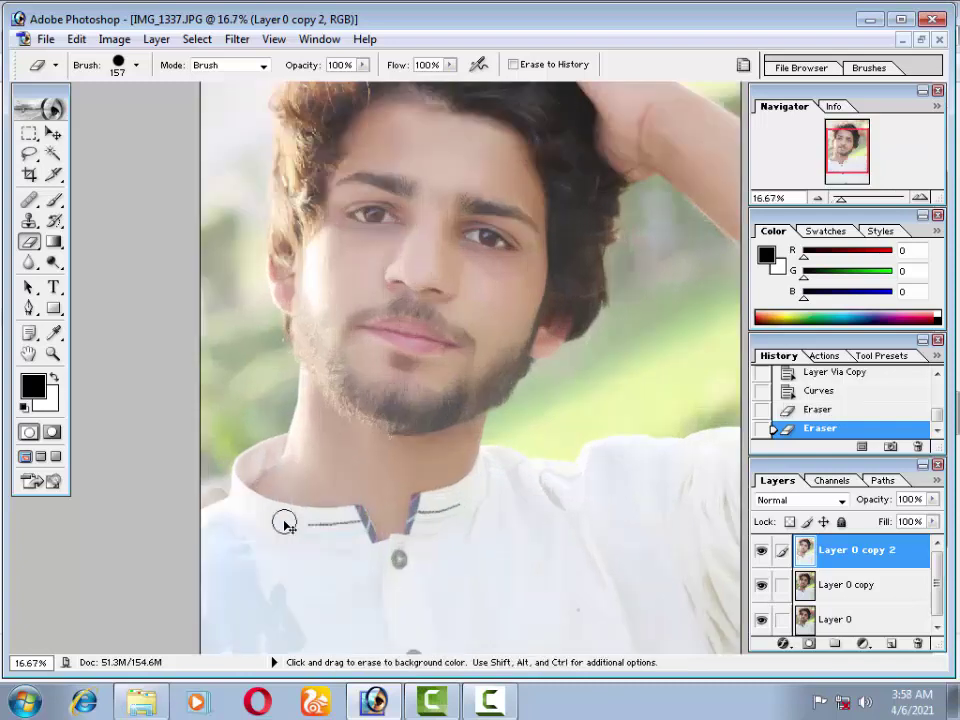
key(ctrl+z)
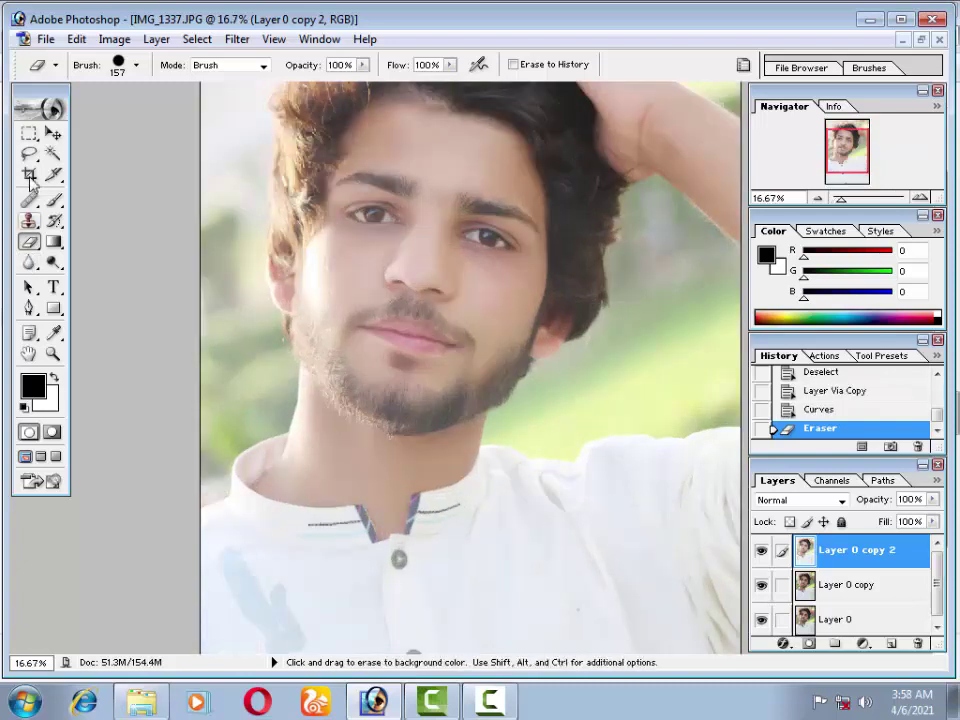
Start a Pen outline, undo the accidental shape layer and switch the Pen to Paths mode
click(29, 308)
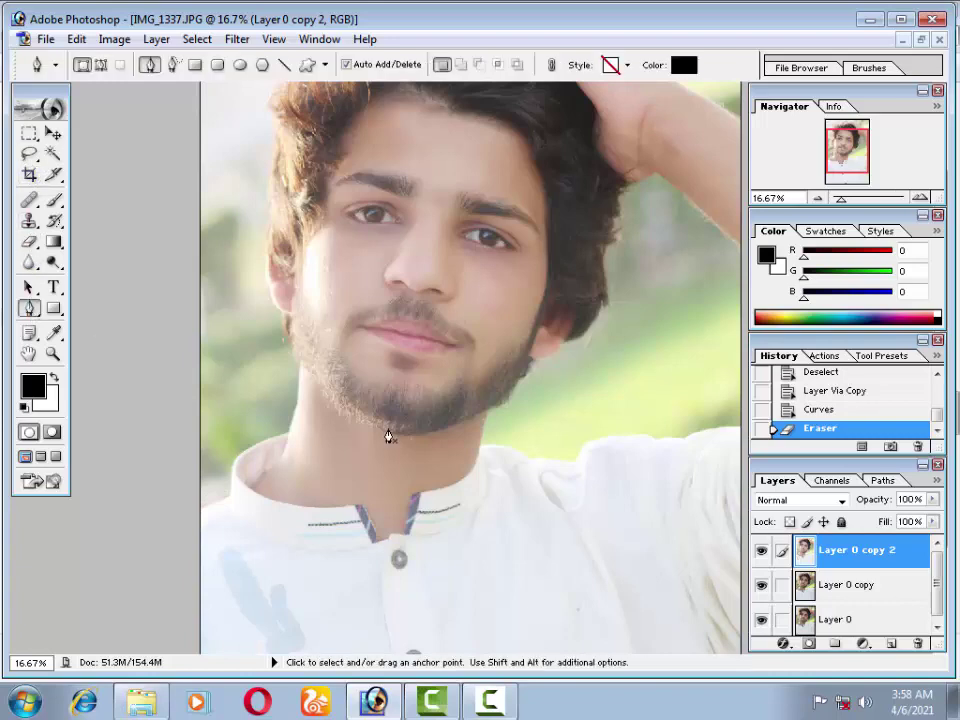
key(ctrl+plus)
key(ctrl+plus)
drag(116, 574, 645, 266)
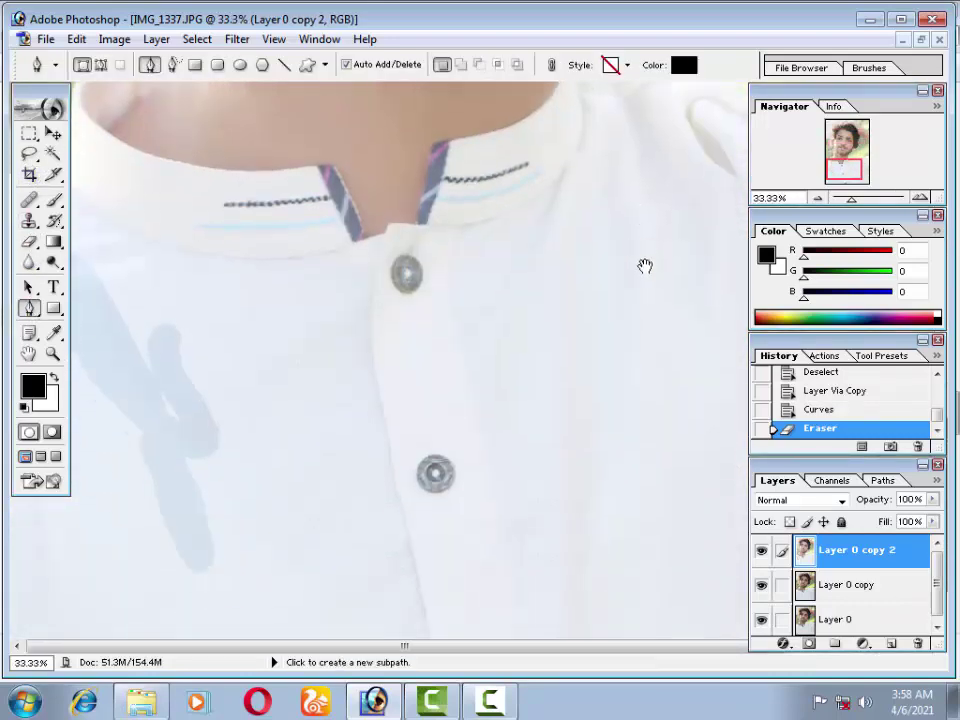
key(ctrl+0)
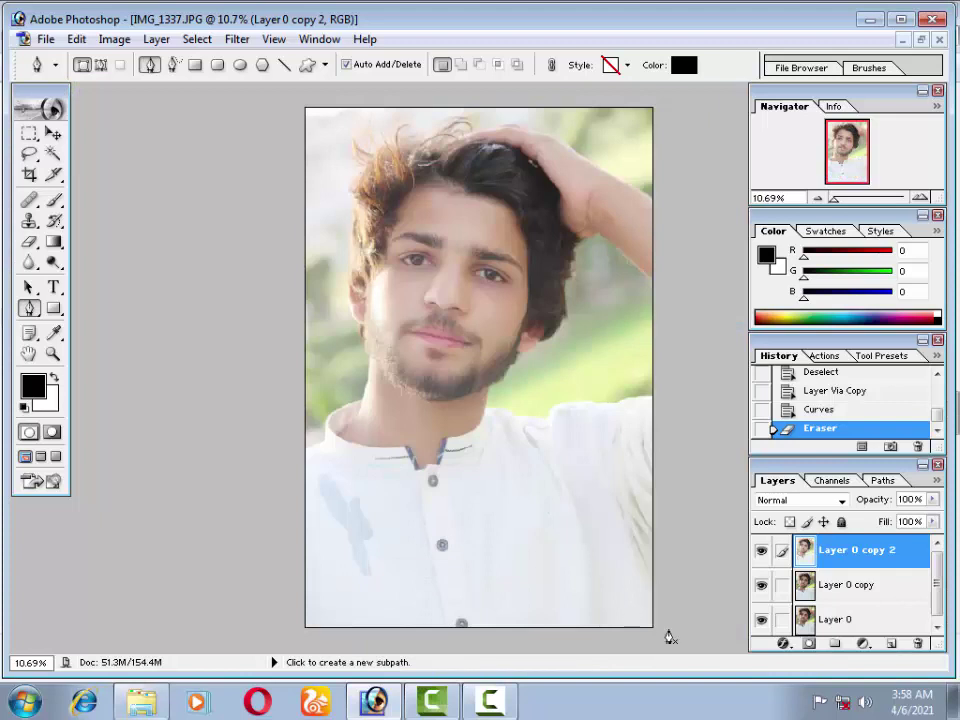
drag(668, 632, 470, 657)
drag(336, 644, 291, 622)
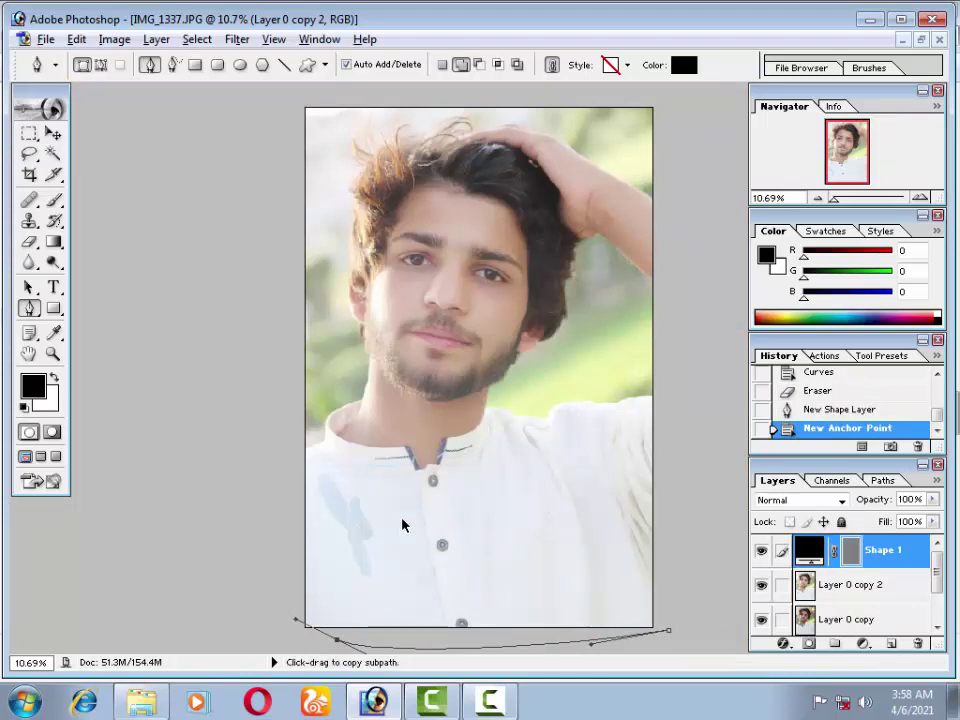
key(ctrl+alt+z)
key(ctrl+alt+z)
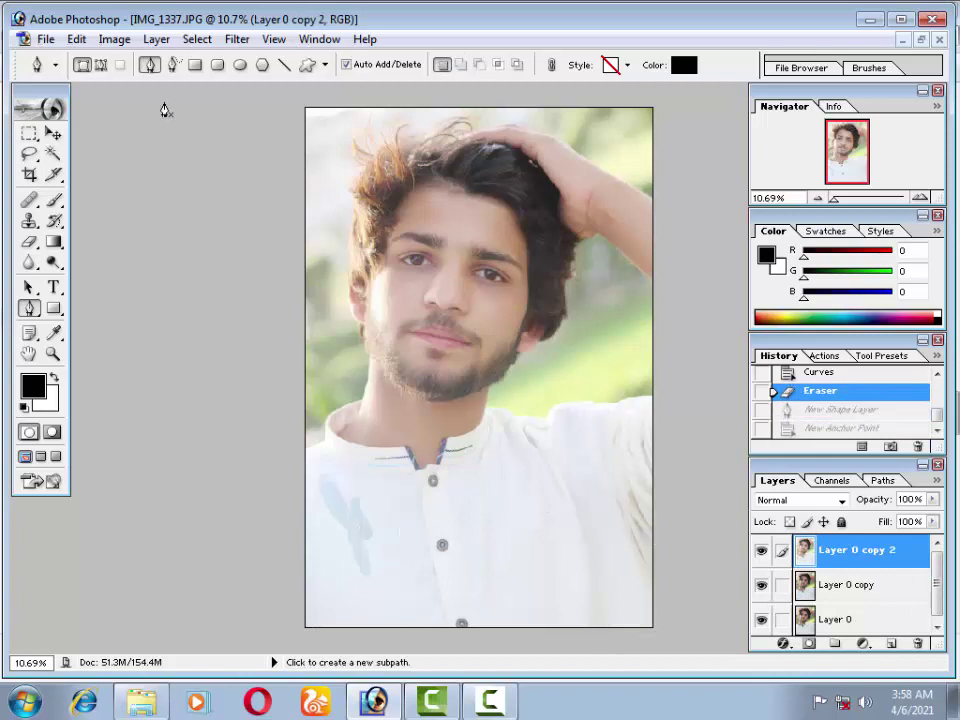
click(100, 64)
Trace the path along the shirt's lower edge, left shoulder, collar opening and right shoulder
drag(632, 644, 542, 654)
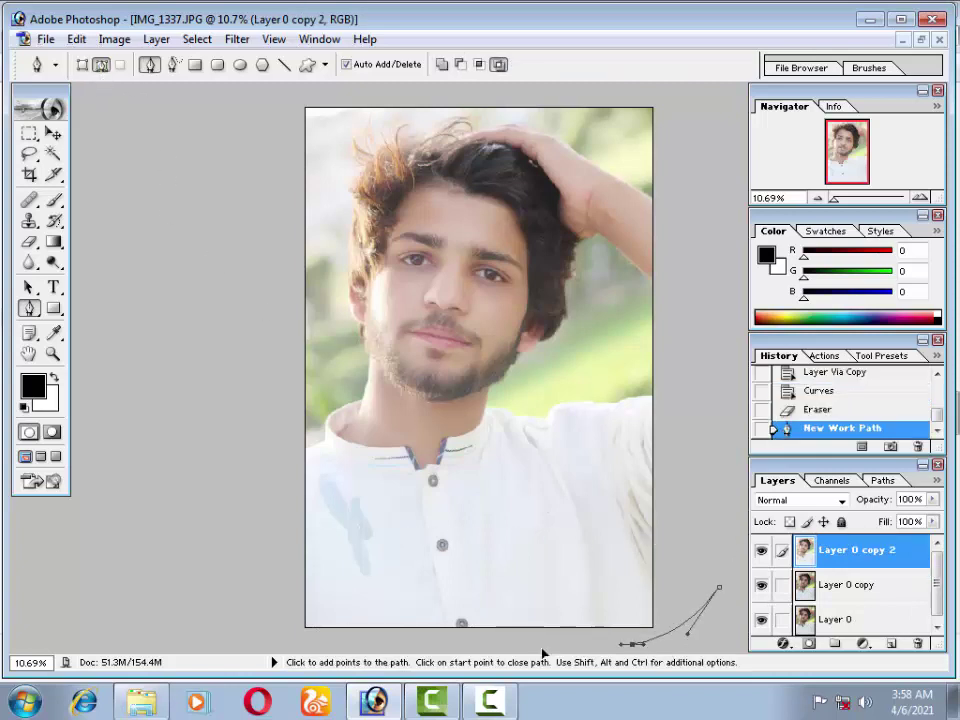
drag(261, 628, 268, 514)
click(268, 510)
click(294, 462)
click(338, 455)
click(373, 458)
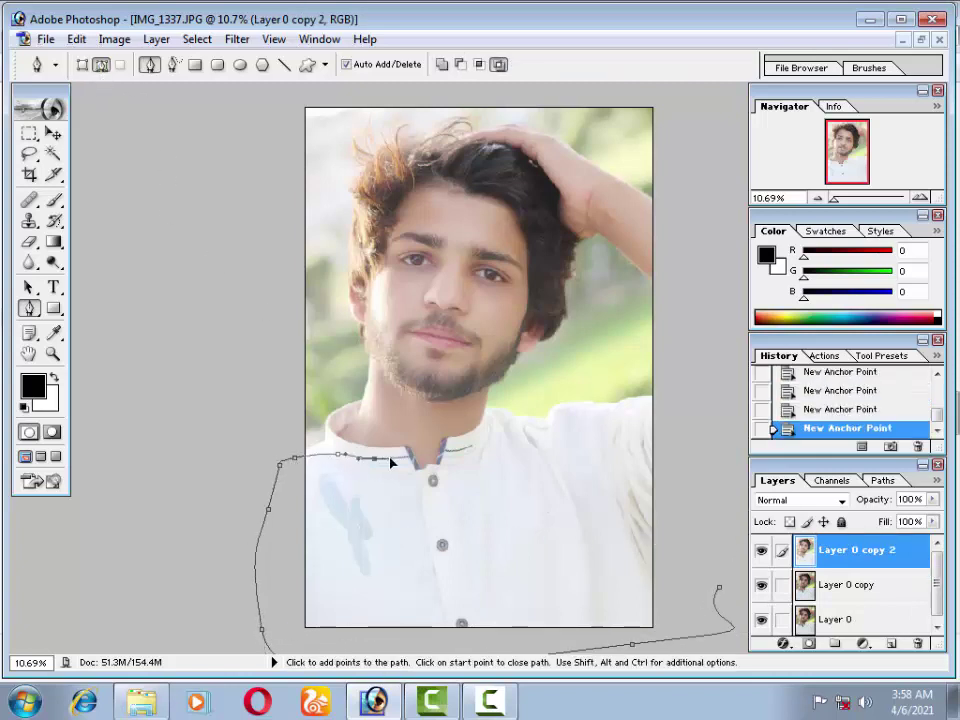
click(408, 461)
drag(430, 484, 483, 470)
scroll(486, 413, up, 2)
scroll(488, 425, up, 1)
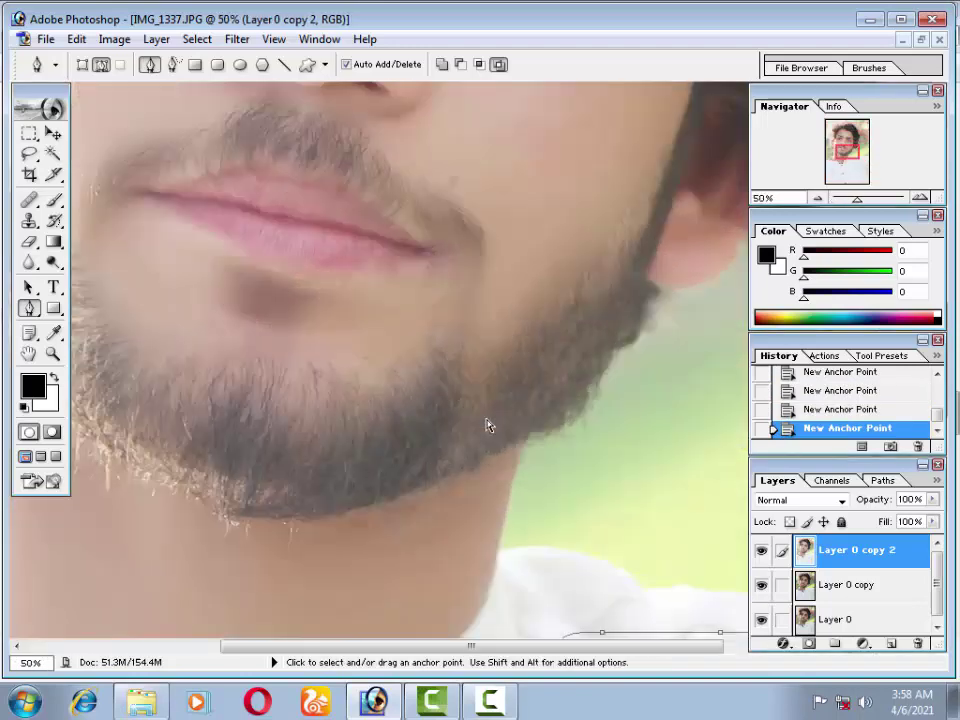
drag(504, 631, 156, 399)
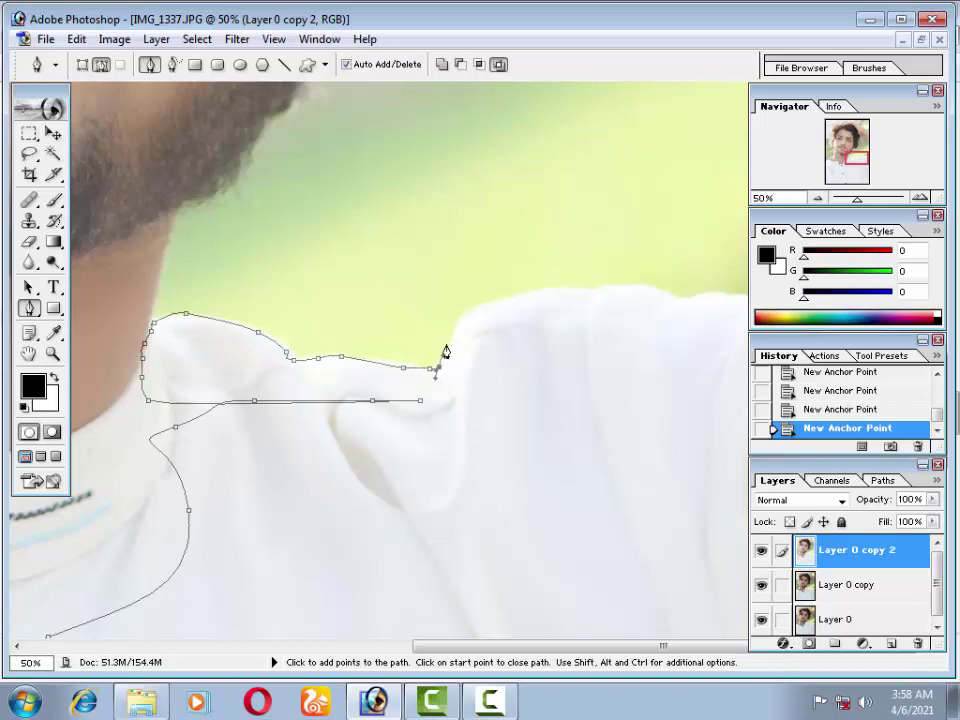
click(548, 294)
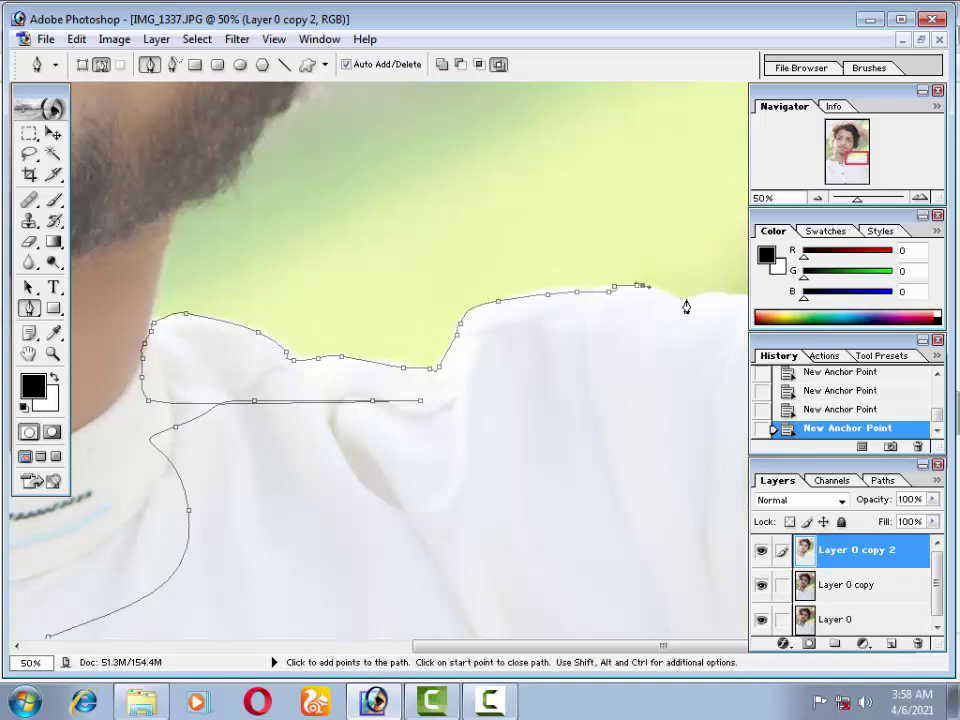
Extend the path down the right shoulder, close it and choose Make Selection
drag(380, 330, 290, 428)
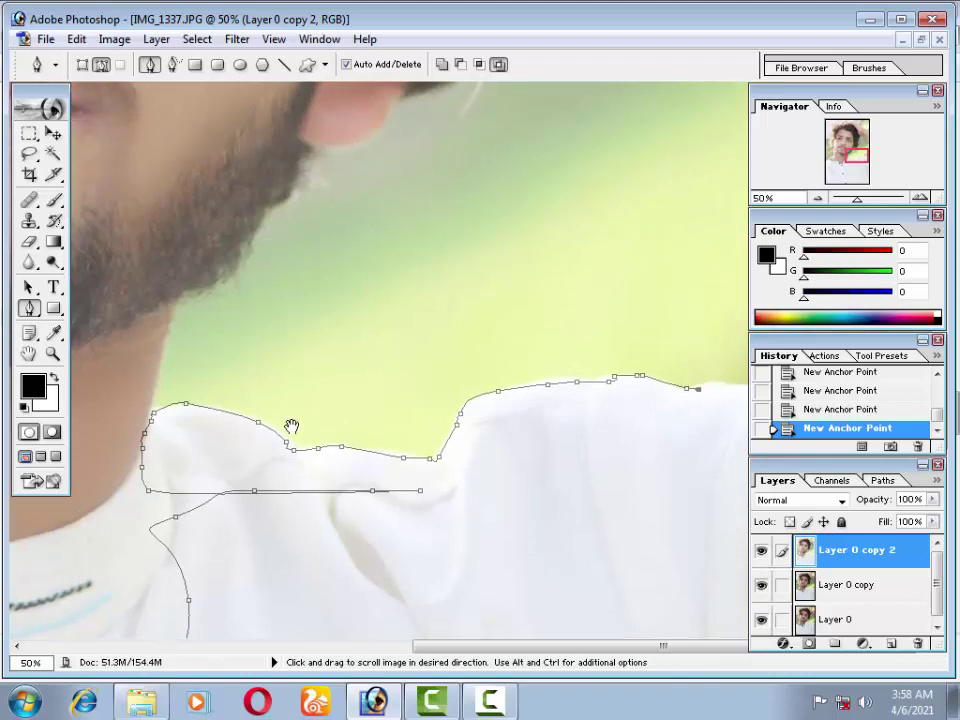
key(ctrl+minus)
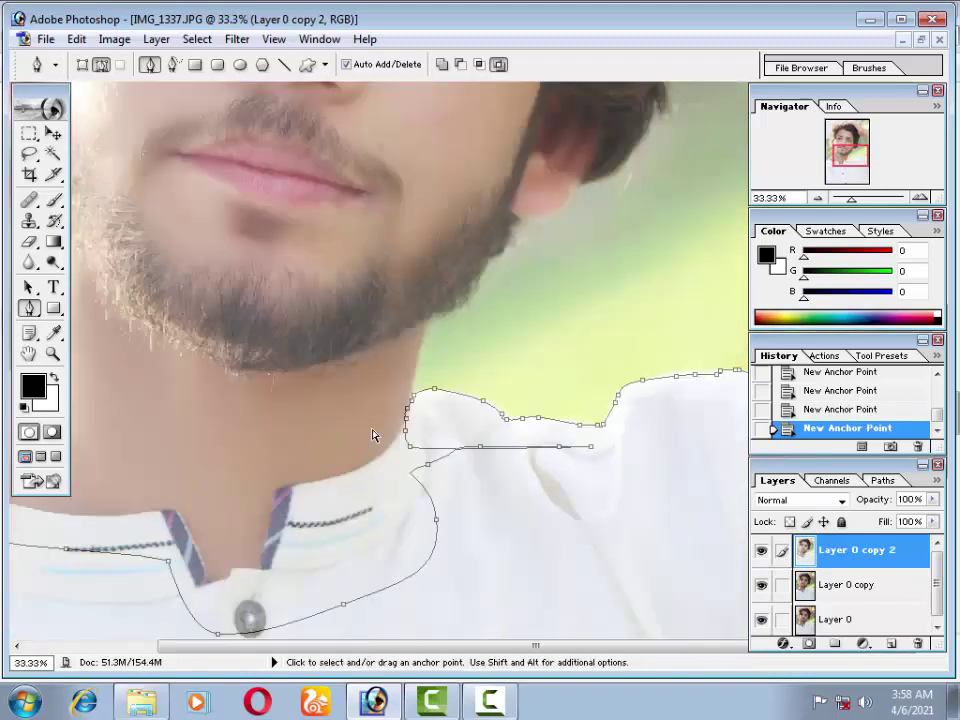
key(ctrl+minus)
key(ctrl+minus)
key(ctrl+minus)
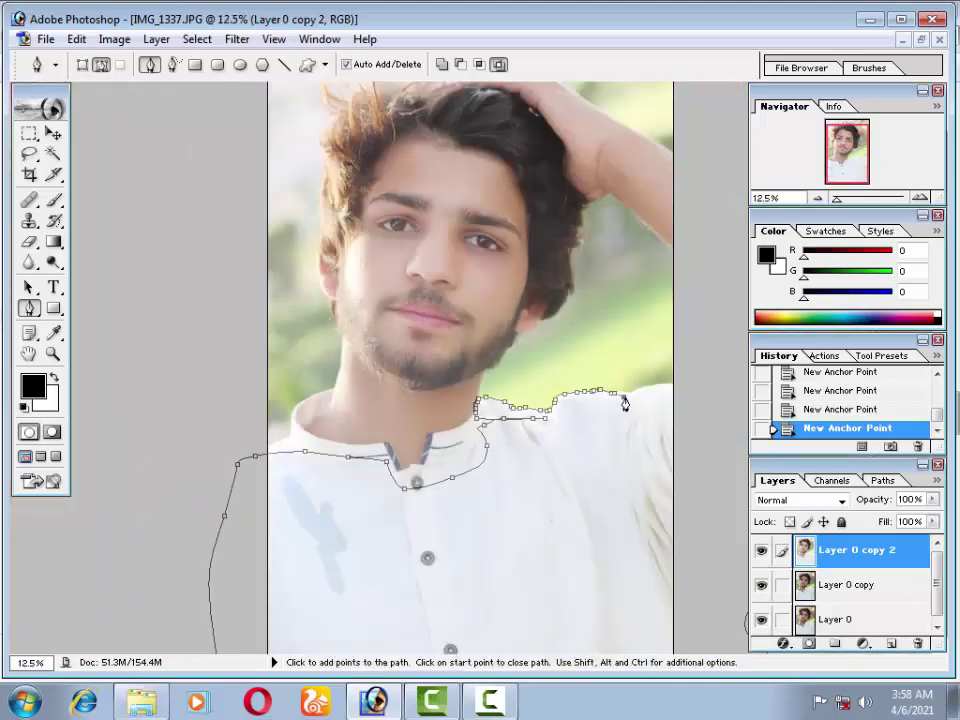
click(656, 387)
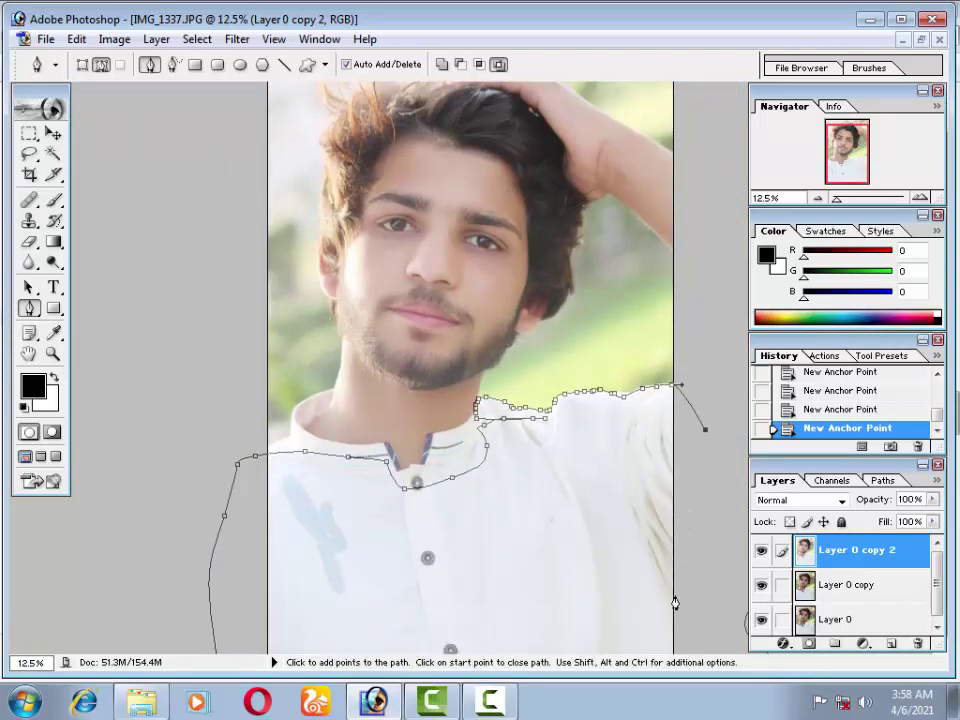
click(707, 602)
key(ctrl+minus)
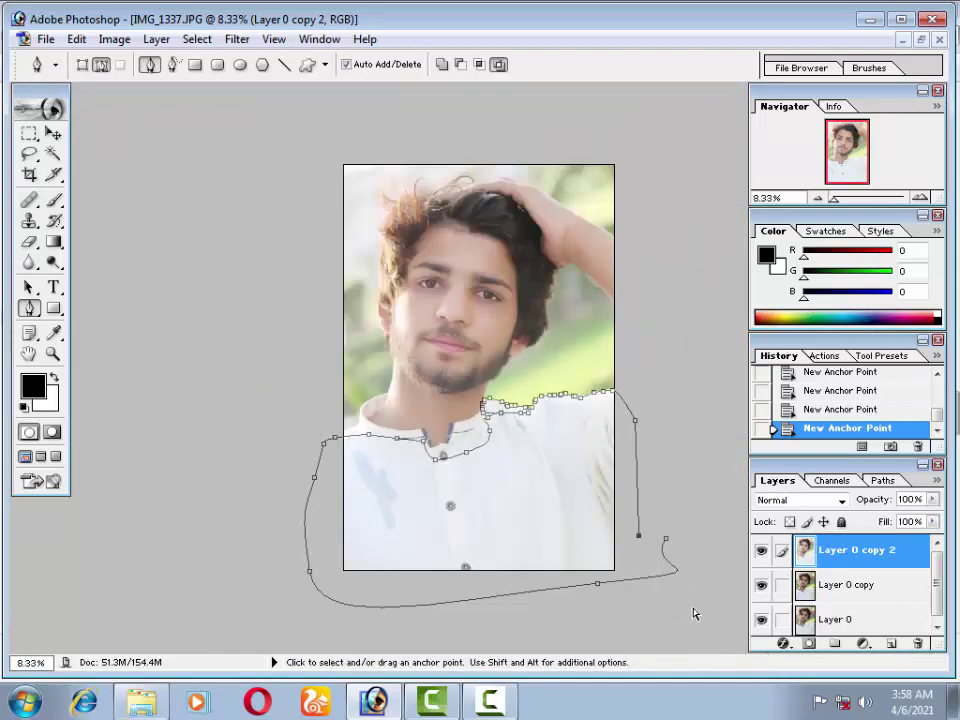
click(665, 542)
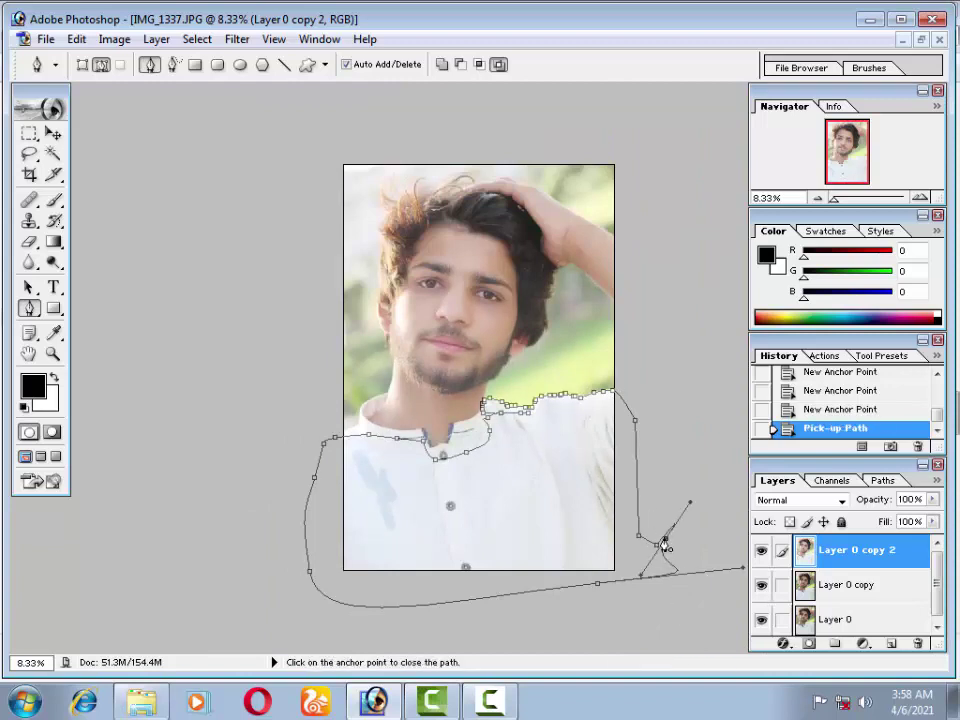
click(665, 542)
right_click(563, 505)
click(581, 395)
Confirm the selection, delete the shirt area from Layer 0 copy 2 and deselect
key(Return)
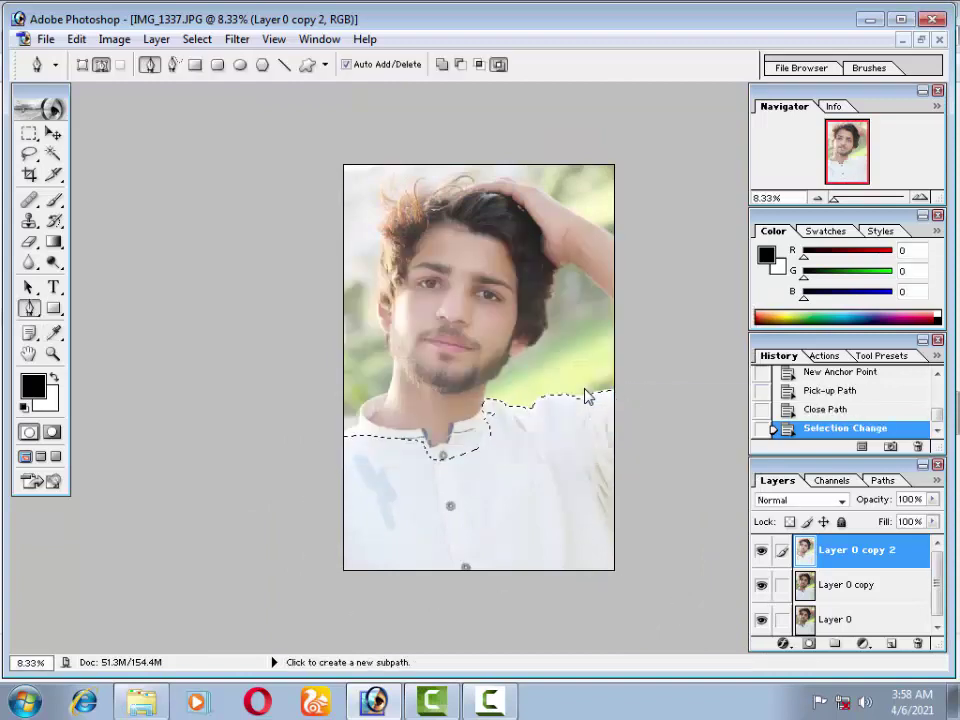
key(Delete)
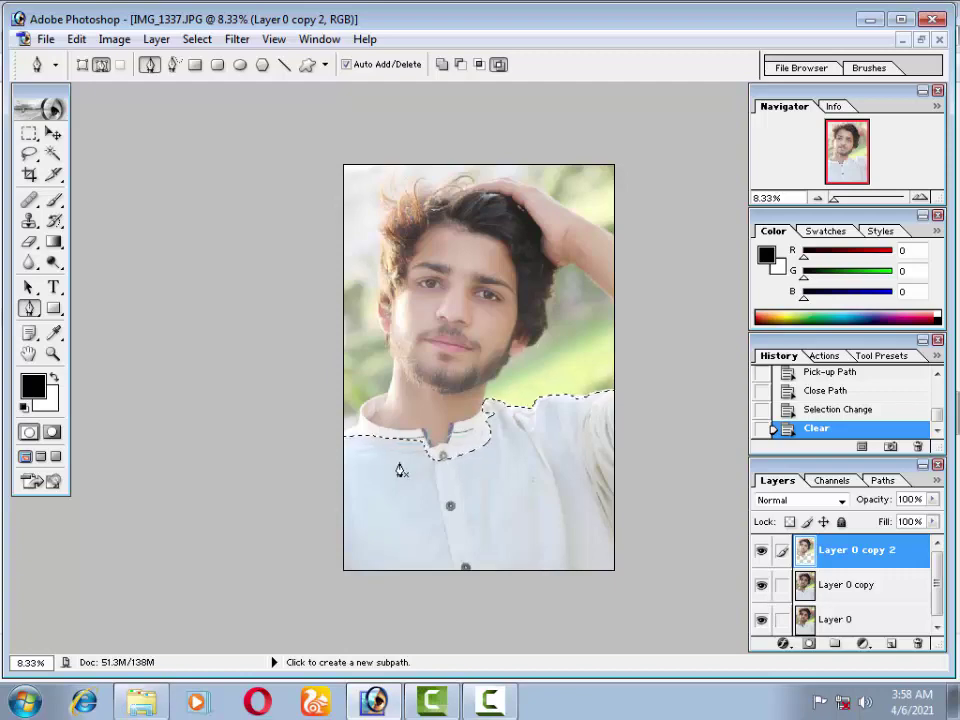
key(ctrl+d)
key(ctrl+0)
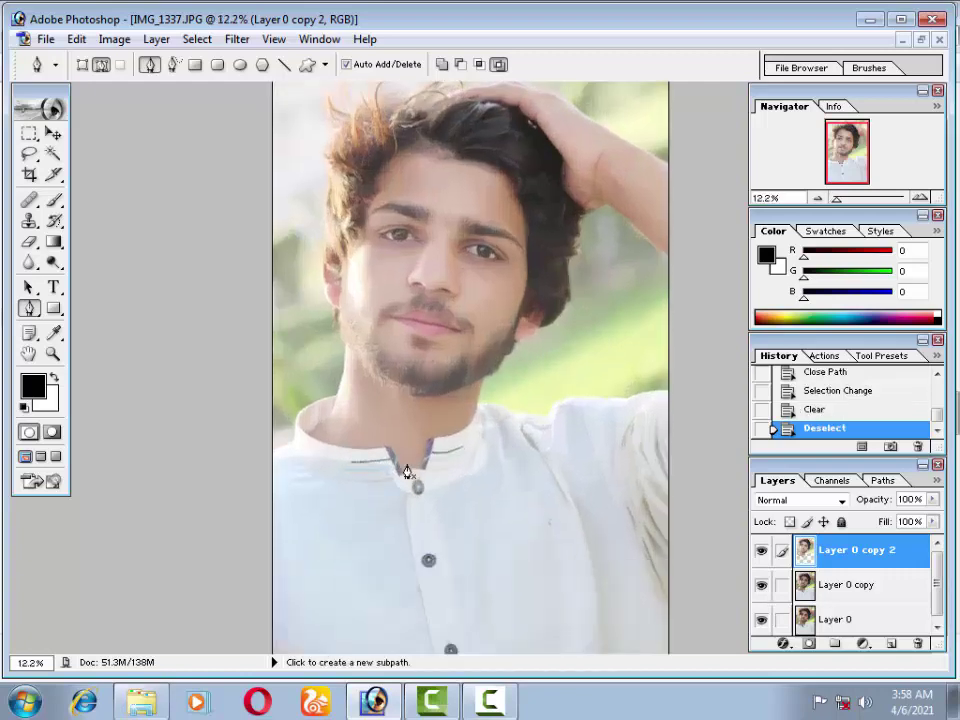
key(ctrl+plus)
key(ctrl+plus)
key(ctrl+plus)
key(ctrl+plus)
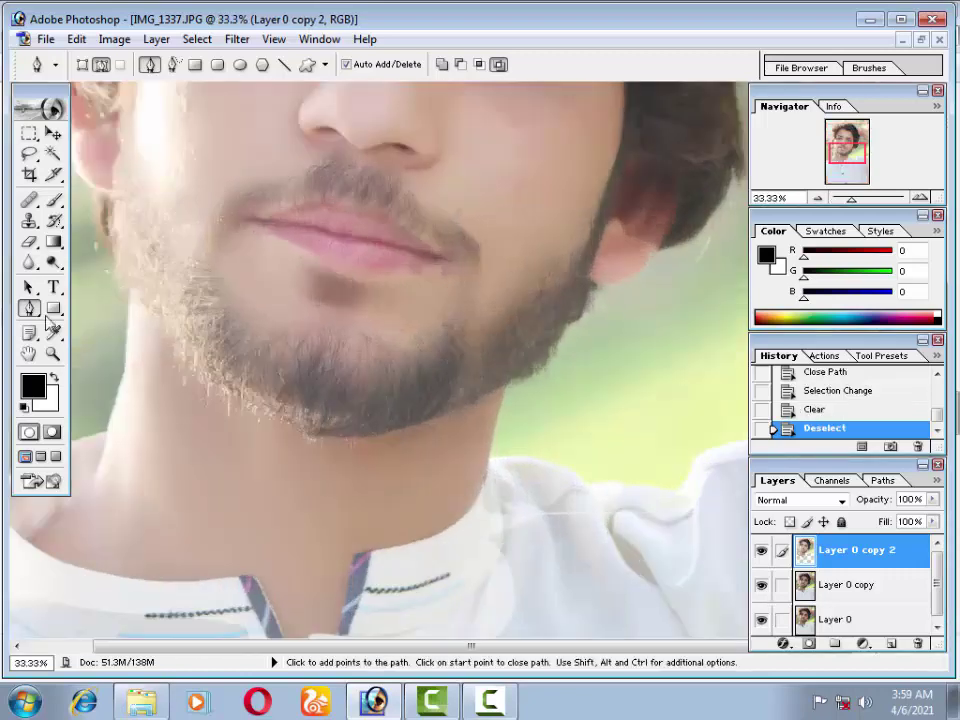
Erase the leftover edge near the collar, then choose the Pen tool
click(29, 241)
drag(381, 543, 396, 368)
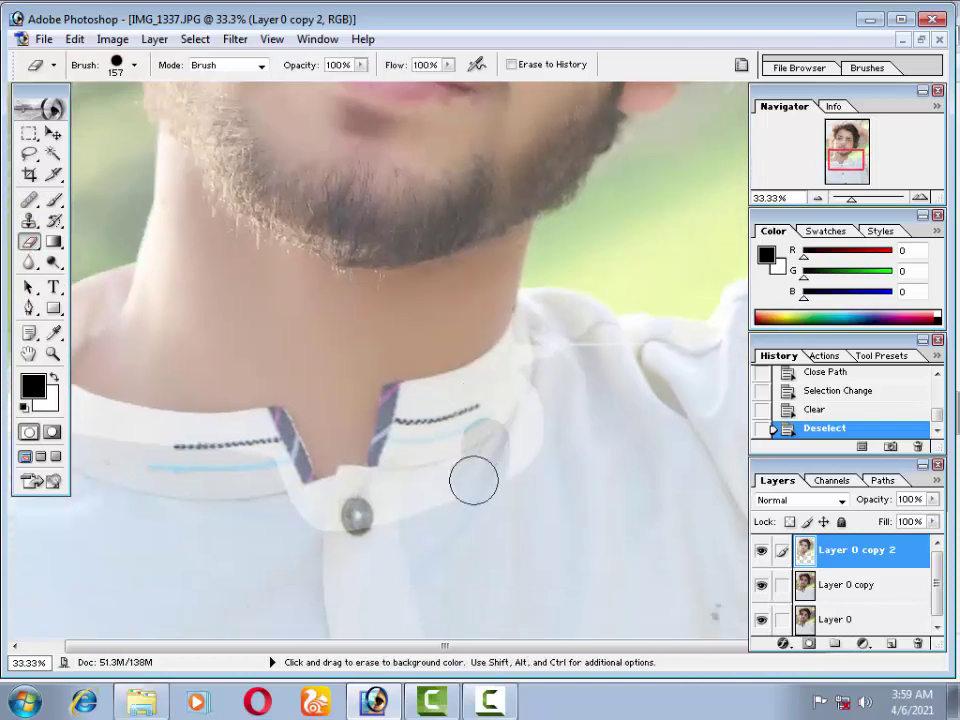
mouse_move(551, 382)
mouse_down()
mouse_move(649, 364)
mouse_move(503, 360)
mouse_up()
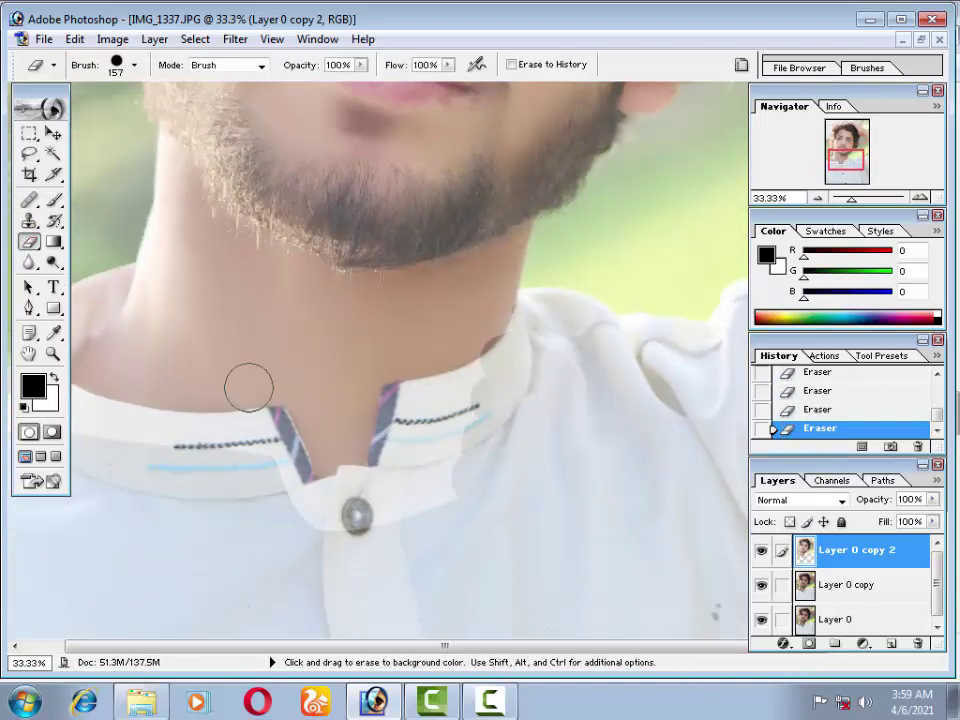
key(v)
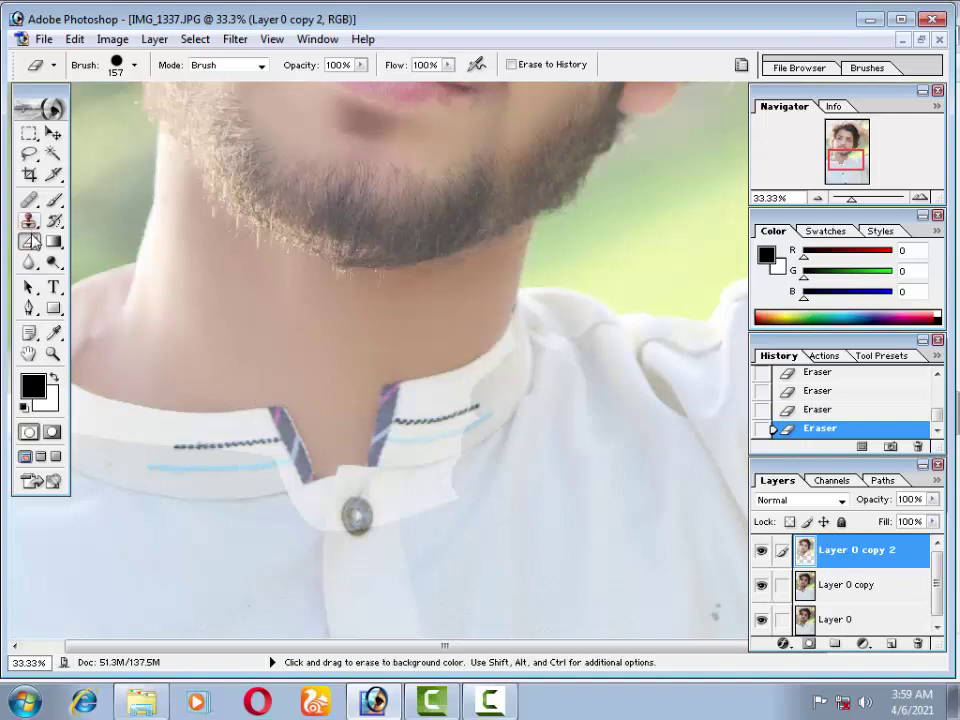
click(29, 309)
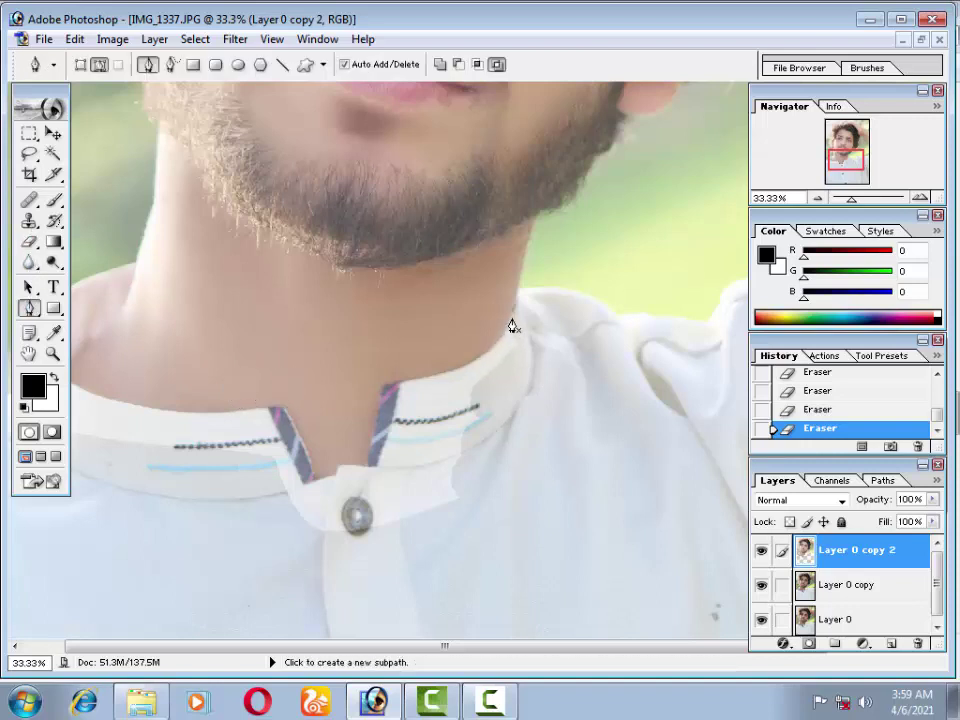
Zoom in and start a pen path along the right collar edge into the V opening, undoing misplaced points
key(ctrl+plus)
key(ctrl+plus)
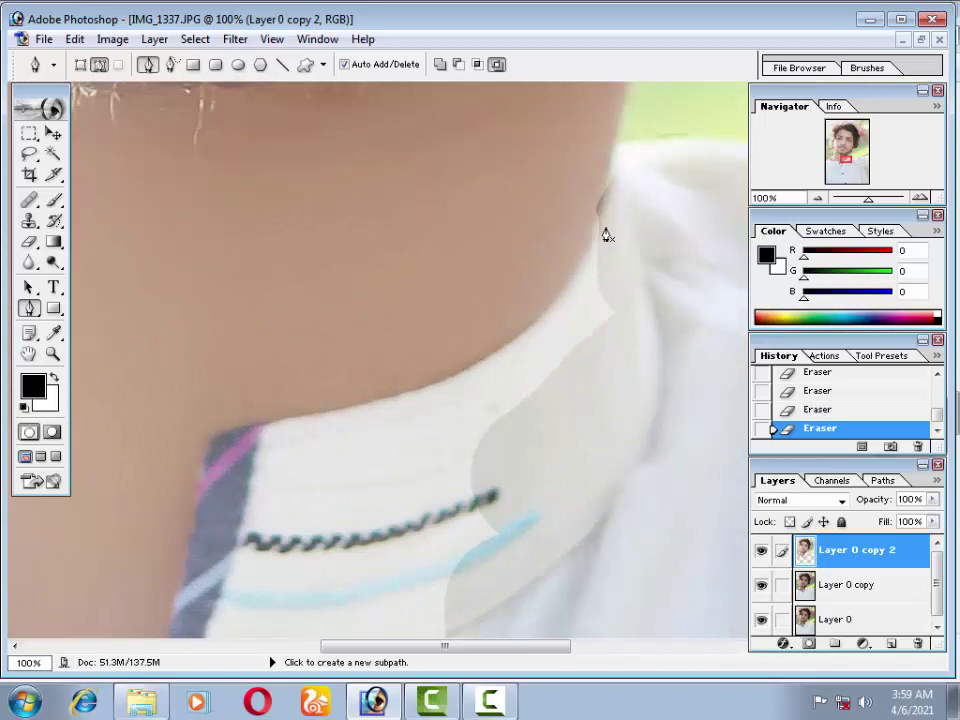
click(600, 222)
mouse_move(492, 352)
mouse_down()
mouse_move(430, 386)
mouse_move(583, 315)
mouse_up()
drag(503, 329, 462, 327)
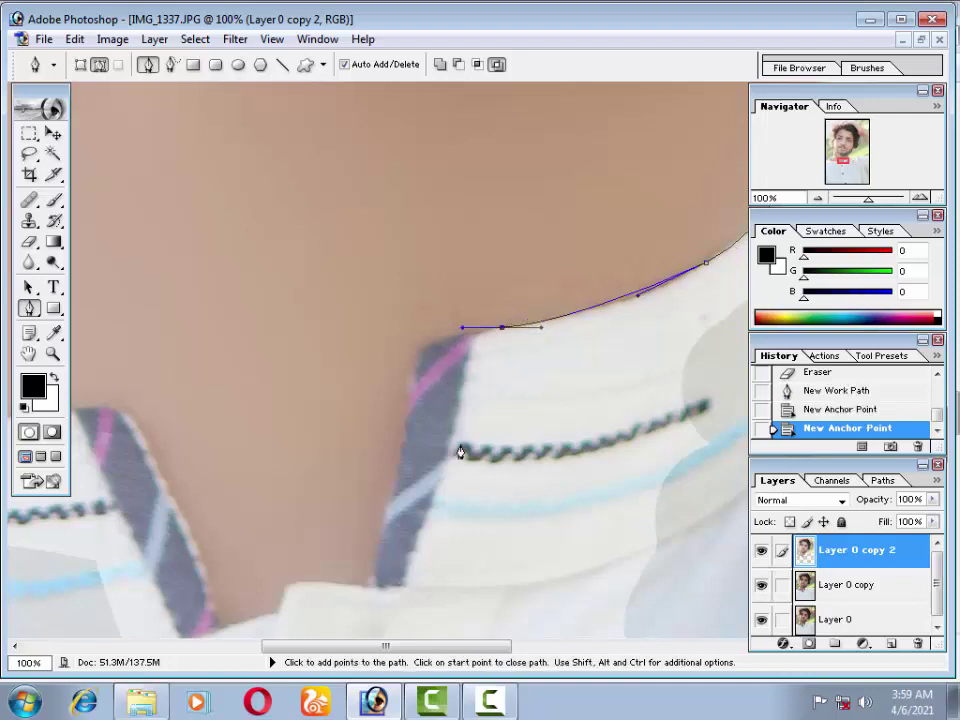
drag(418, 371, 410, 398)
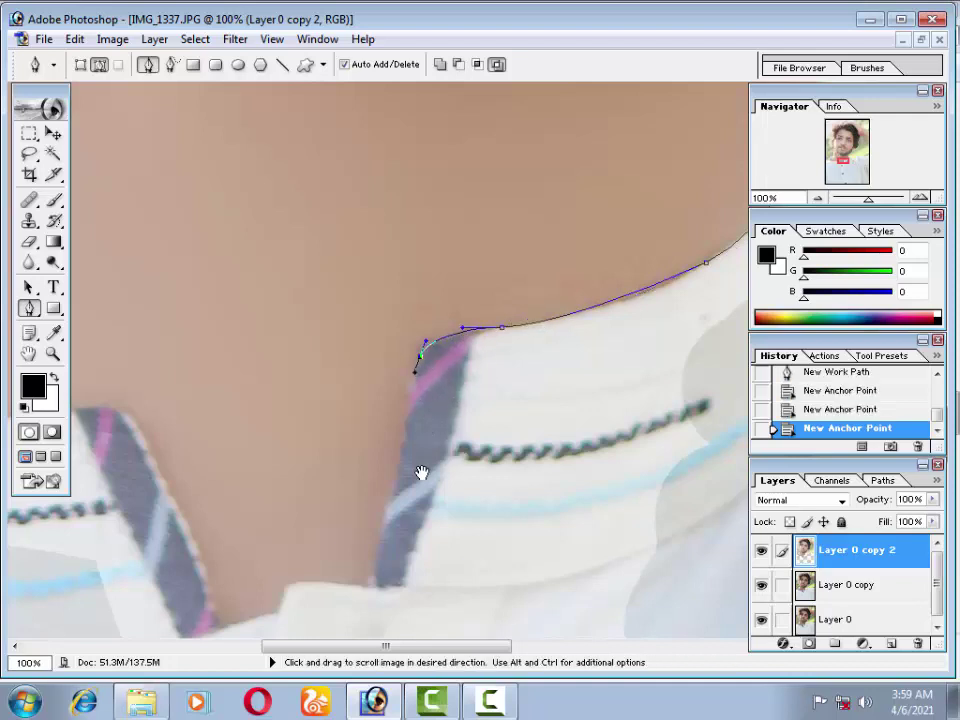
drag(422, 471, 426, 316)
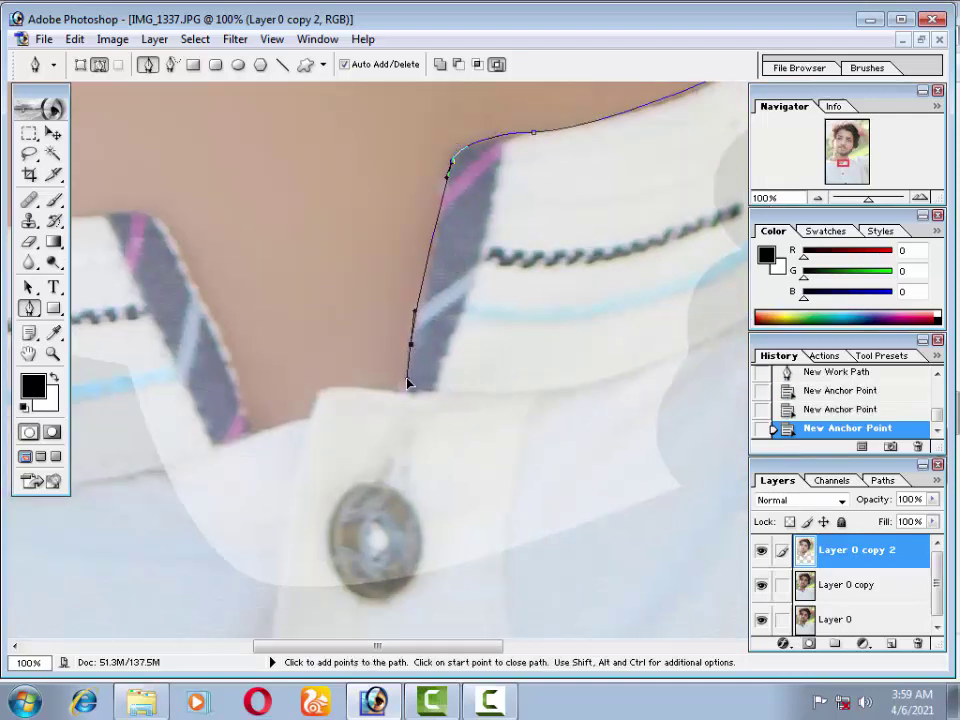
drag(408, 383, 421, 385)
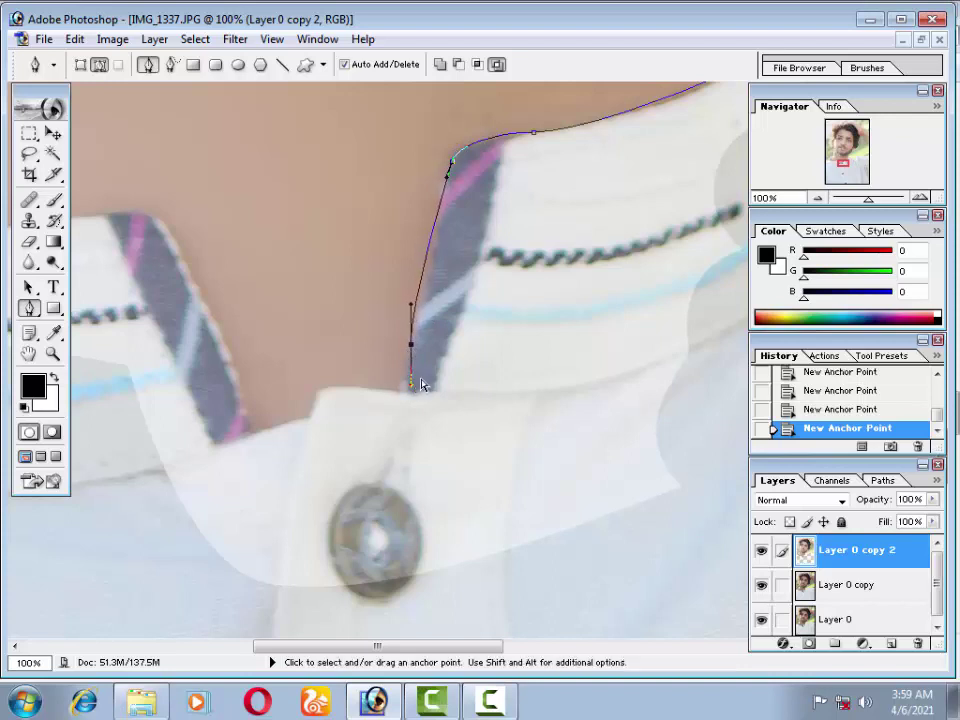
key(ctrl+alt+z)
key(ctrl+alt+z)
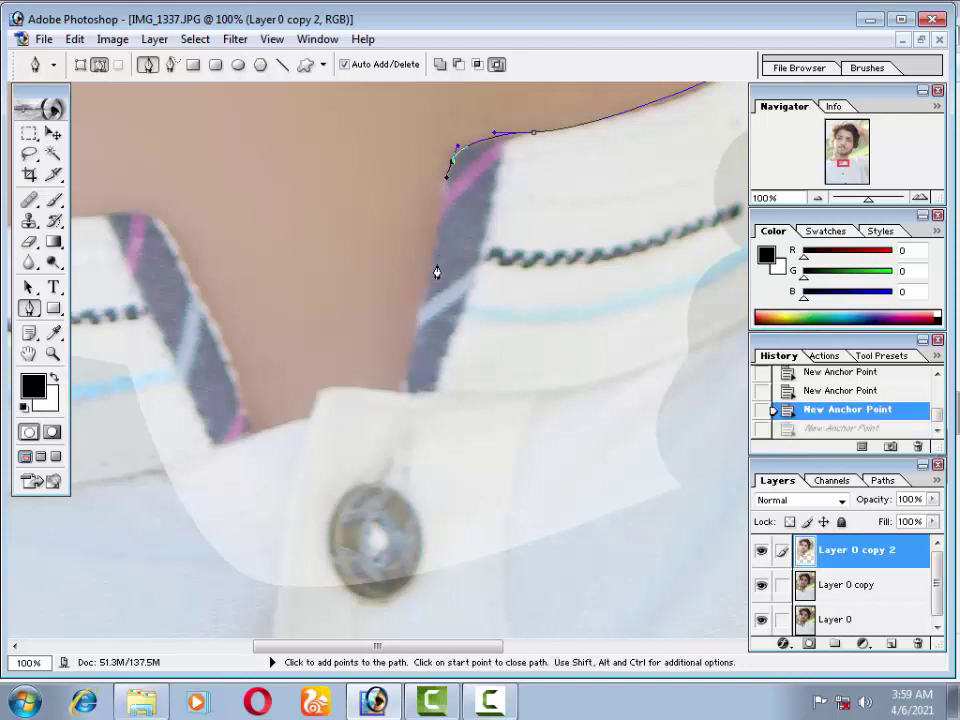
Continue the pen path across the collar base and along the left neckline to a corner point
click(408, 385)
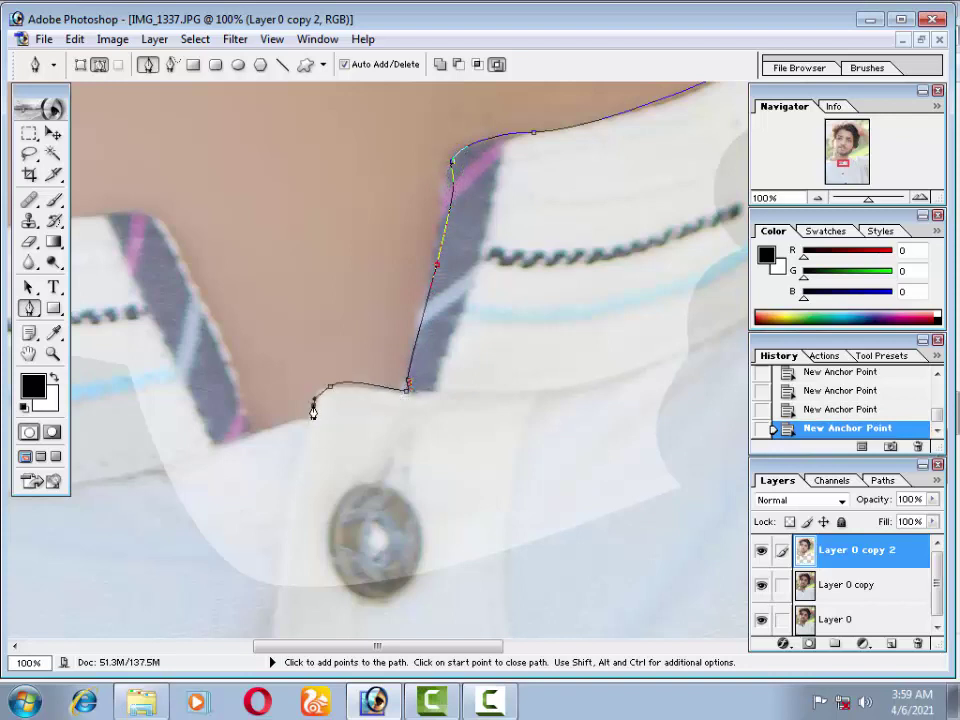
drag(245, 432, 433, 439)
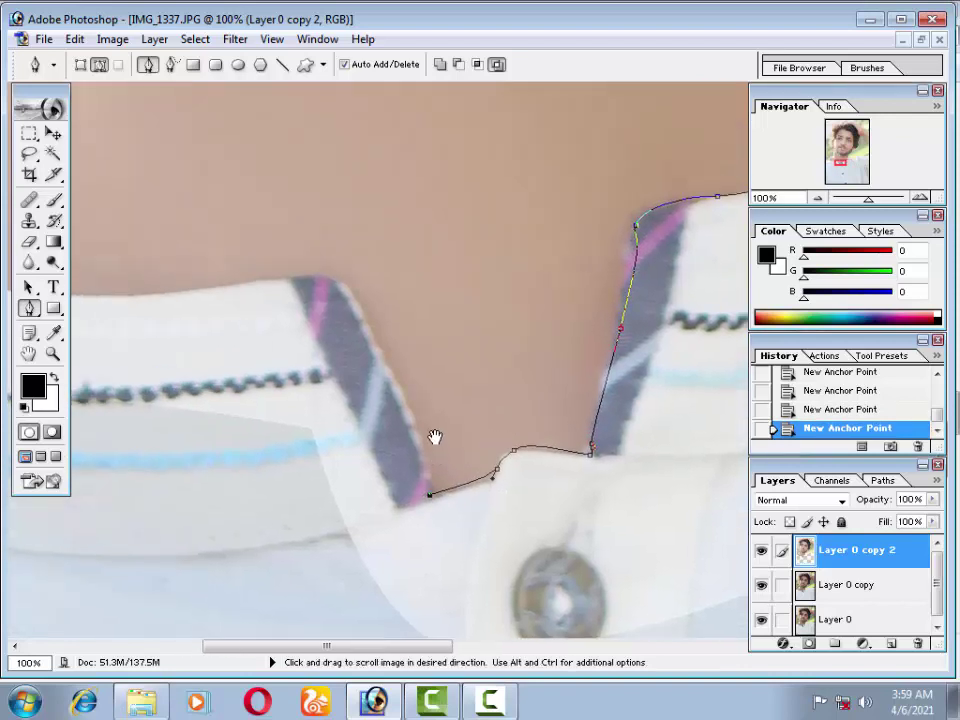
mouse_move(372, 332)
mouse_down()
mouse_move(347, 299)
mouse_move(554, 301)
mouse_up()
mouse_move(419, 307)
mouse_down()
mouse_move(325, 322)
mouse_move(590, 405)
mouse_up()
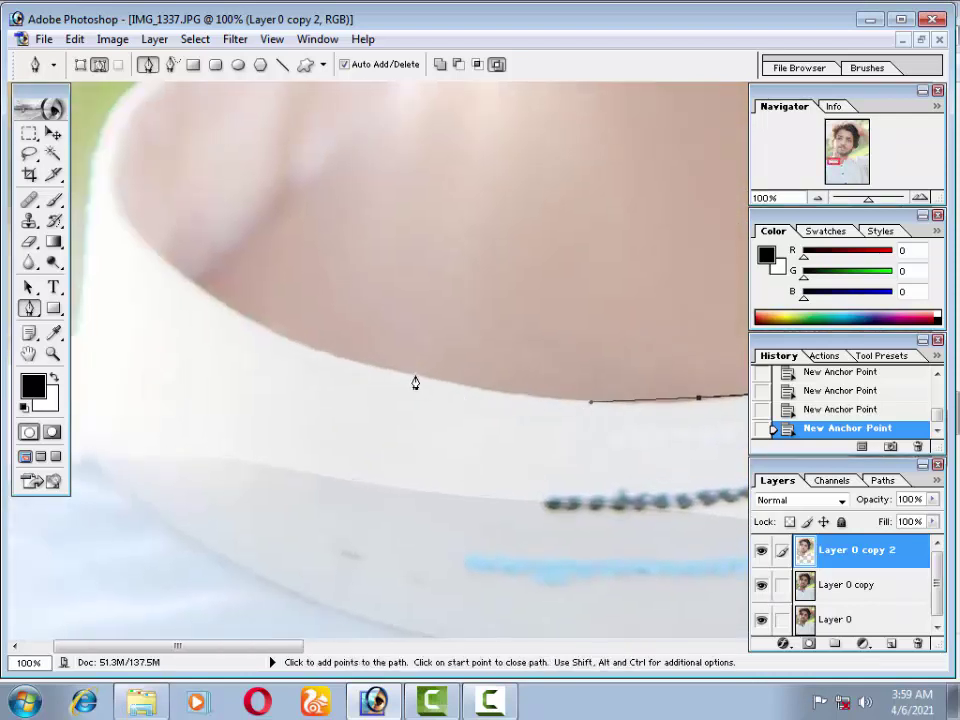
drag(414, 374, 382, 367)
drag(483, 376, 523, 506)
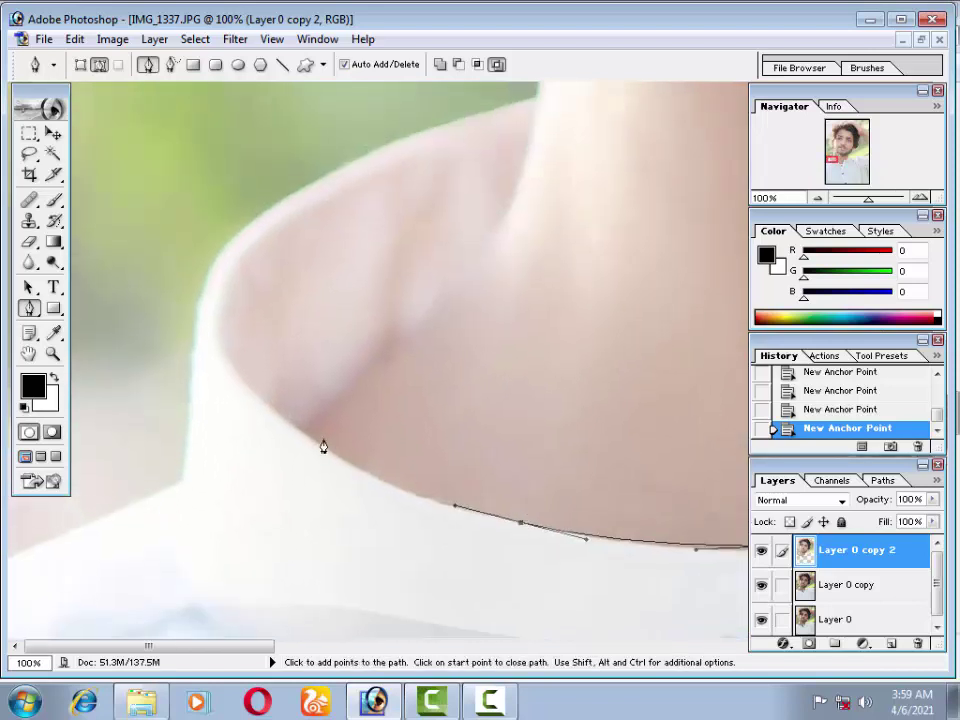
mouse_move(305, 430)
mouse_down()
mouse_move(240, 386)
mouse_move(212, 479)
mouse_up()
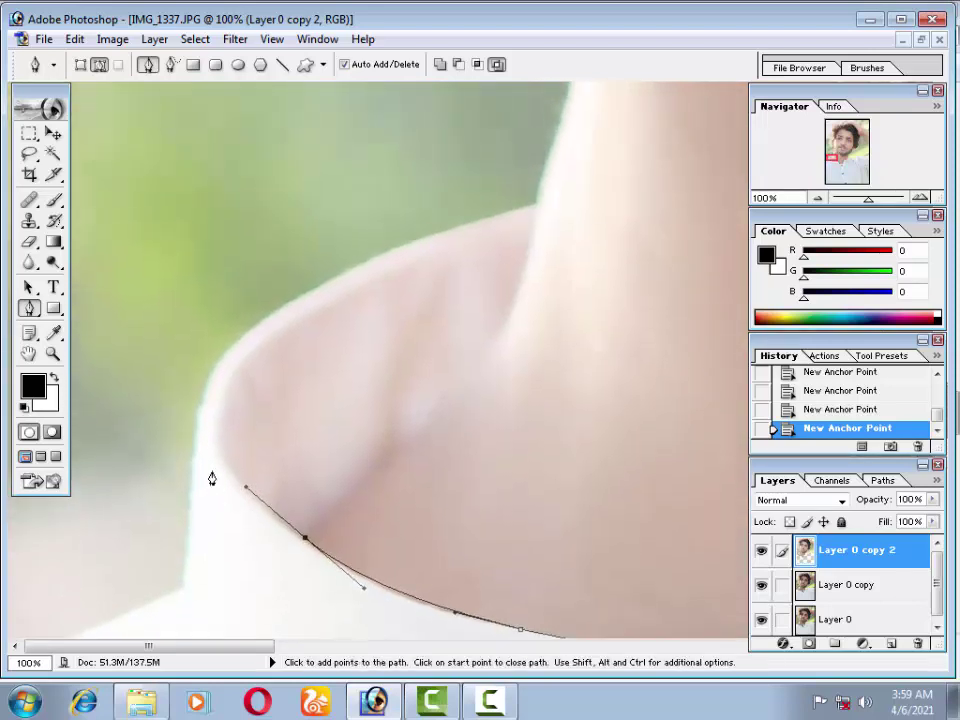
alt+click(306, 538)
Extend the pen path up across the neck and down the left shoulder edge, then zoom out
click(481, 346)
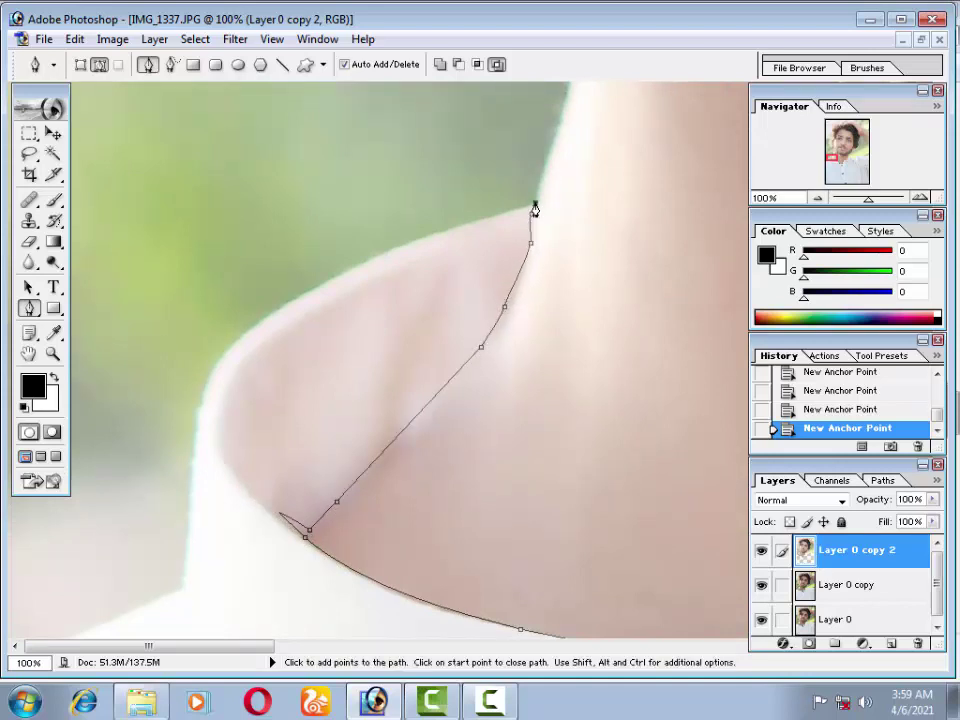
drag(296, 301, 225, 356)
drag(239, 421, 239, 321)
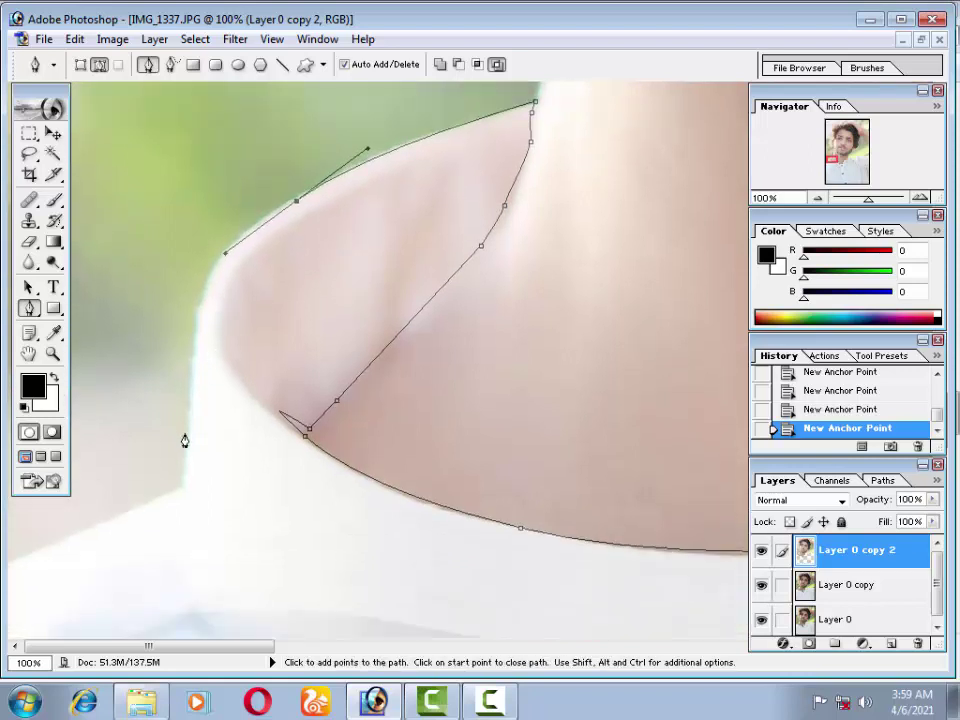
drag(188, 456, 194, 594)
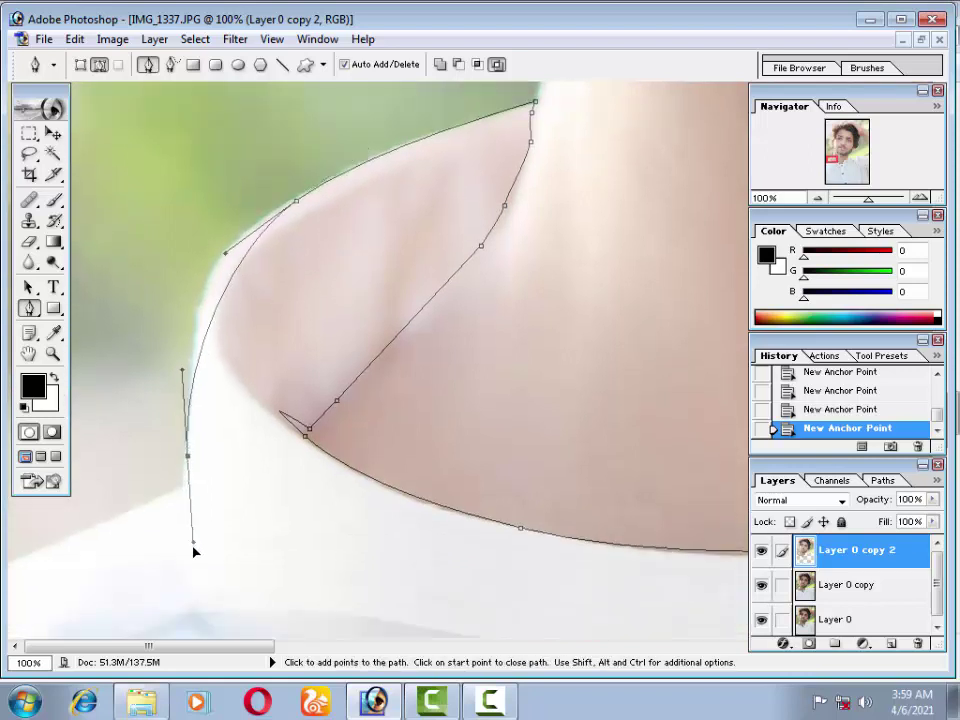
drag(194, 594, 200, 624)
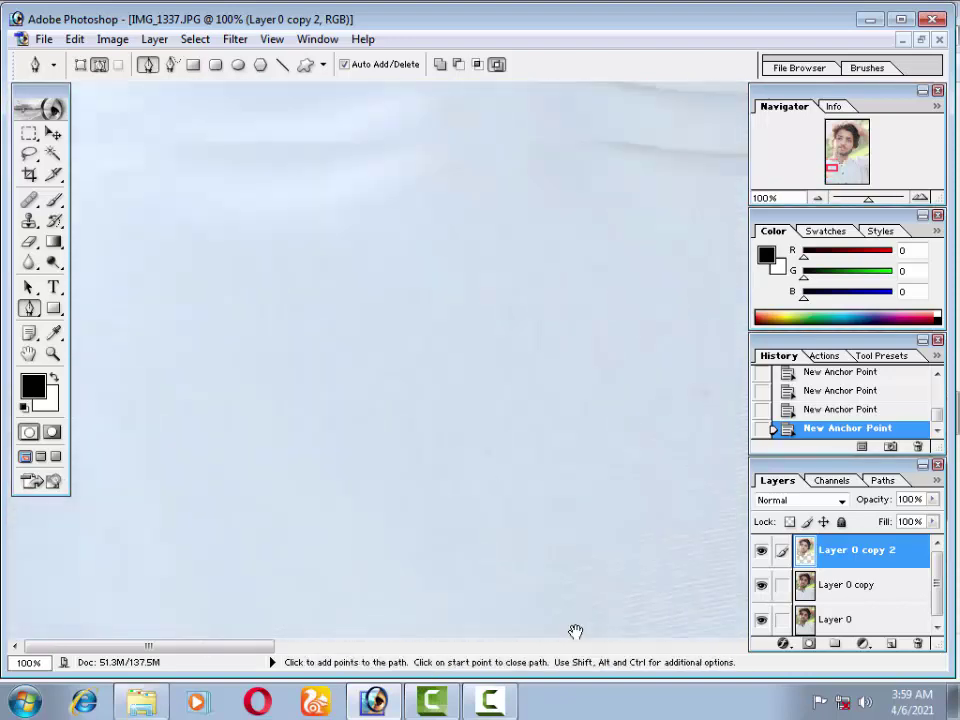
drag(574, 632, 603, 468)
scroll(603, 468, up, 3)
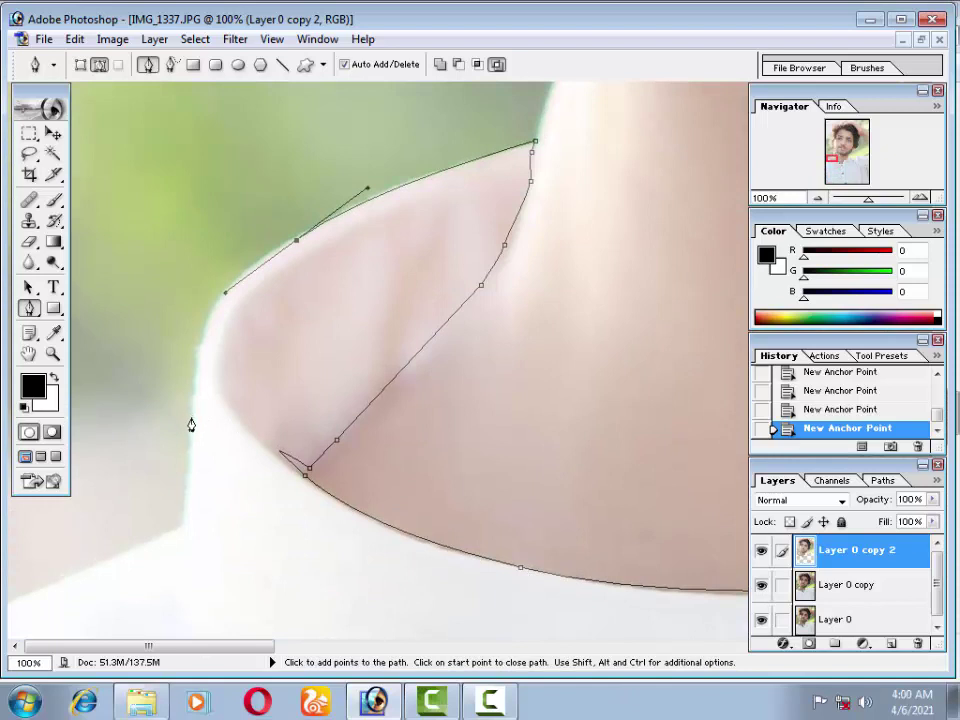
drag(192, 422, 194, 538)
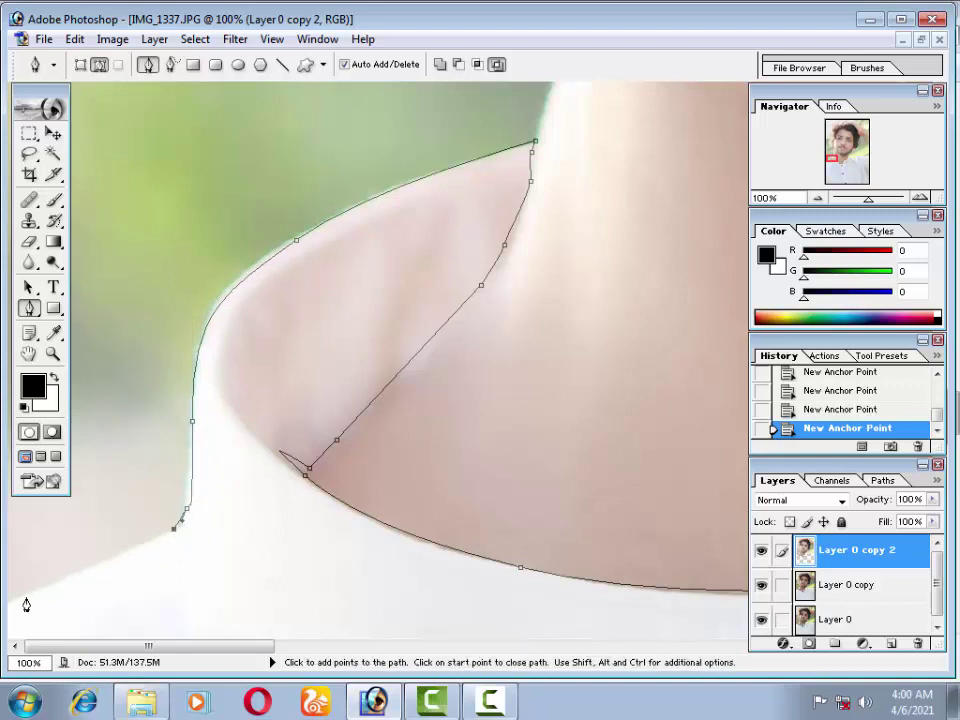
drag(21, 594, 413, 469)
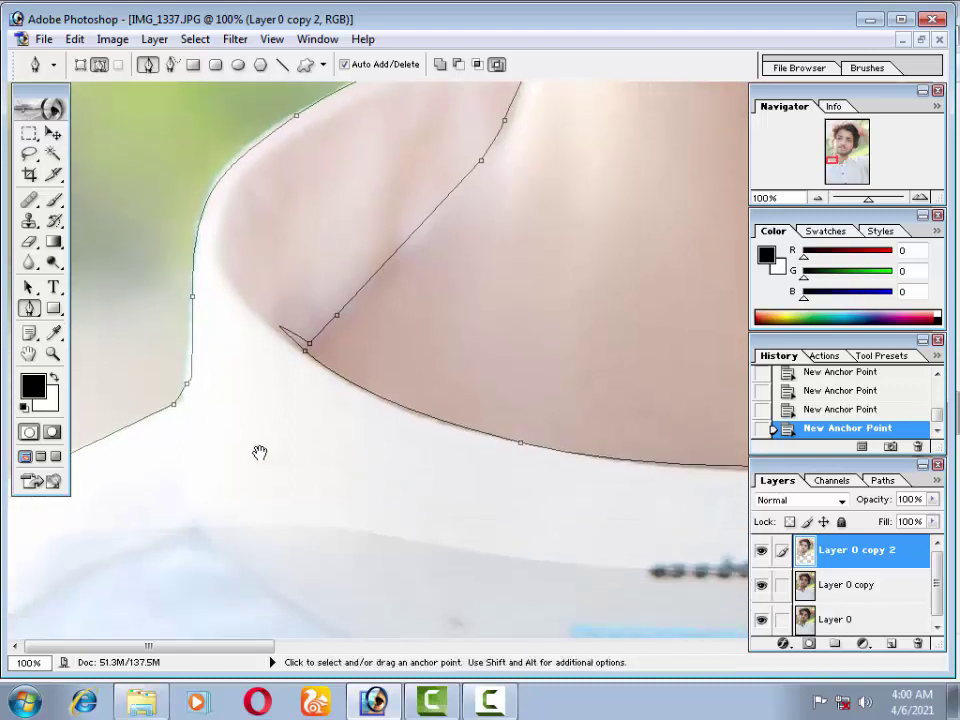
key(ctrl+minus)
key(ctrl+minus)
key(ctrl+minus)
key(ctrl+minus)
key(ctrl+minus)
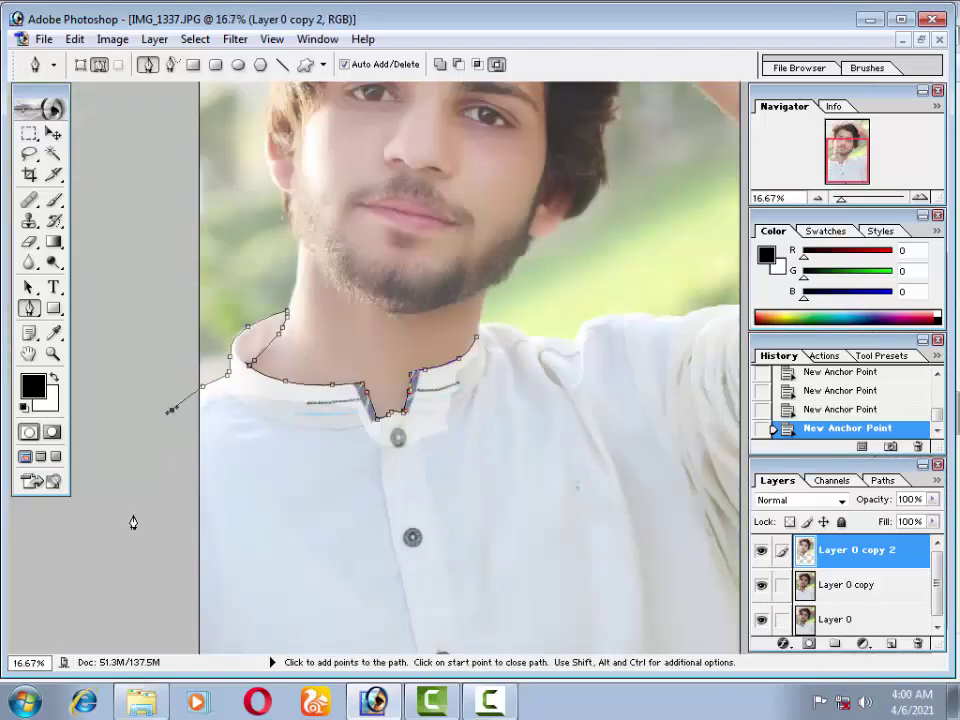
Close the shirt-front path, turn it into a selection, clear it from the top layer and deselect
click(169, 526)
click(273, 544)
drag(456, 500, 474, 477)
right_click(474, 424)
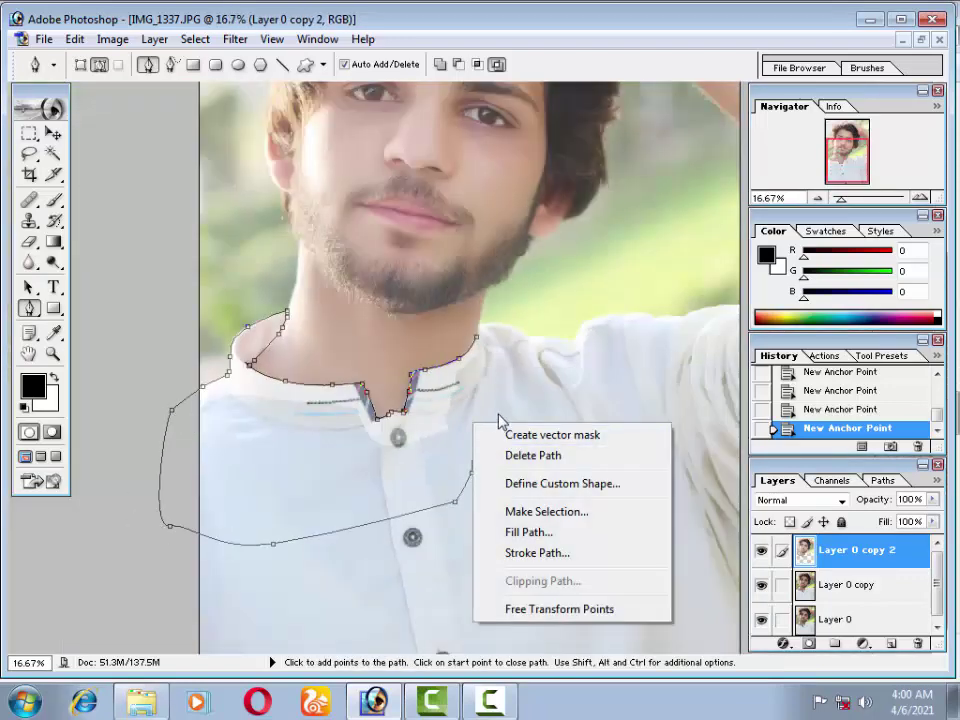
click(526, 516)
key(Return)
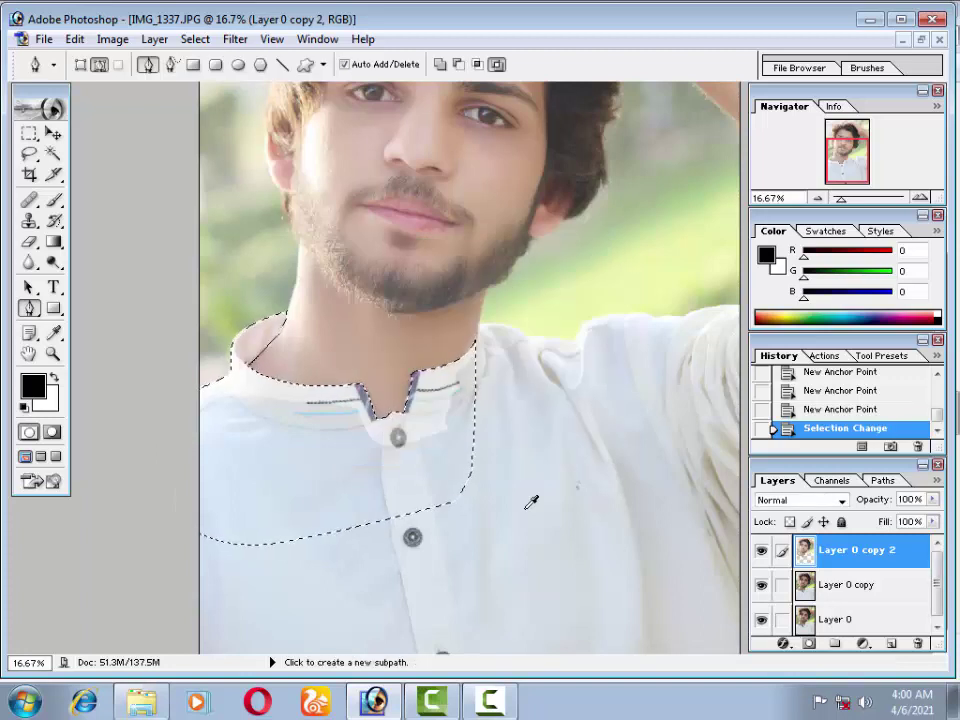
key(Delete)
key(ctrl+d)
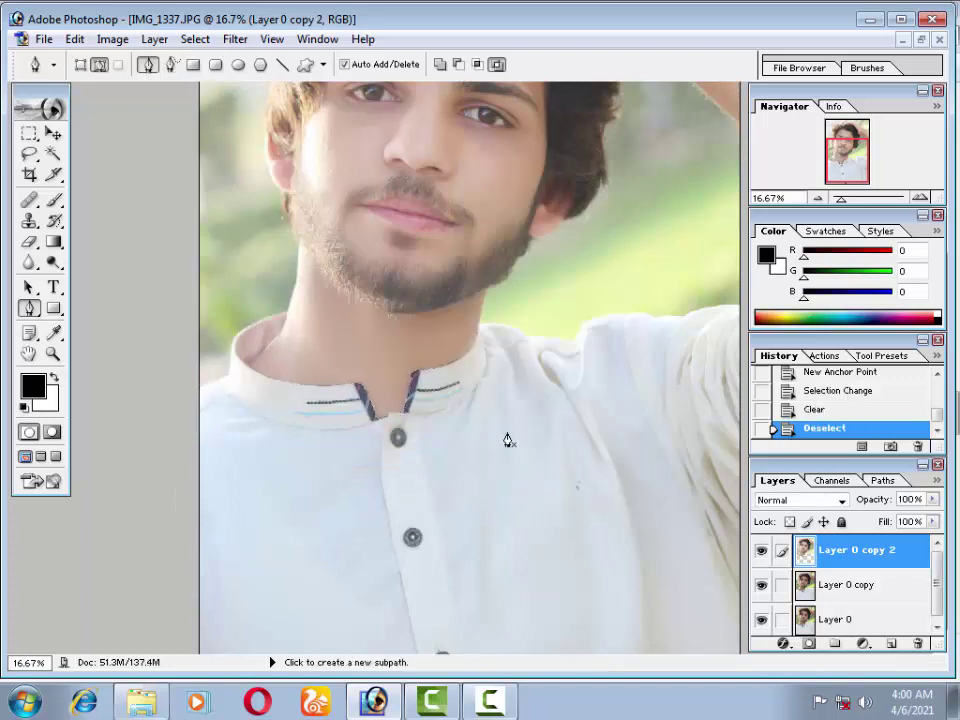
Toggle the top layer's visibility to compare the cleared collar area with the layer below
scroll(508, 443, up, 2)
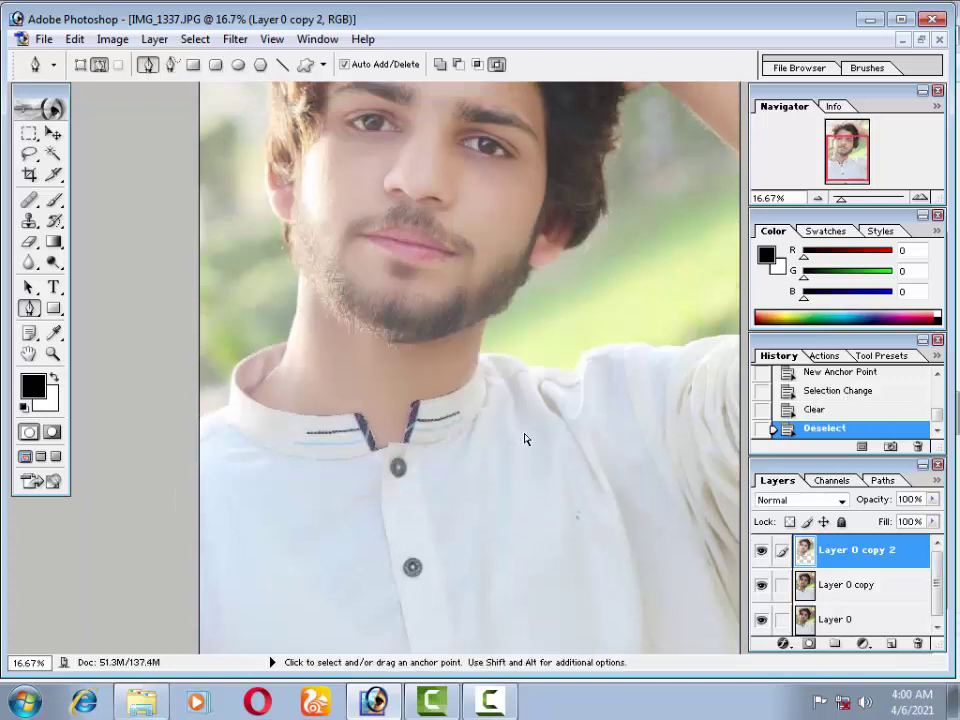
scroll(525, 439, down, 2)
scroll(551, 433, up, 1)
scroll(400, 363, up, 1)
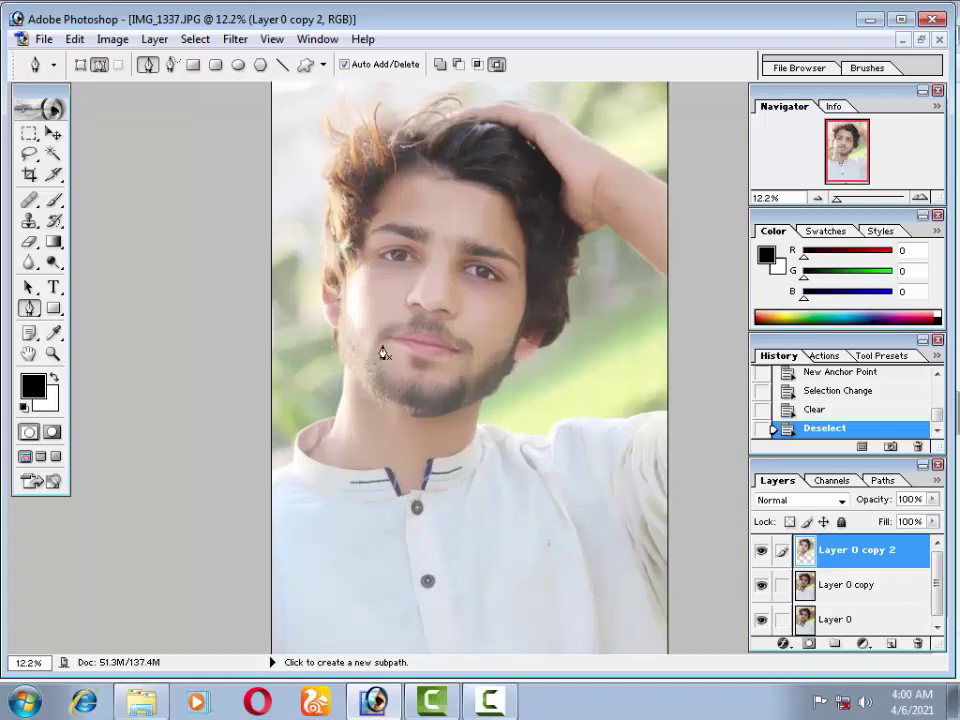
click(761, 551)
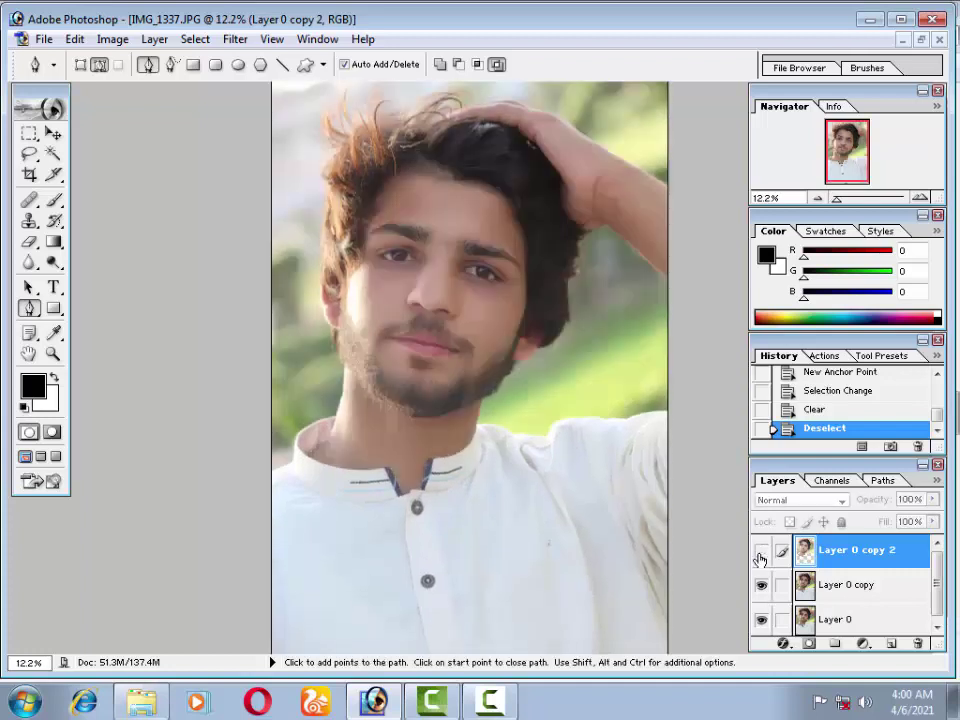
click(761, 551)
click(761, 551)
Zoom out to fit the photo and merge the top layer down into Layer 0 copy
key(ctrl+minus)
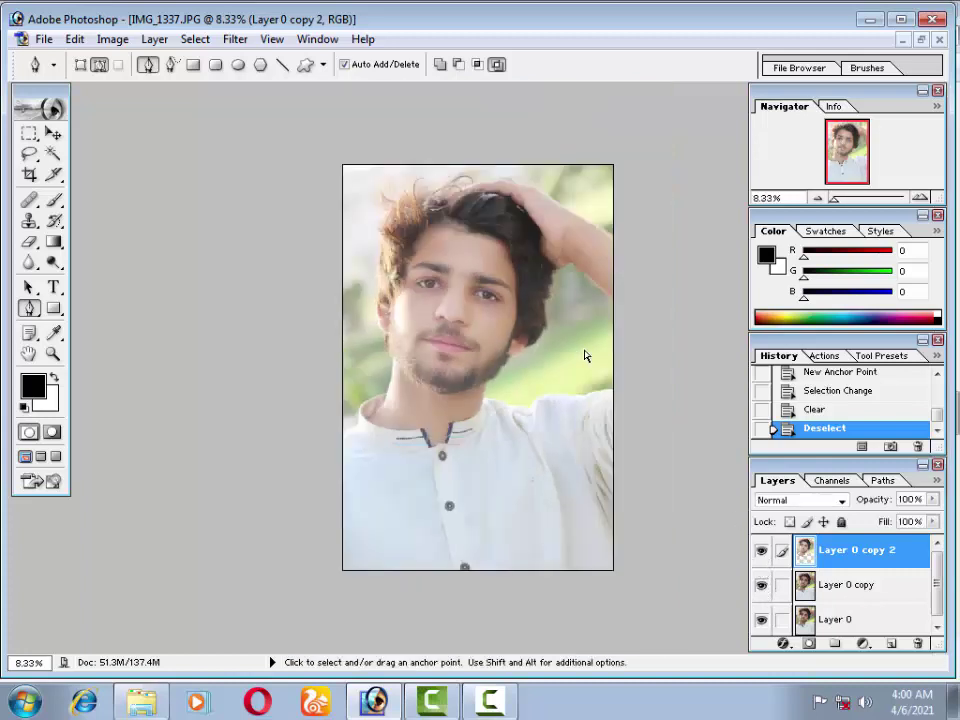
key(ctrl+e)
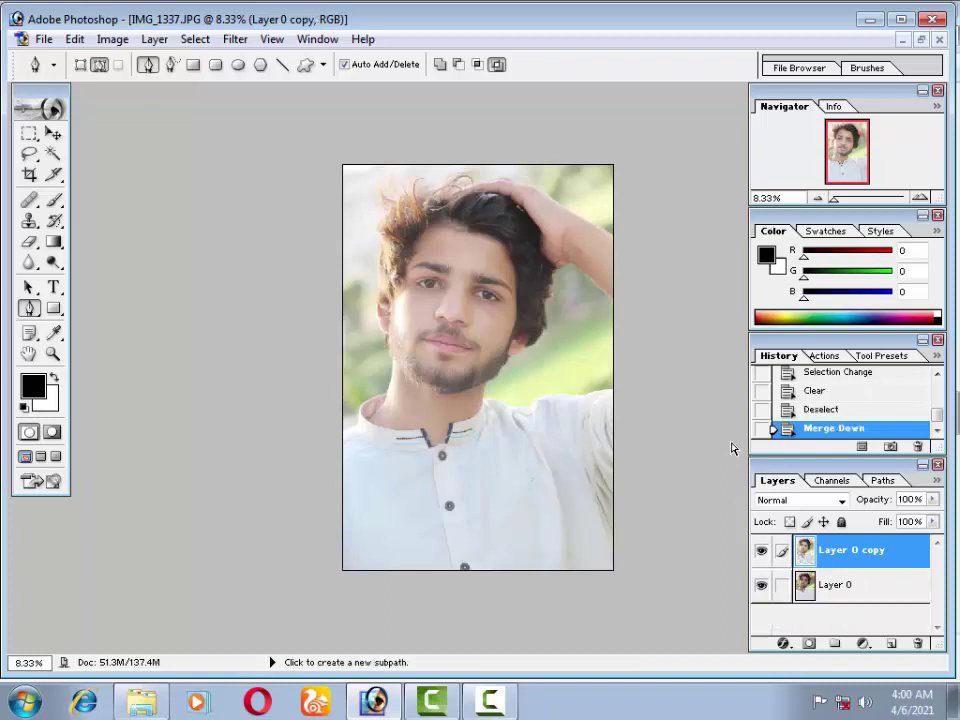
key(ctrl+plus)
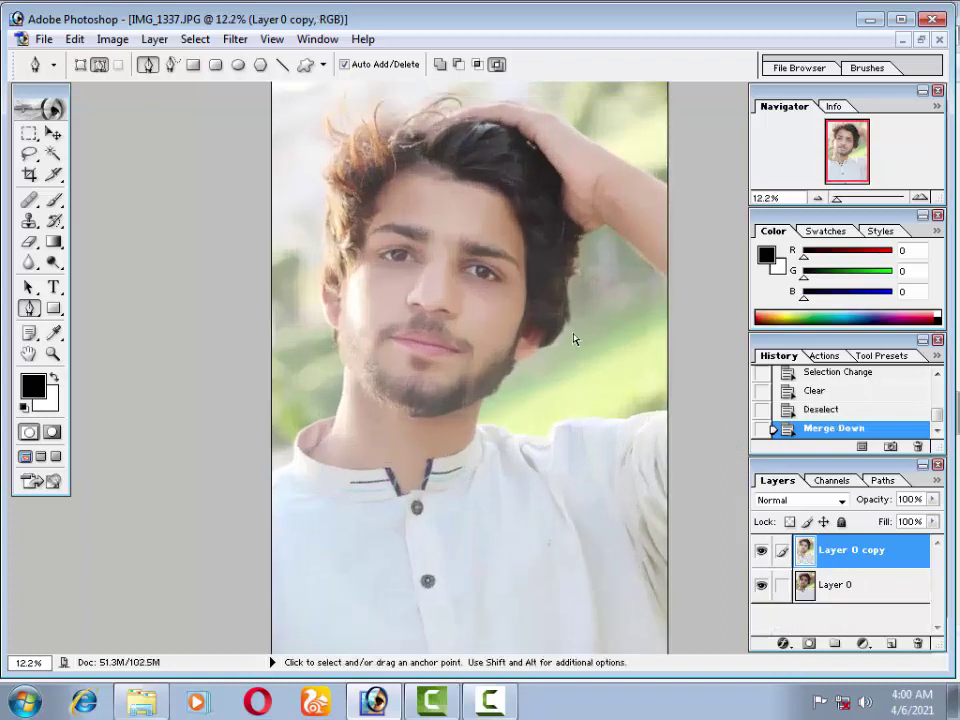
Duplicate the layer and shift its Greens to hue +38, saturation +69, lightness +21
key(ctrl+j)
key(ctrl+u)
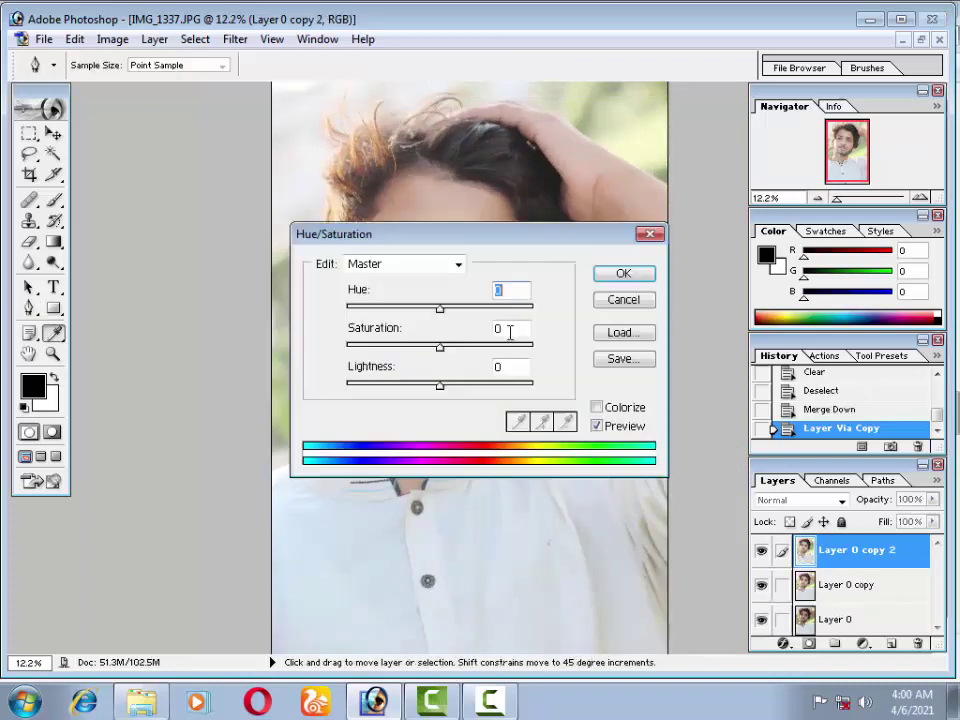
drag(525, 229, 652, 358)
click(556, 388)
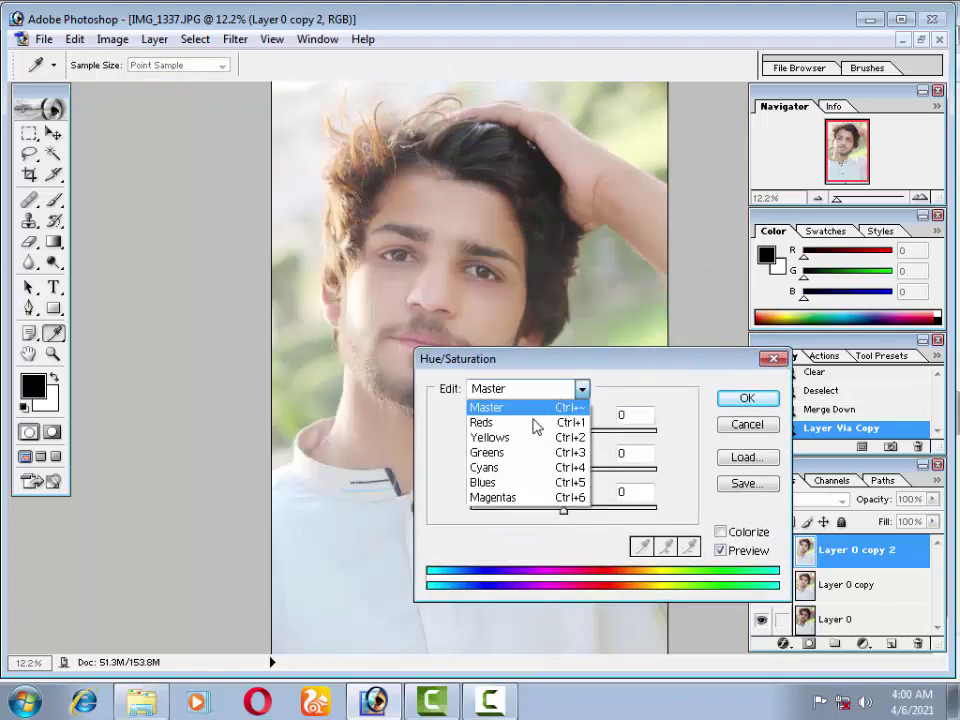
click(540, 454)
drag(563, 431, 586, 431)
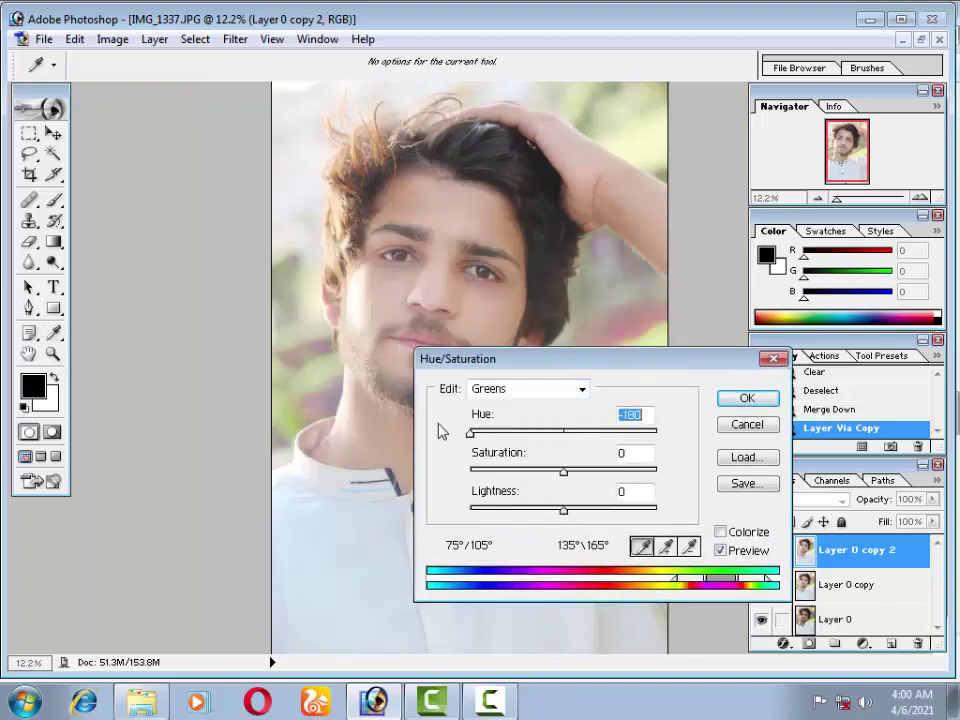
mouse_move(568, 369)
mouse_down()
mouse_move(708, 343)
mouse_move(773, 380)
mouse_up()
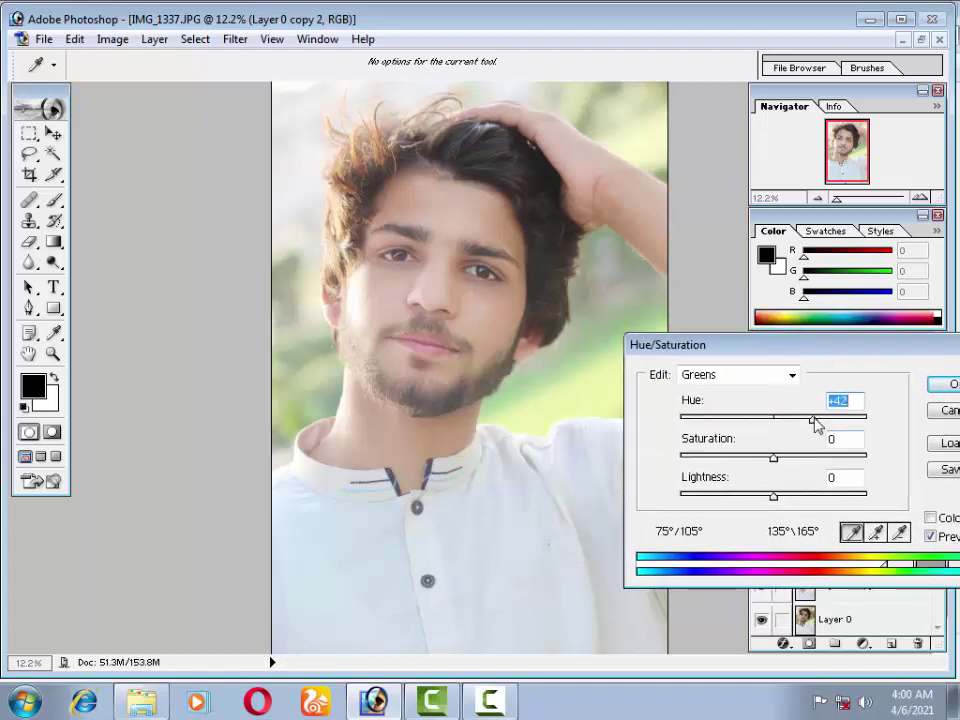
mouse_move(815, 425)
mouse_down()
mouse_move(864, 422)
mouse_move(811, 422)
mouse_up()
mouse_move(775, 458)
mouse_down()
mouse_move(874, 461)
mouse_move(828, 460)
mouse_move(842, 457)
mouse_up()
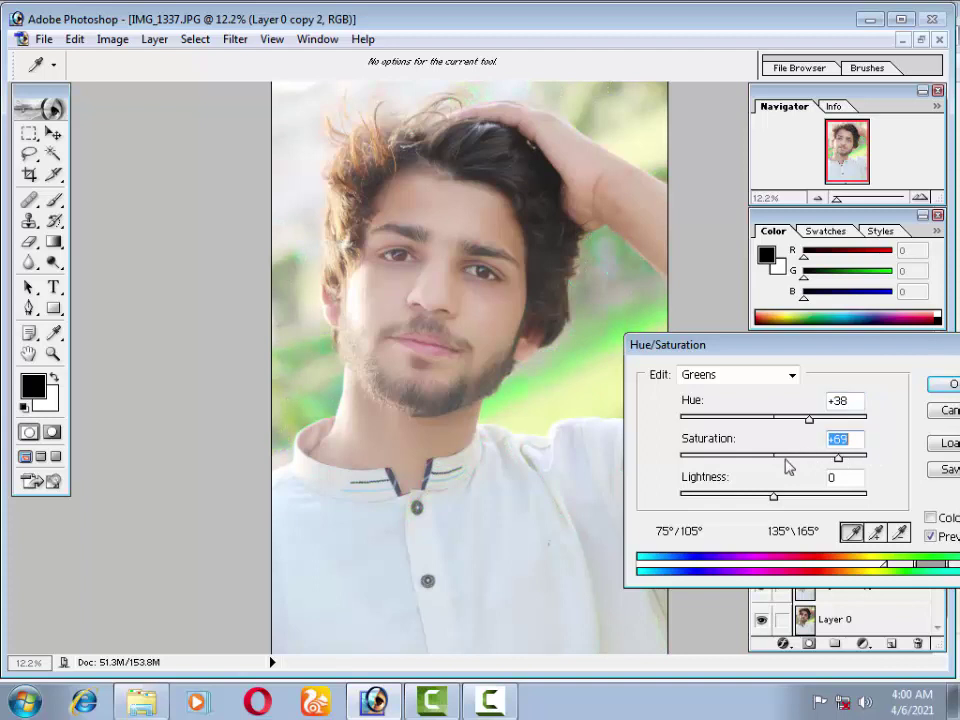
drag(751, 497, 793, 495)
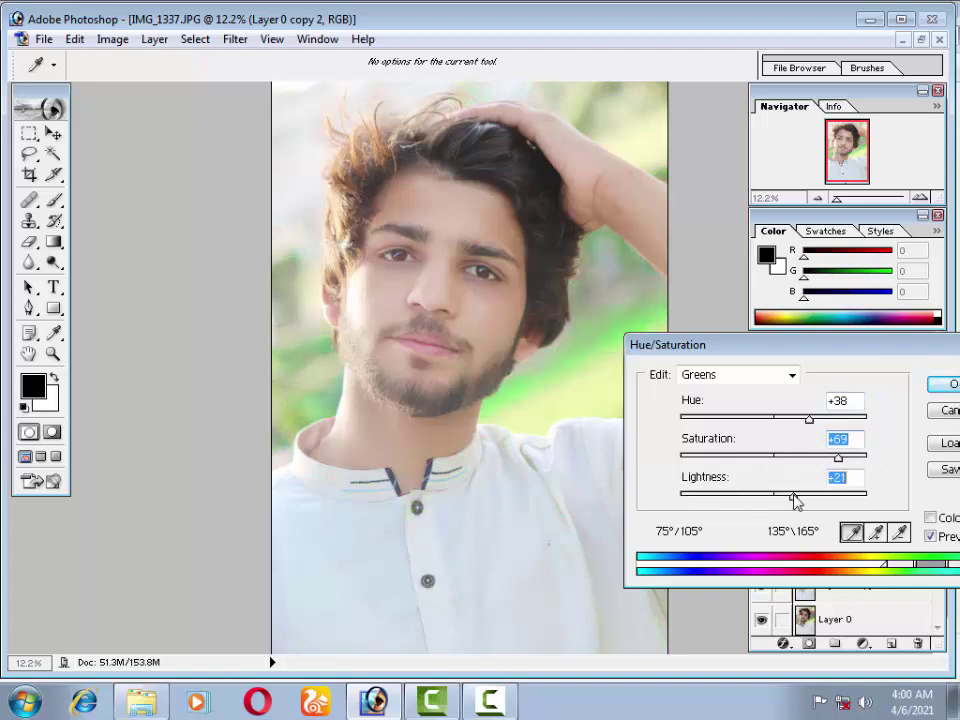
click(942, 384)
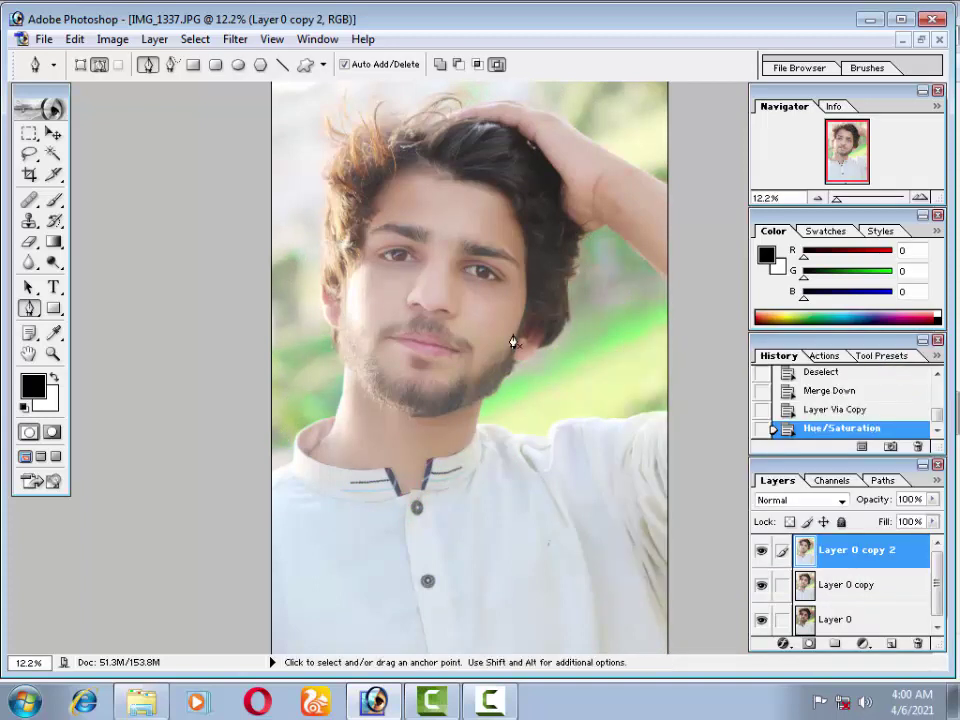
Zoom in and pan to bring the cheek, eye and nose area into view
scroll(512, 300, down, 1)
scroll(510, 338, down, 1)
scroll(488, 315, up, 2)
scroll(467, 302, up, 1)
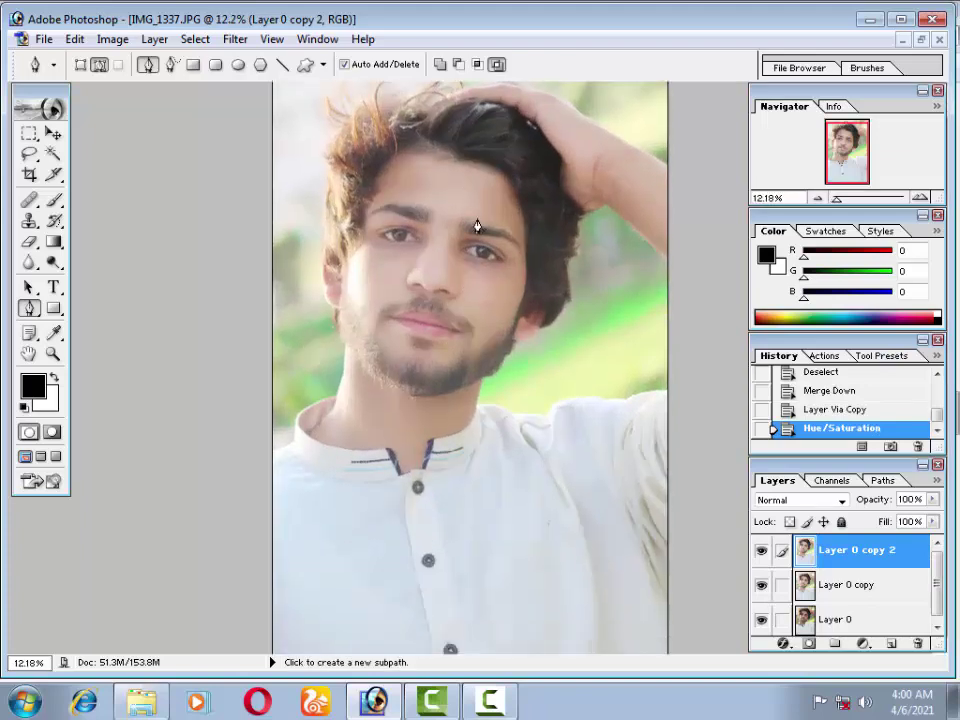
scroll(477, 221, up, 1)
scroll(477, 221, up, 2)
mouse_move(456, 231)
mouse_down()
mouse_move(289, 178)
mouse_move(336, 268)
mouse_up()
scroll(336, 261, up, 1)
drag(180, 143, 375, 368)
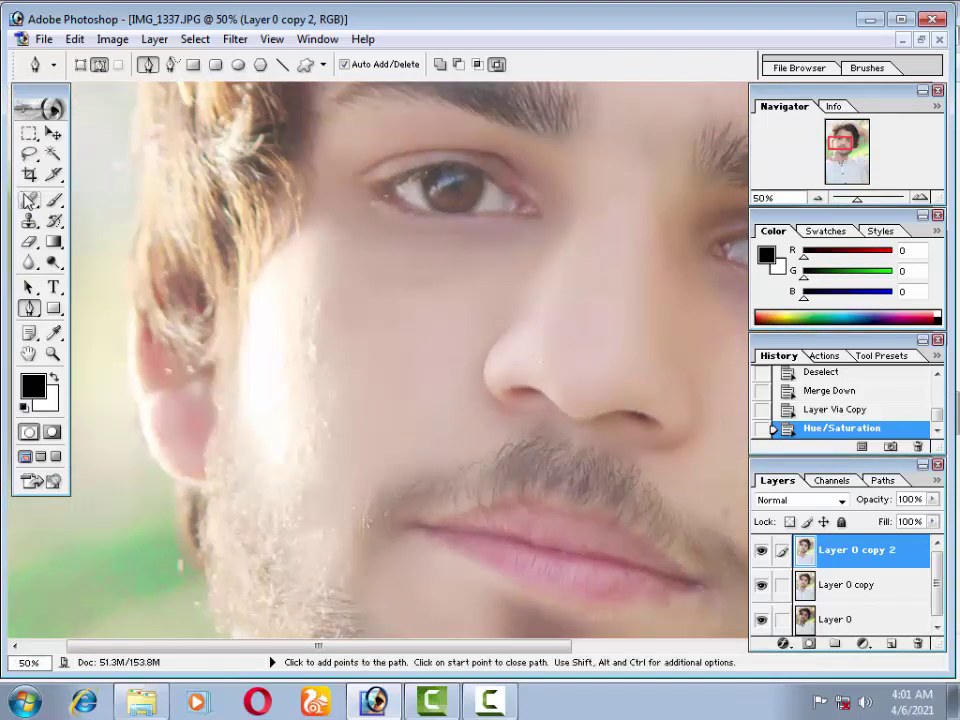
Select the Healing Brush and set its size to 82 px
click(29, 199)
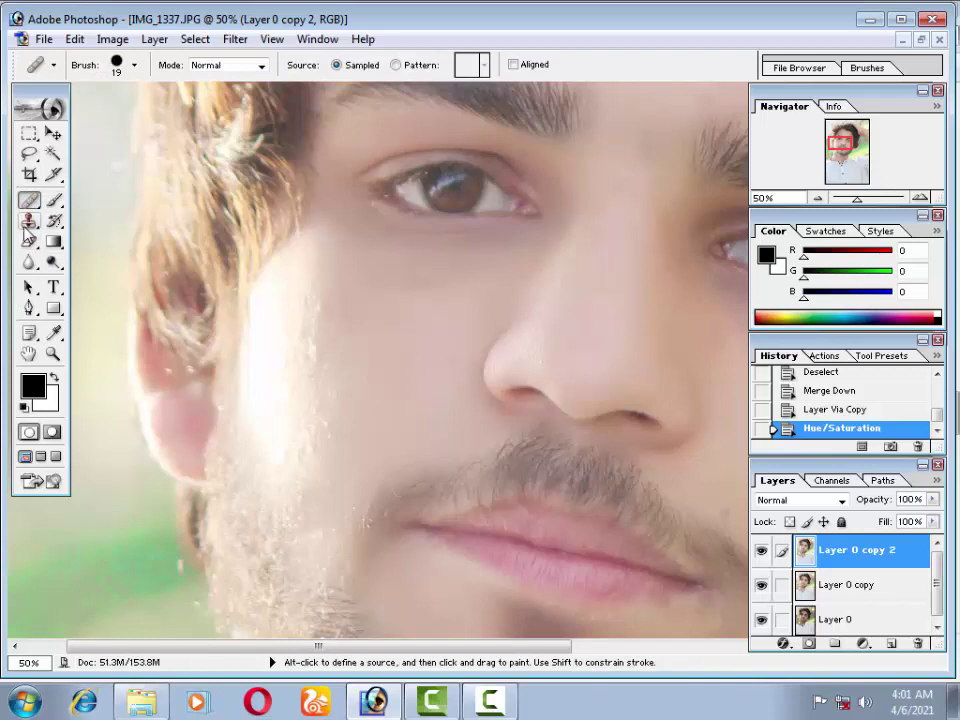
right_click(441, 302)
drag(511, 333, 501, 333)
key(Return)
right_click(381, 313)
drag(443, 347, 476, 347)
key(Return)
Sample clean cheek skin and heal the blemishes down the cheek beside the nose
alt+click(405, 306)
click(328, 319)
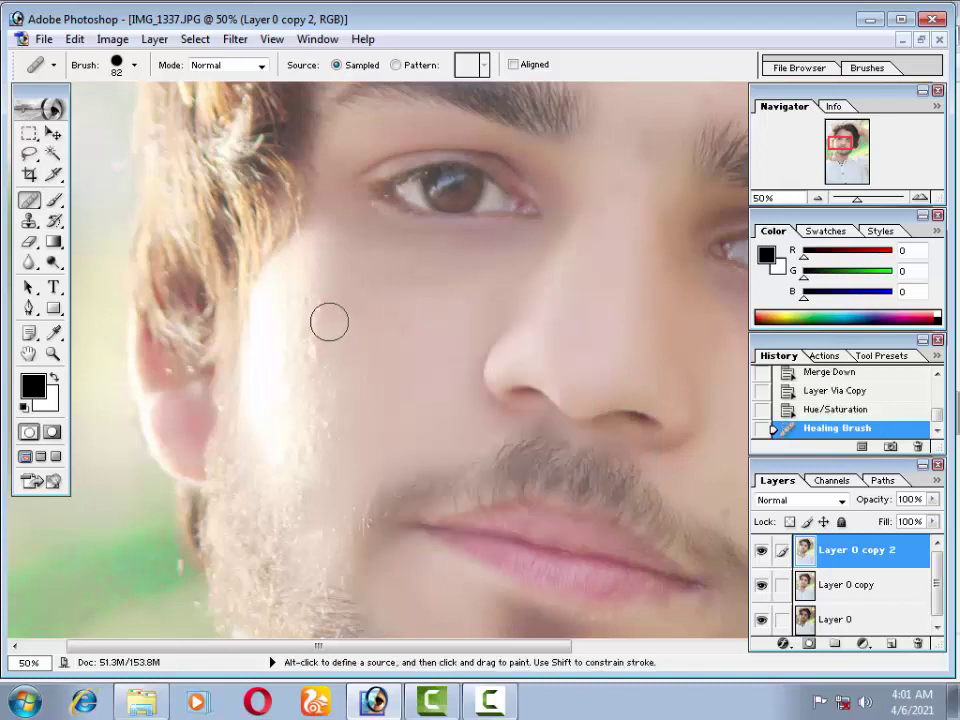
click(323, 347)
click(320, 372)
click(317, 396)
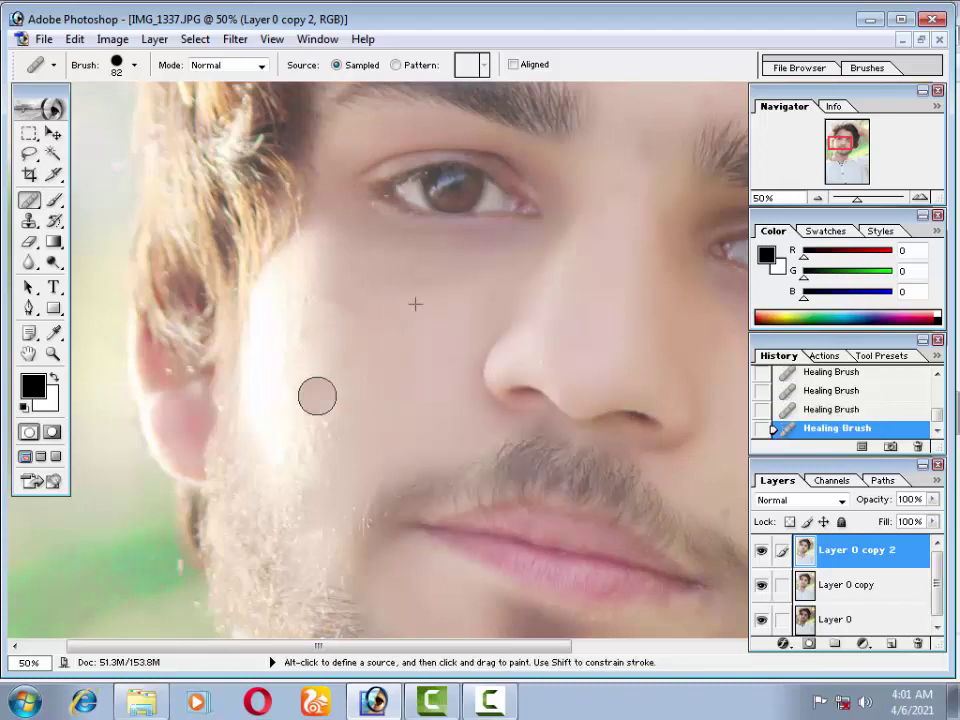
click(305, 456)
click(306, 429)
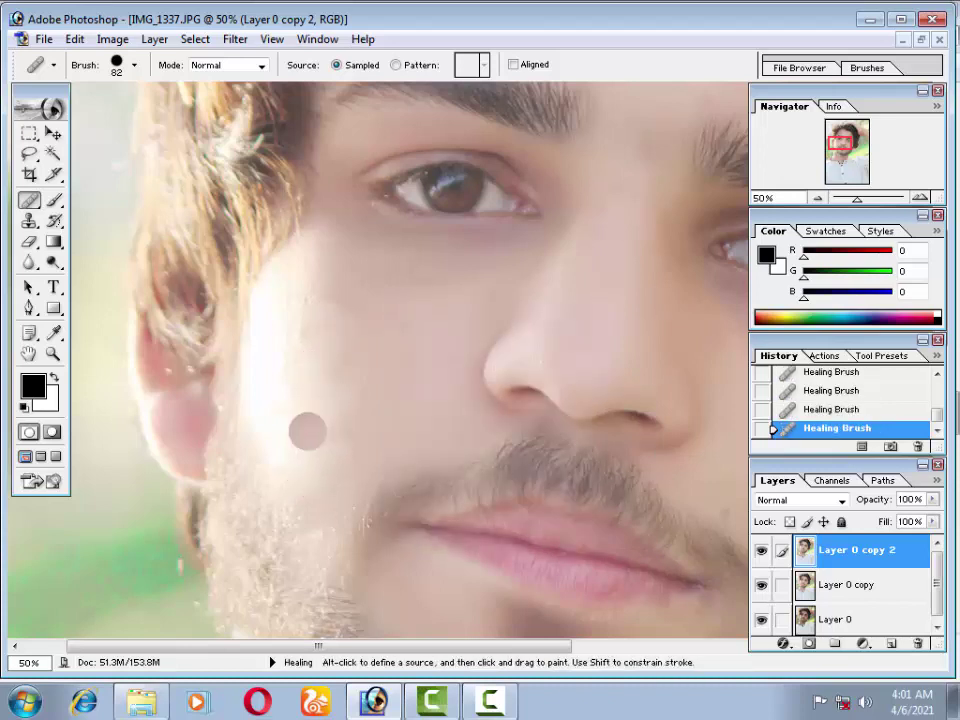
drag(292, 385, 295, 357)
click(321, 364)
click(323, 426)
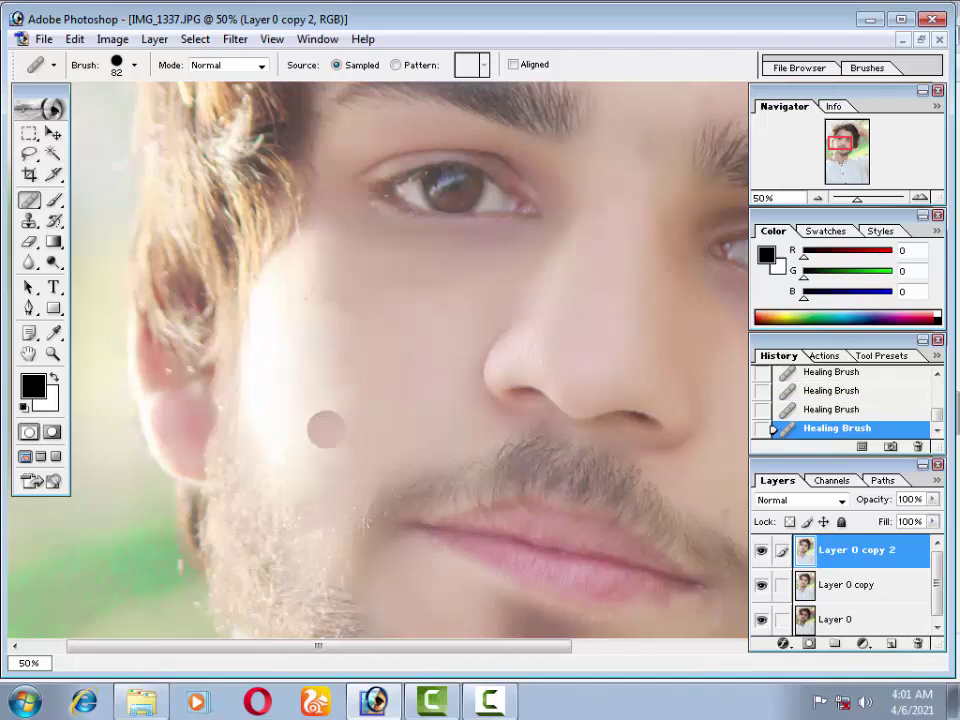
click(336, 371)
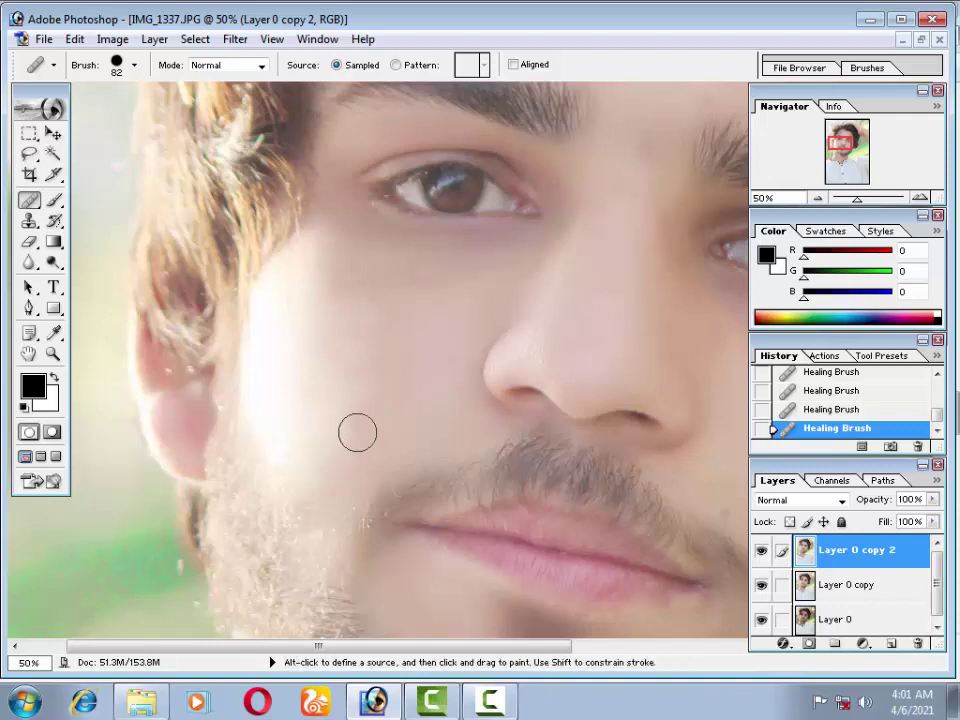
Pan across the face to inspect the eyes, lips and healed cheek
drag(319, 437, 133, 510)
drag(371, 354, 215, 428)
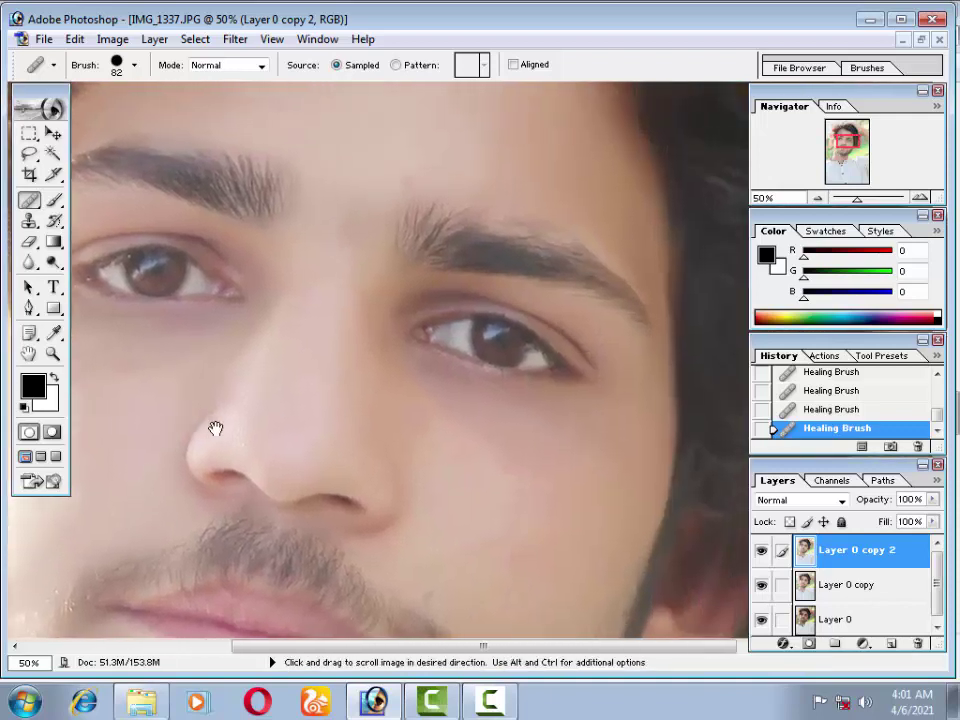
drag(569, 581, 531, 512)
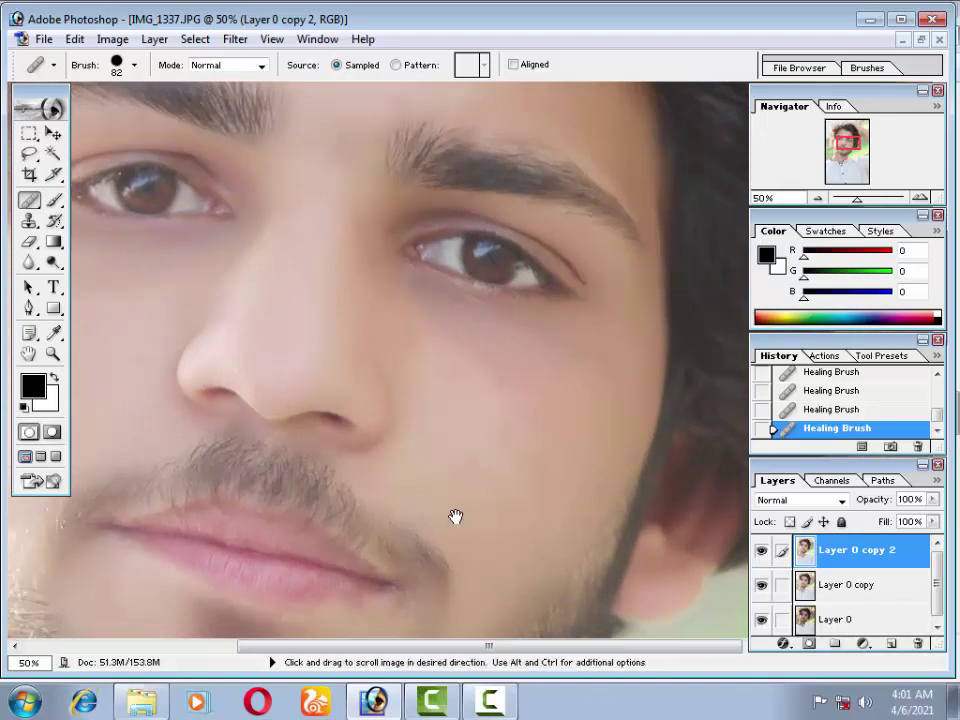
mouse_move(454, 518)
mouse_down()
mouse_move(426, 600)
mouse_move(484, 543)
mouse_up()
Zoom out, merge the healed layer into Layer 0 copy, and toggle it to compare with the original
key(ctrl+minus)
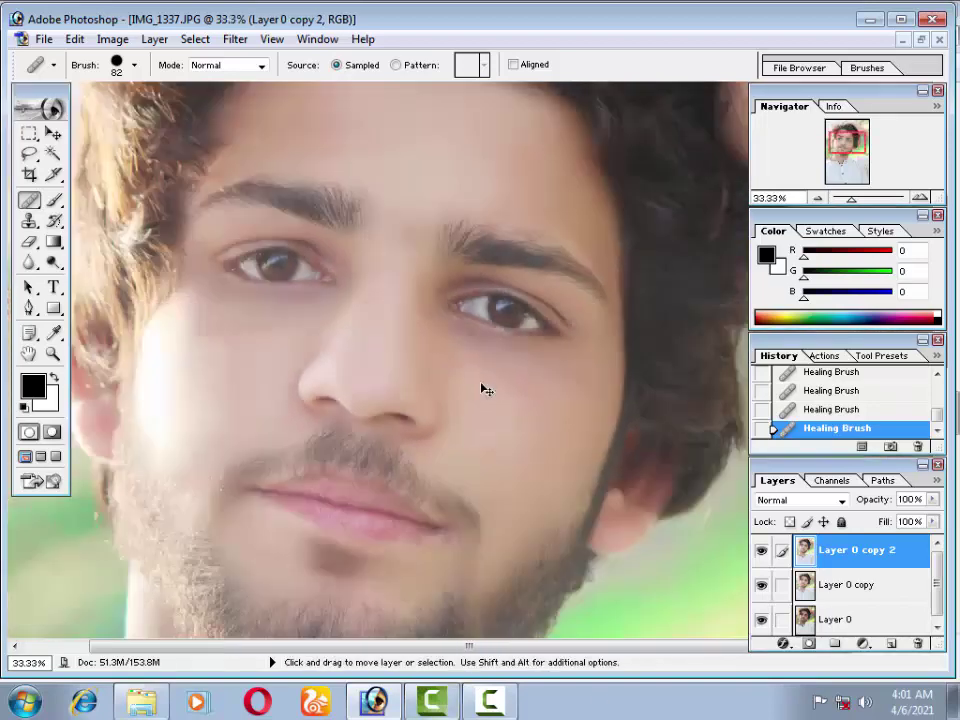
key(ctrl+minus)
key(ctrl+minus)
key(ctrl+minus)
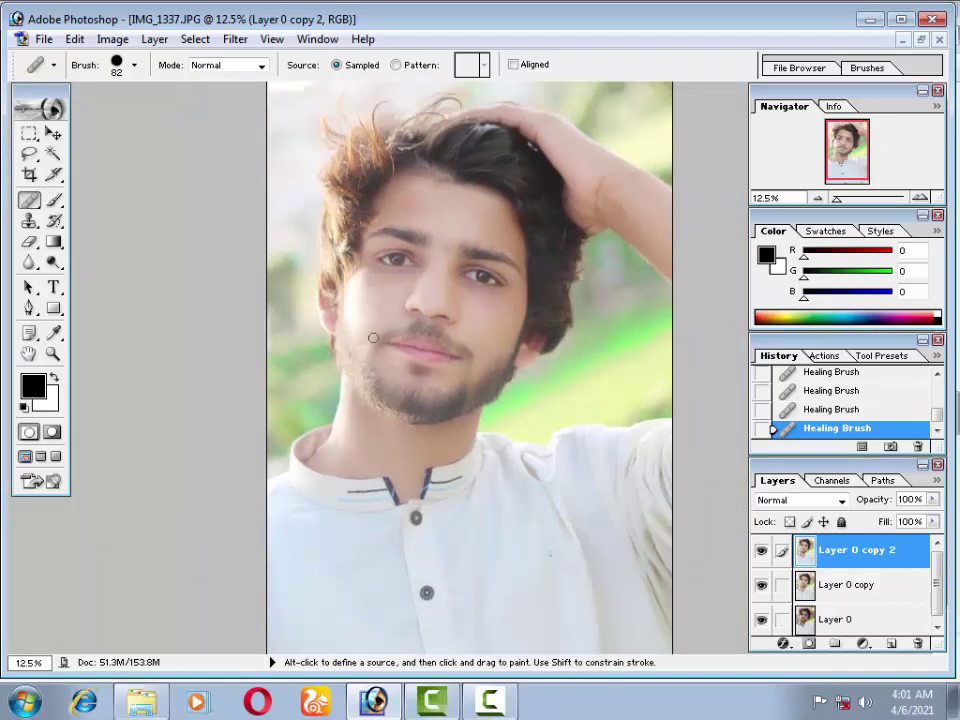
key(ctrl+e)
click(762, 551)
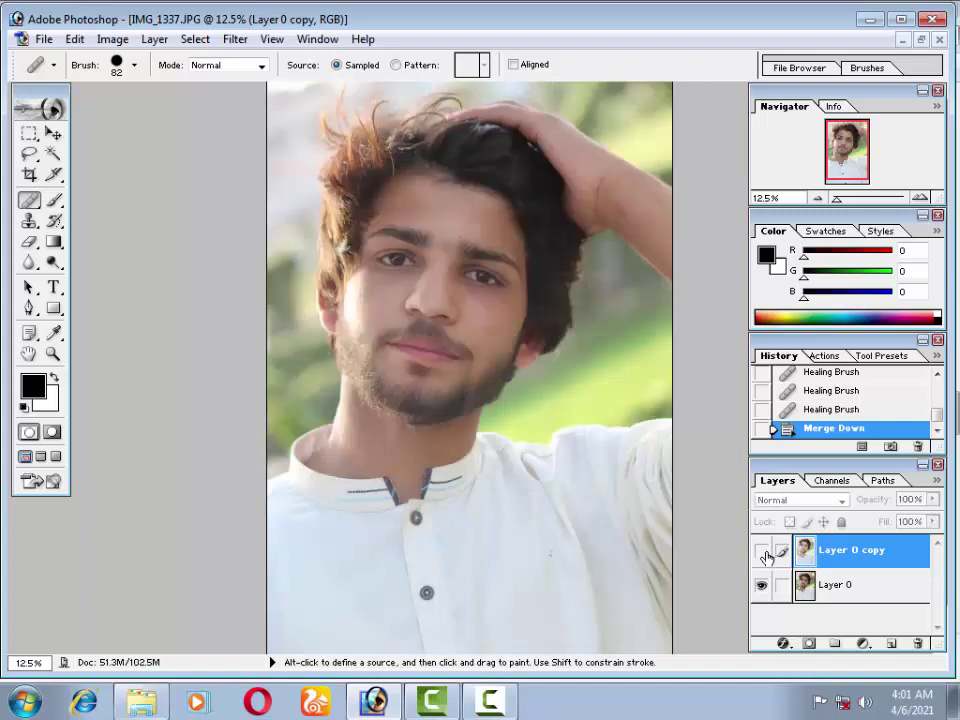
click(762, 551)
click(762, 551)
click(763, 552)
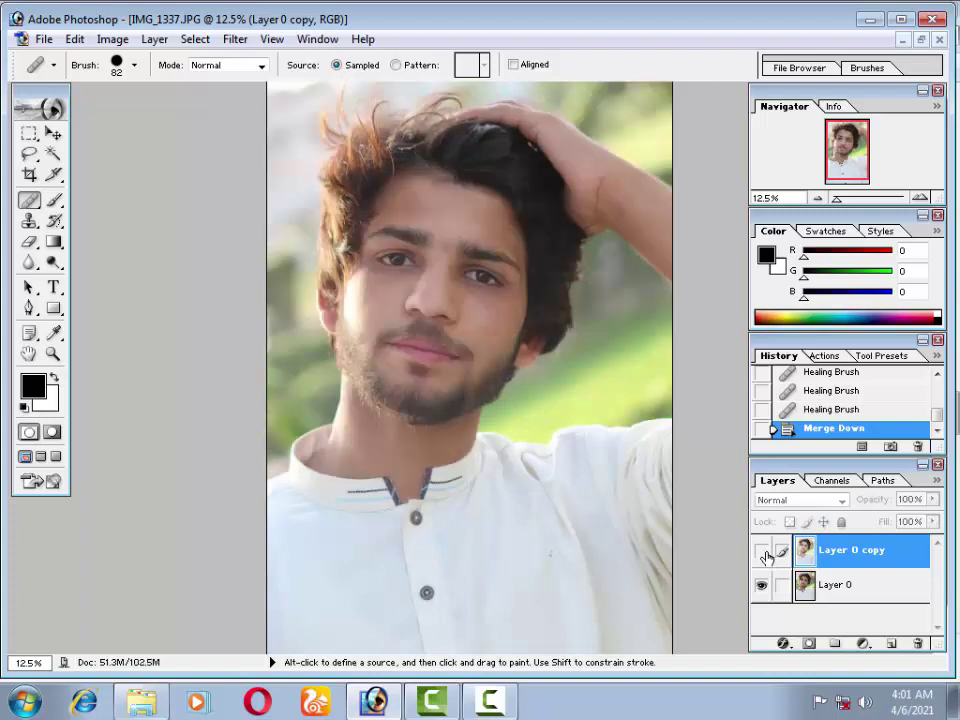